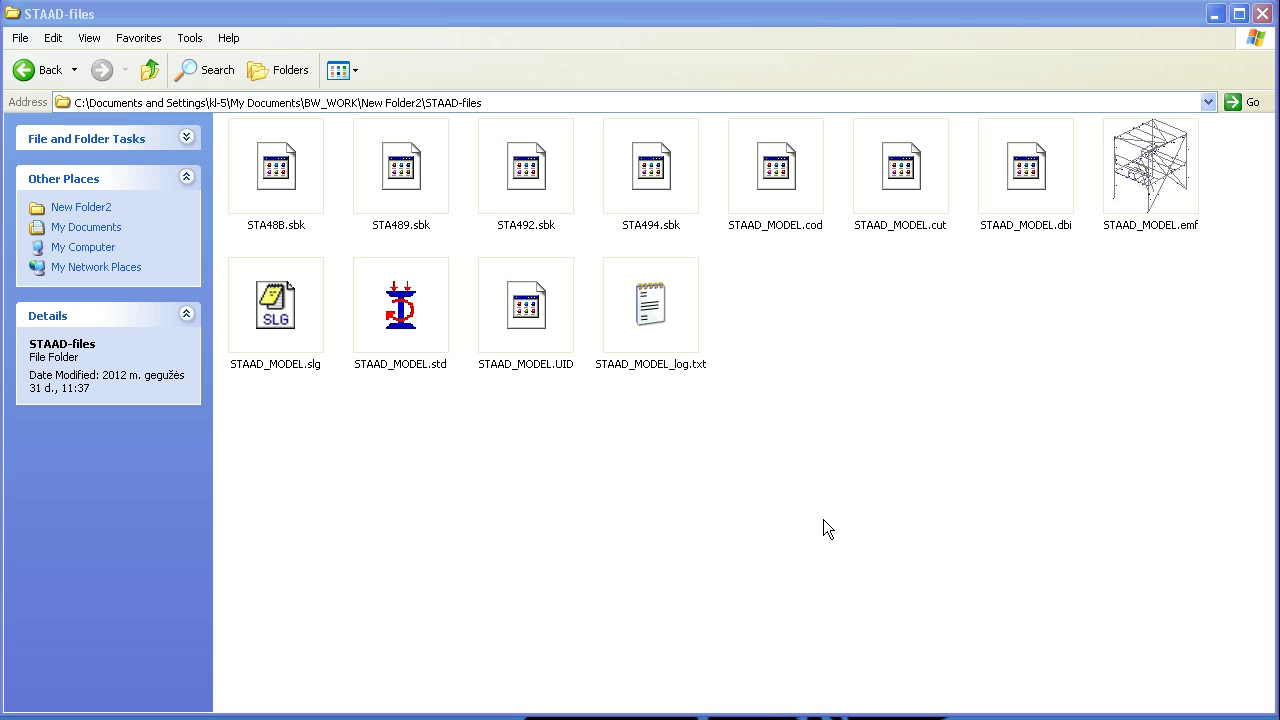
Step: Open STAAD_MODEL.std in STAAD.Pro and enlarge the main and whole-structure windows
double_click(405, 315)
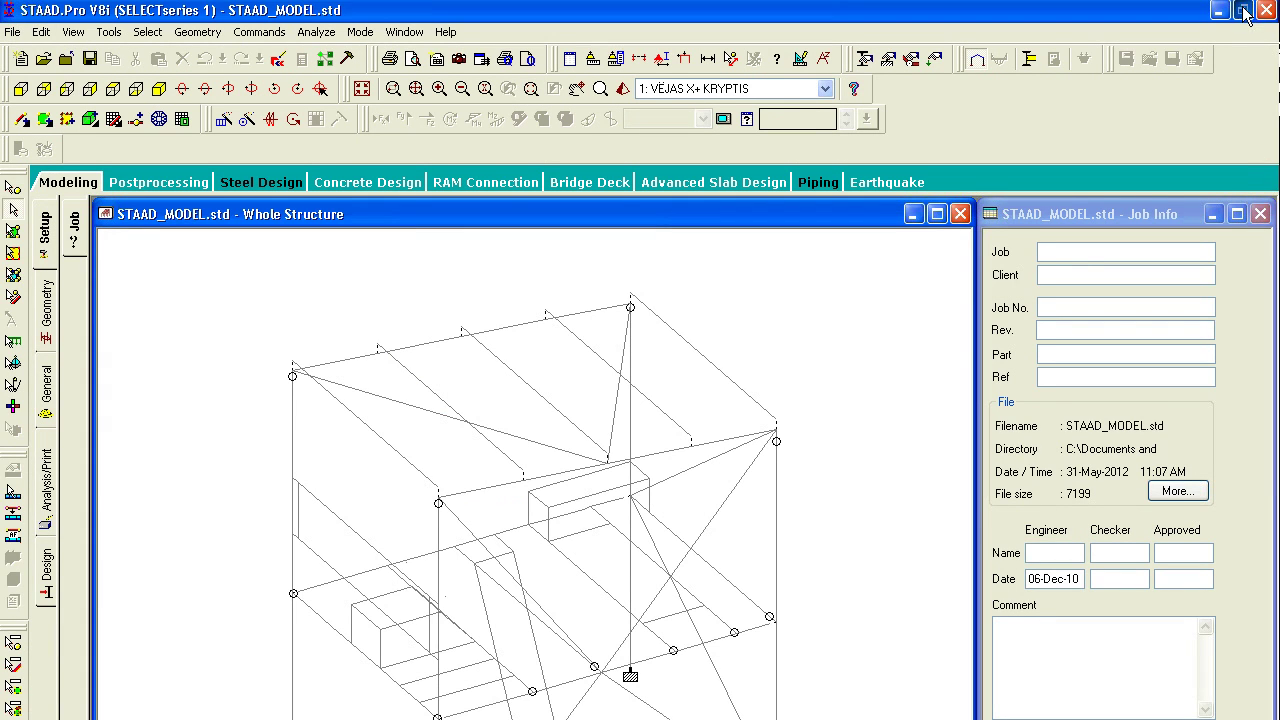
left_click(1241, 10)
left_click_drag(866, 204, 846, 221)
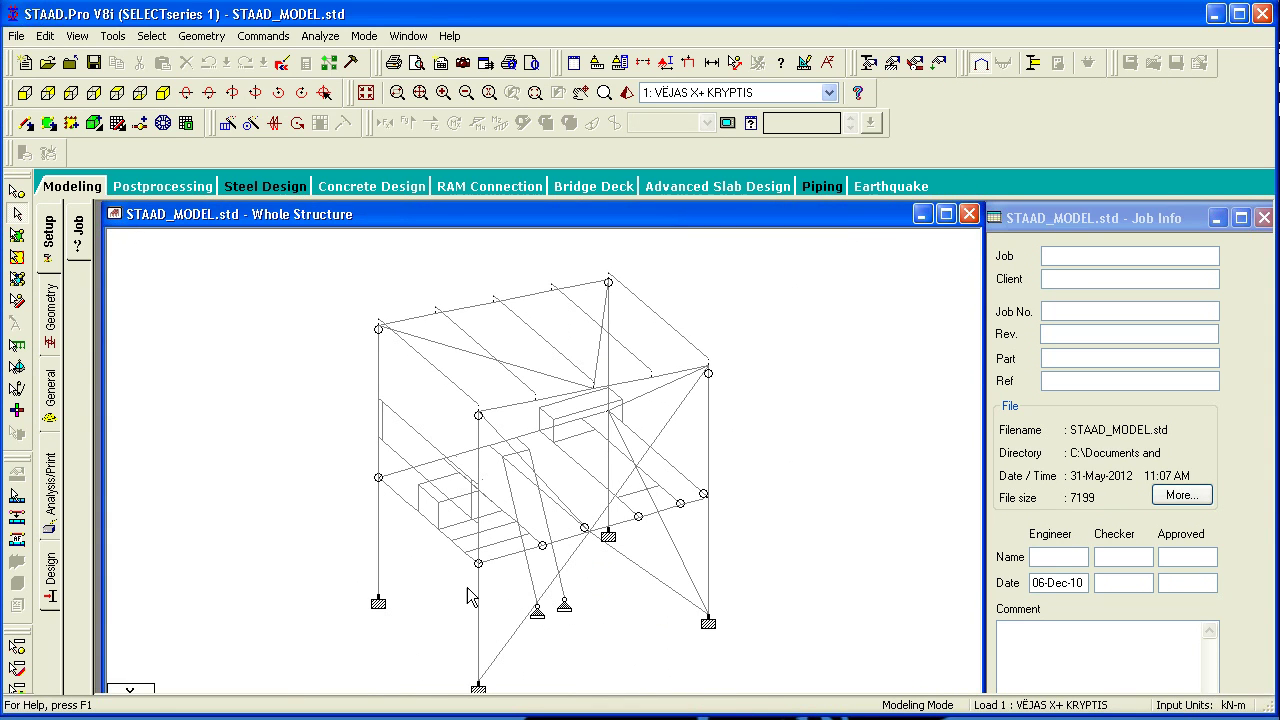
Step: Display snow case 3 SNIEGAS's UNI PY -2.4 kN/m member load under Load & Definition
left_click(52, 410)
left_click(89, 464)
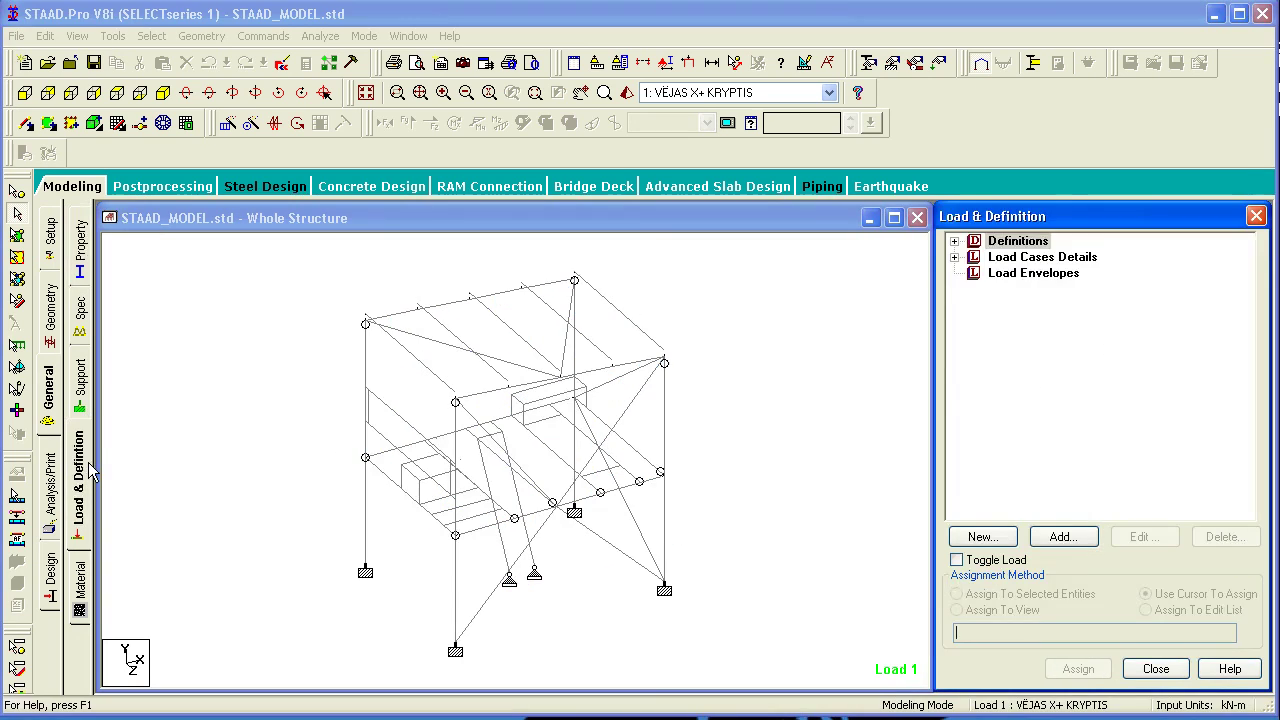
left_click(955, 258)
left_click(1040, 304)
left_click(975, 304)
left_click(1050, 336)
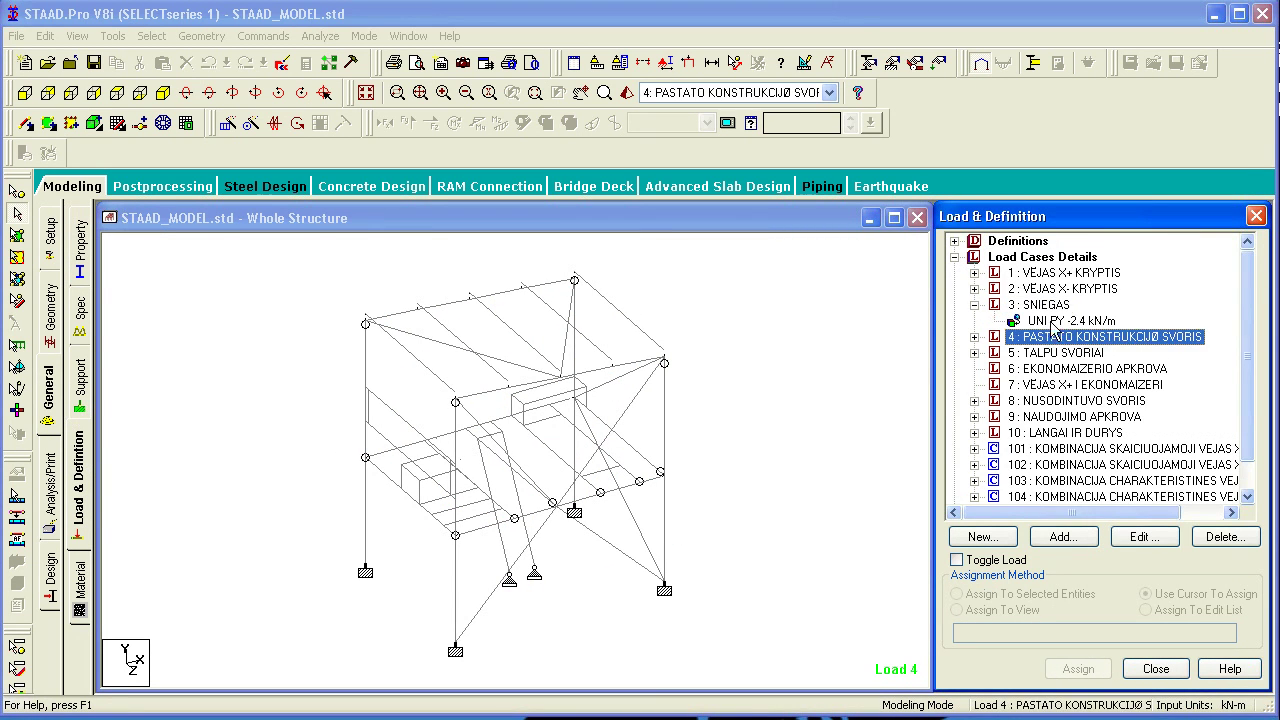
left_click(1045, 321)
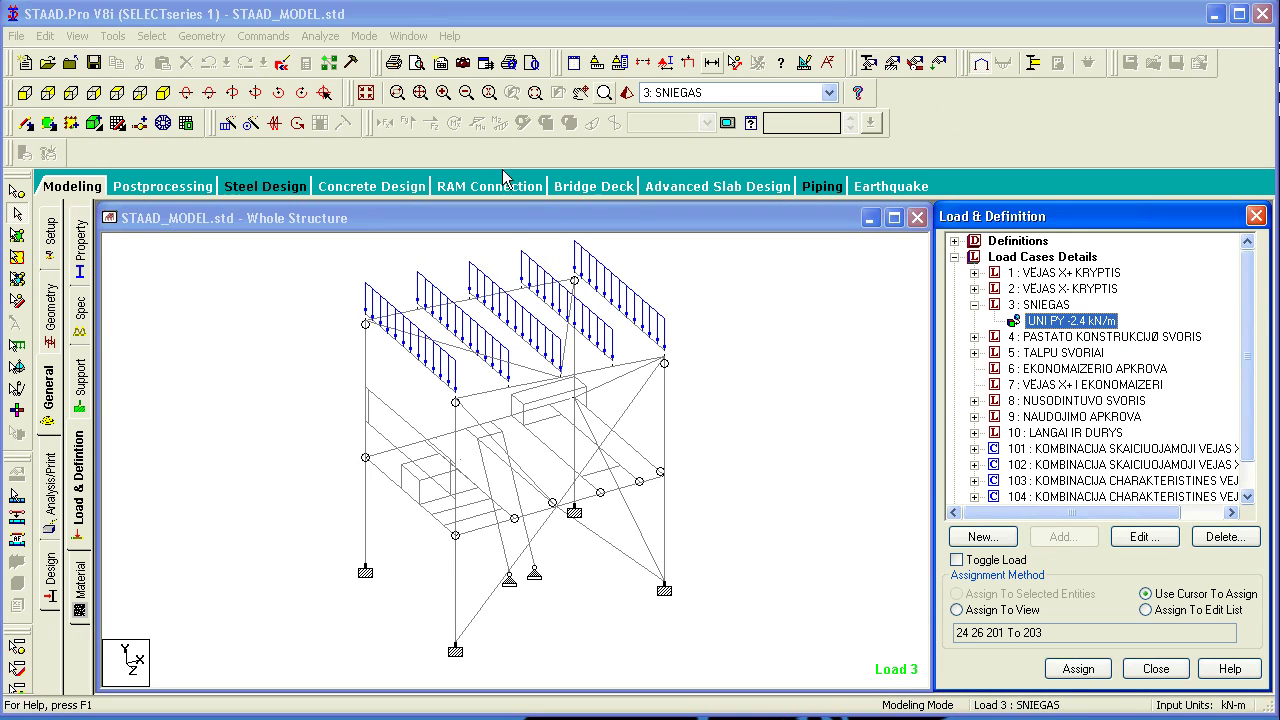
Step: View the frame maximized as a rendered 3D model, orbit it, then close it and STAAD.Pro
left_click(626, 93)
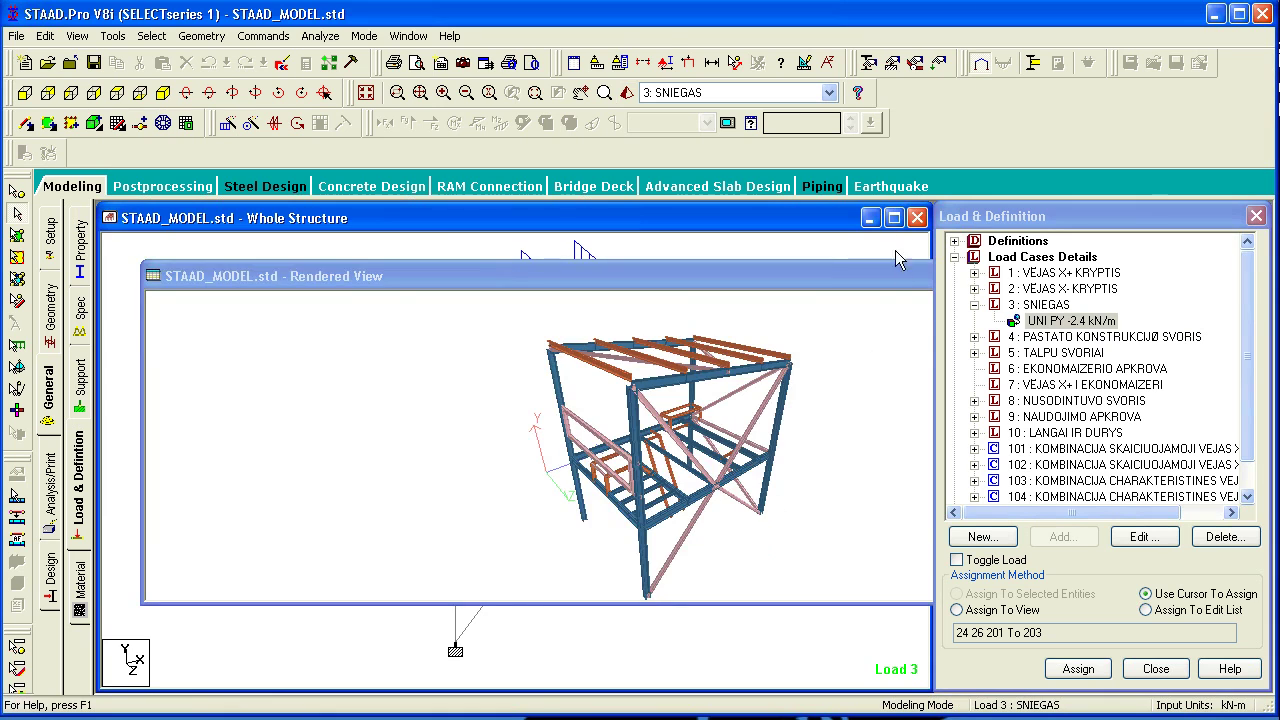
left_click_drag(895, 275, 778, 266)
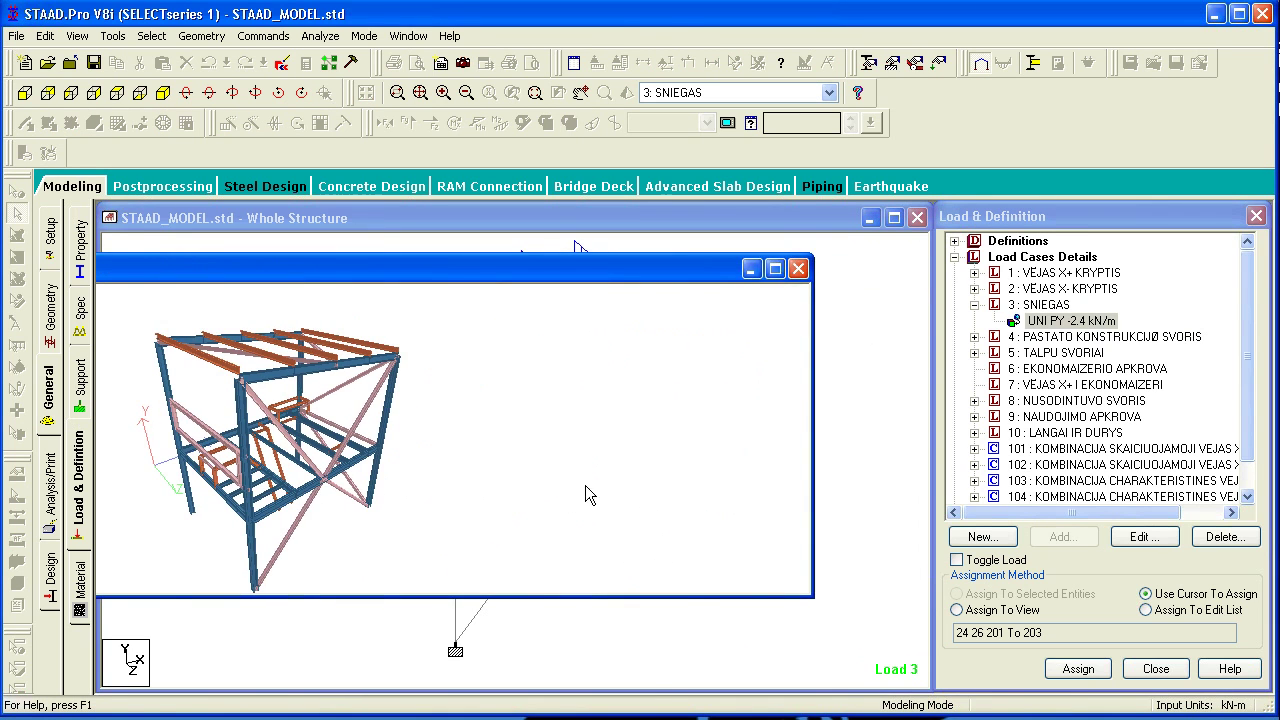
left_click(774, 268)
left_click_drag(588, 494, 527, 535)
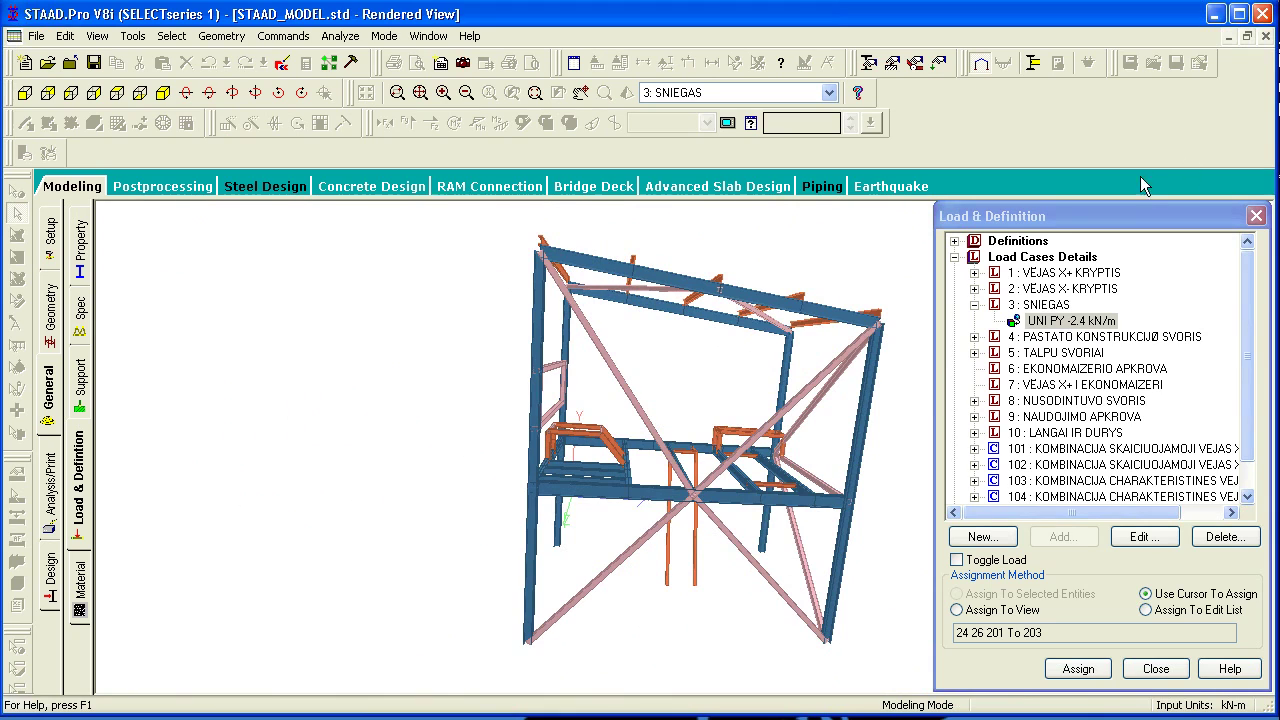
left_click(1265, 36)
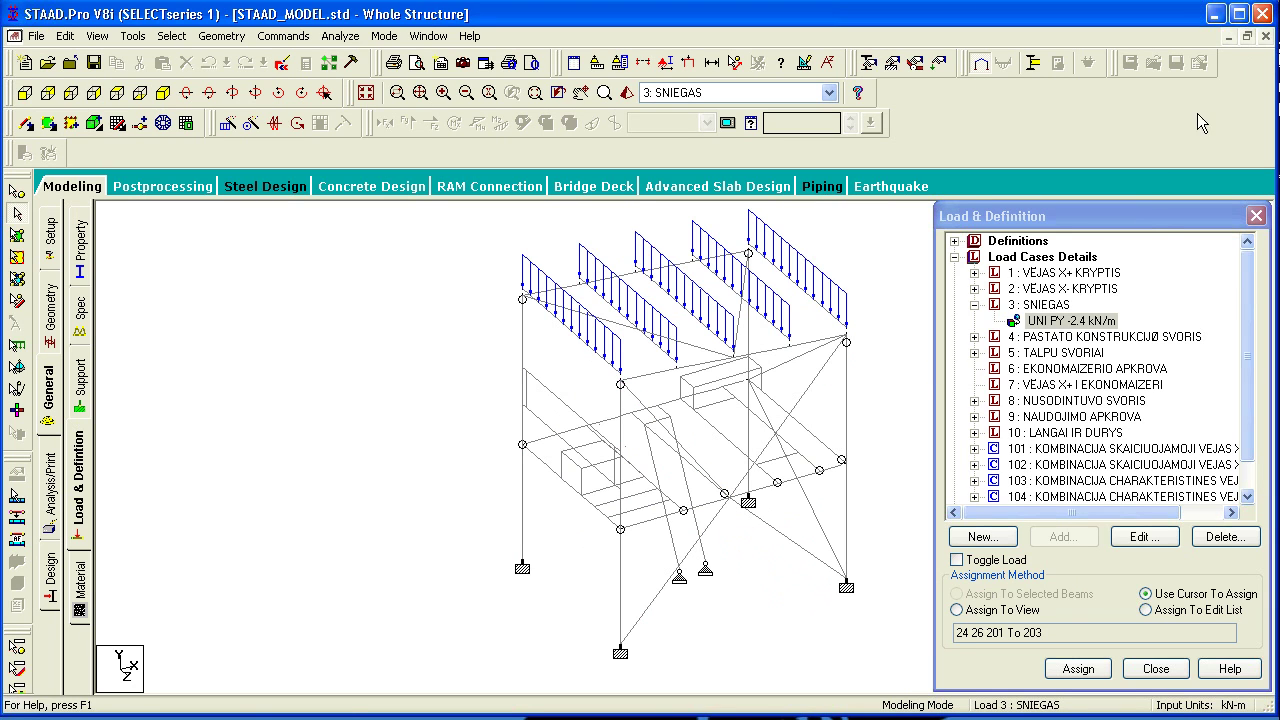
left_click(1264, 14)
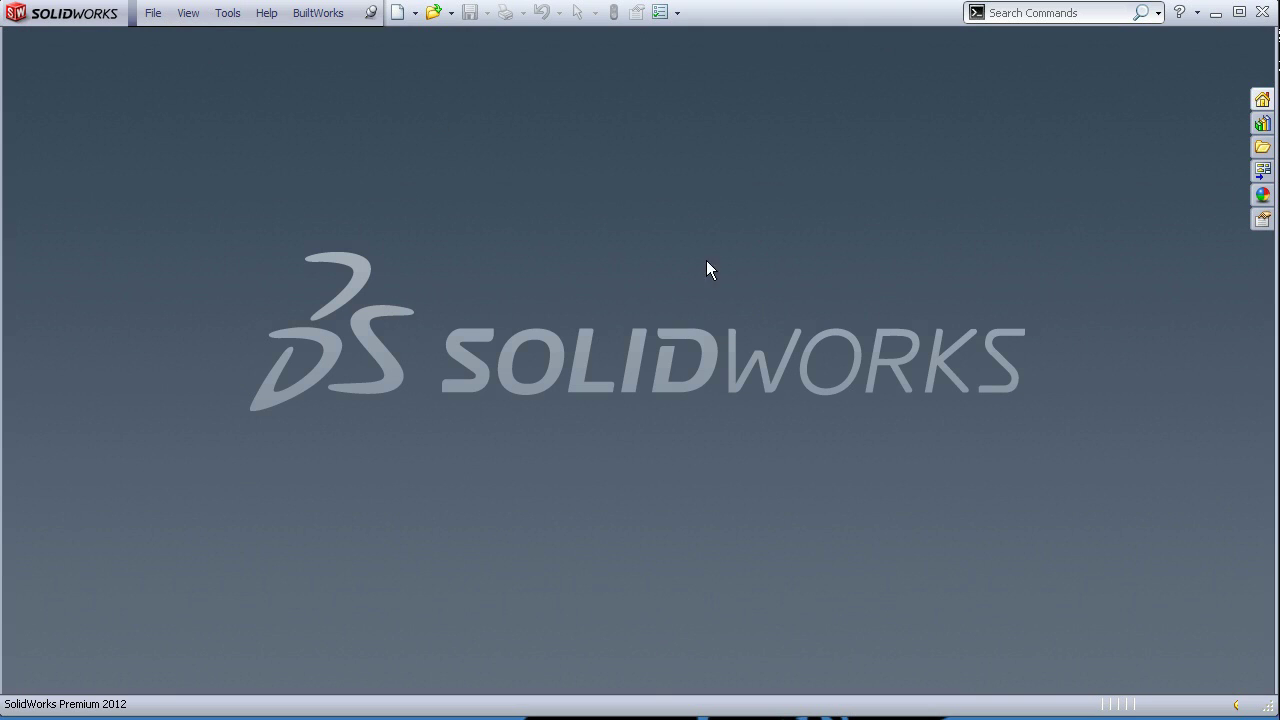
Step: Create a new Assembly document from the New SolidWorks Document dialog
left_click(398, 13)
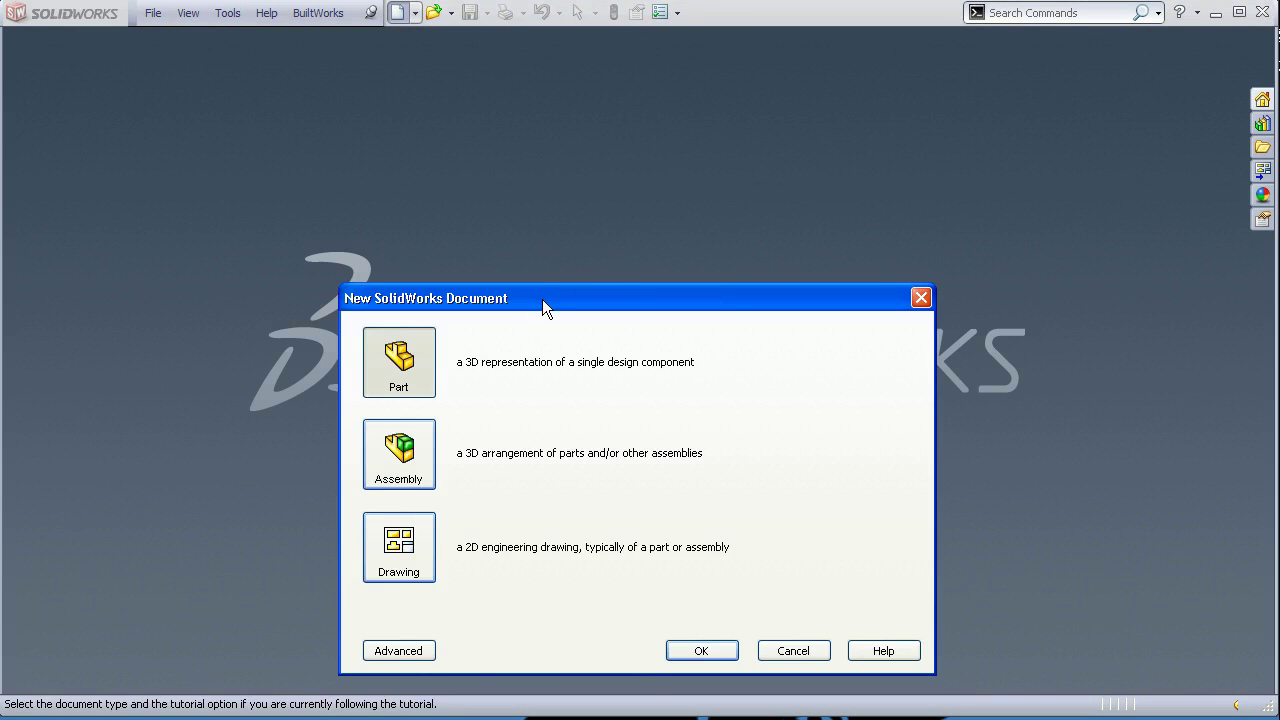
left_click_drag(530, 228, 535, 181)
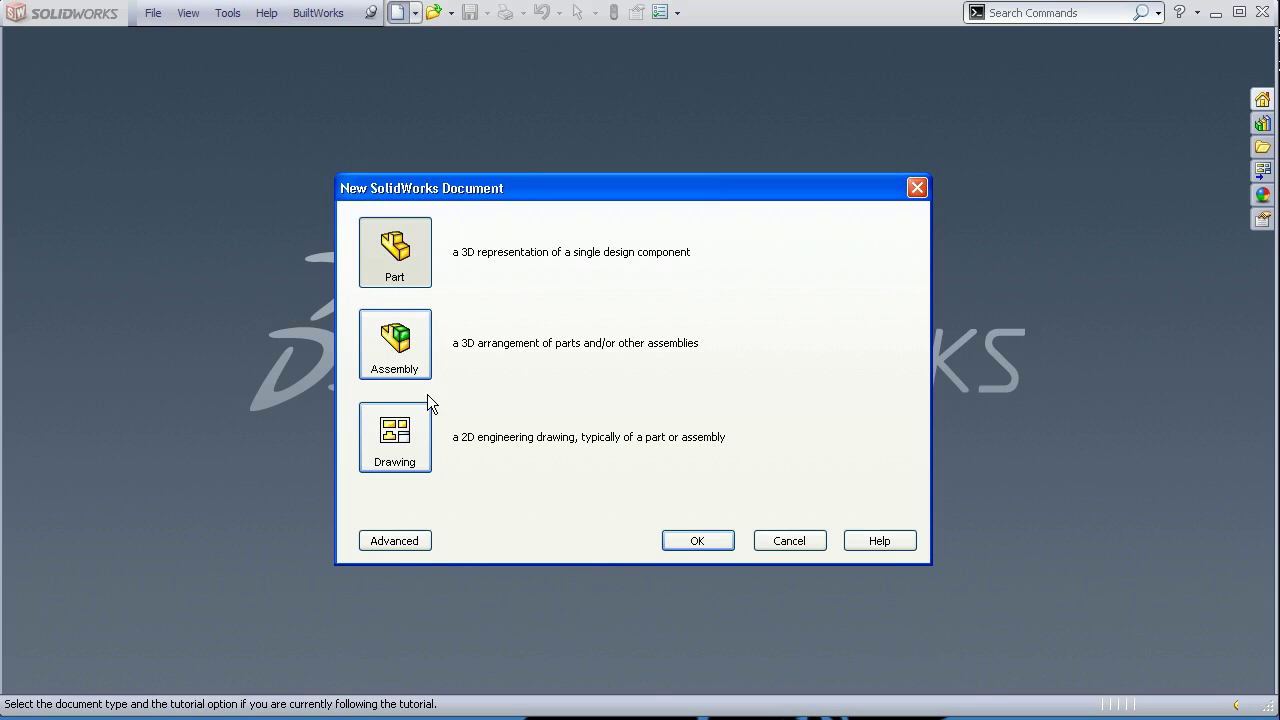
left_click(401, 338)
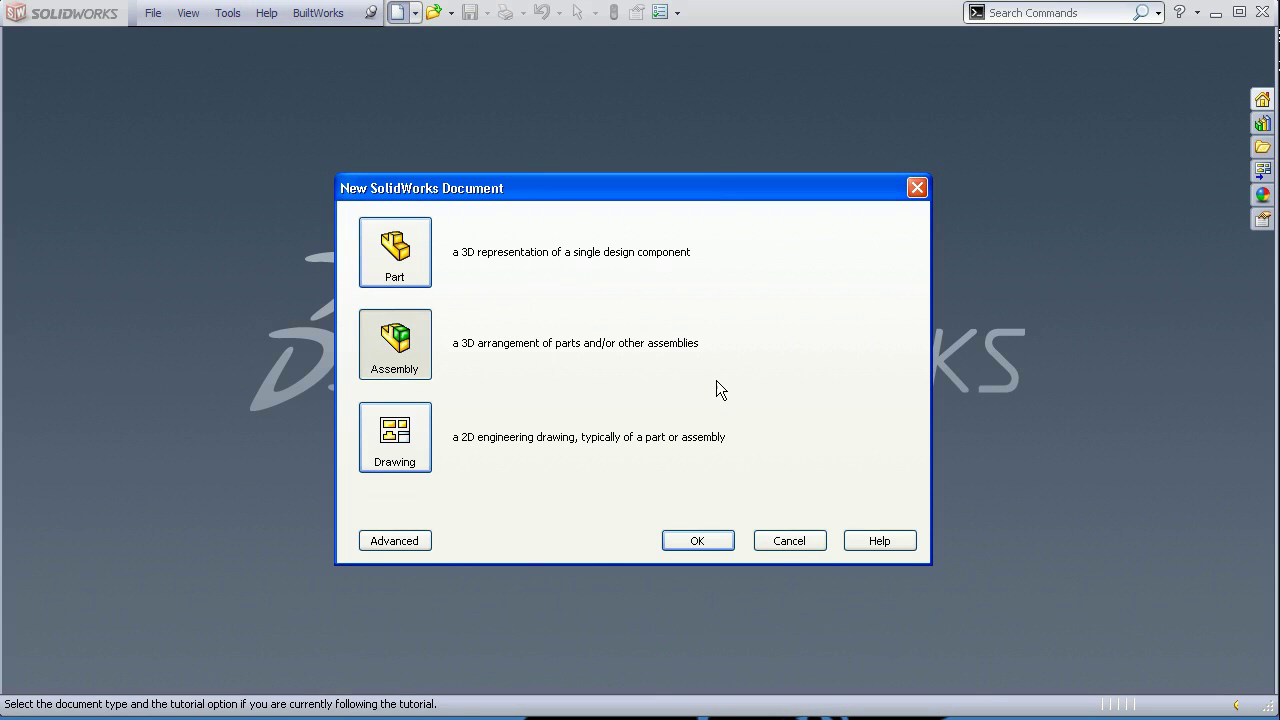
left_click(708, 542)
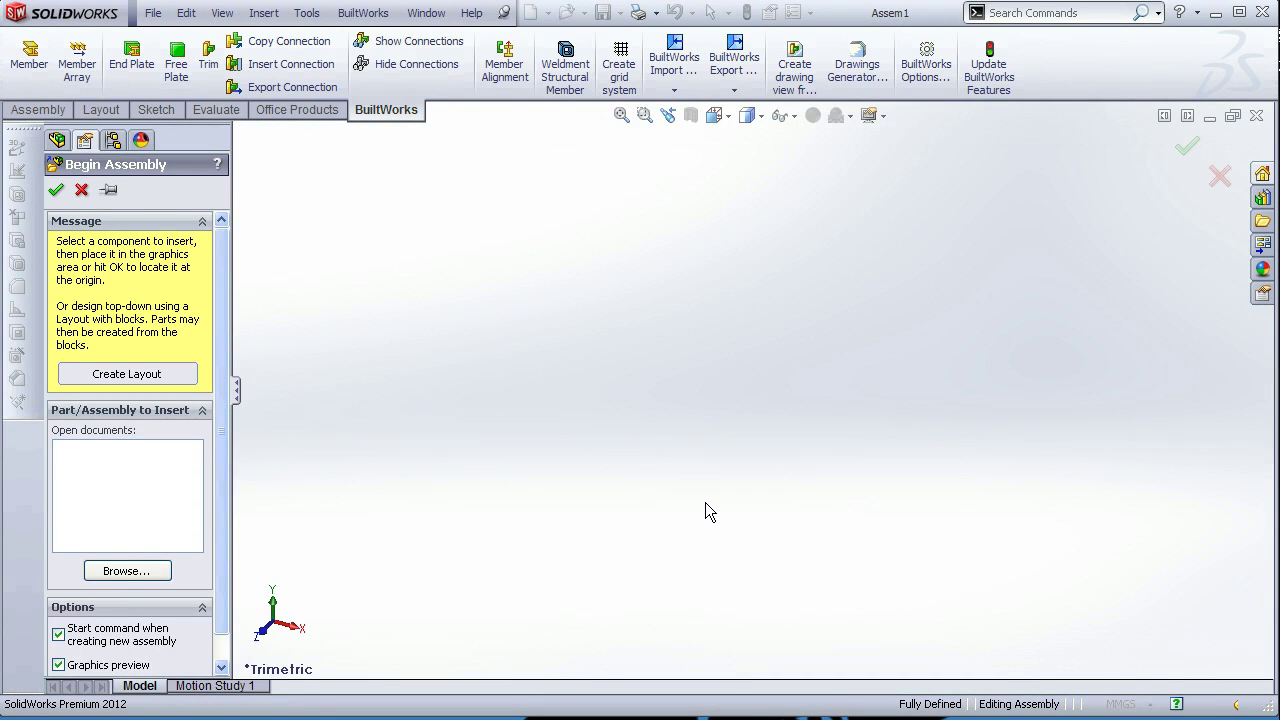
Step: Save the empty assembly as Assem1.SLDASM in New Folder2, then start BuiltWorks' Import STAAD.Pro Analysis Model
left_click(56, 190)
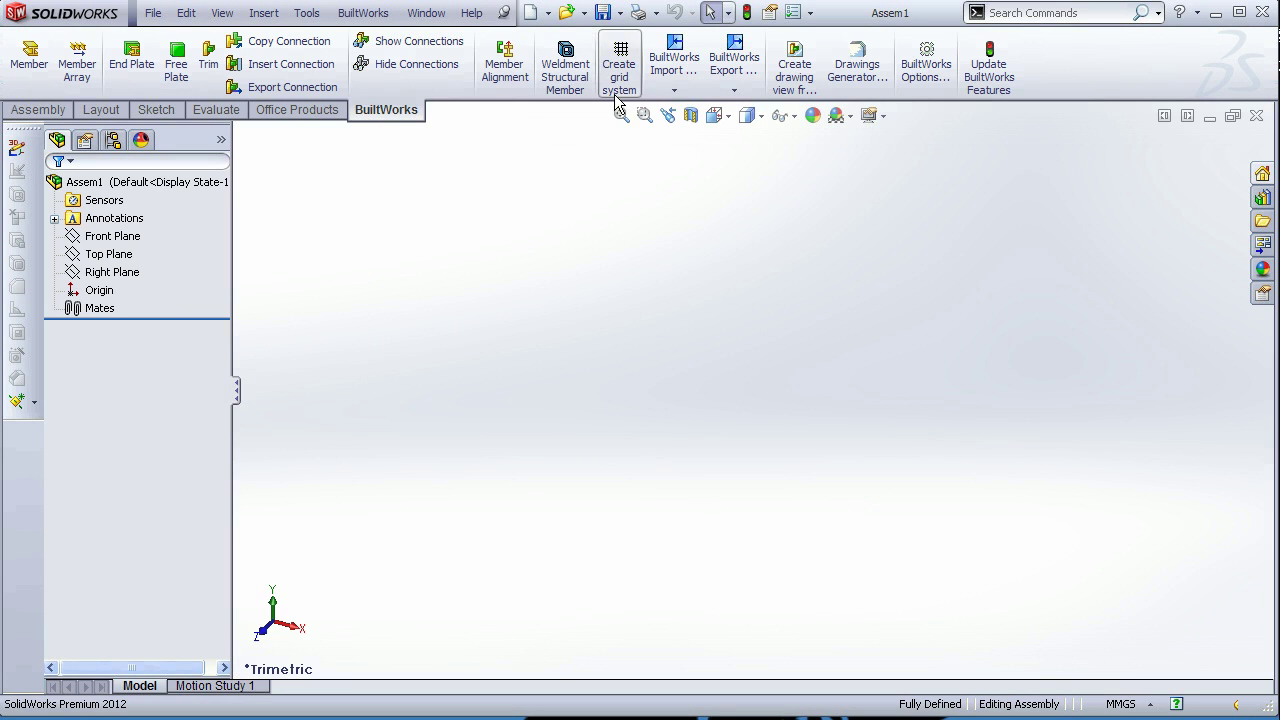
left_click(603, 12)
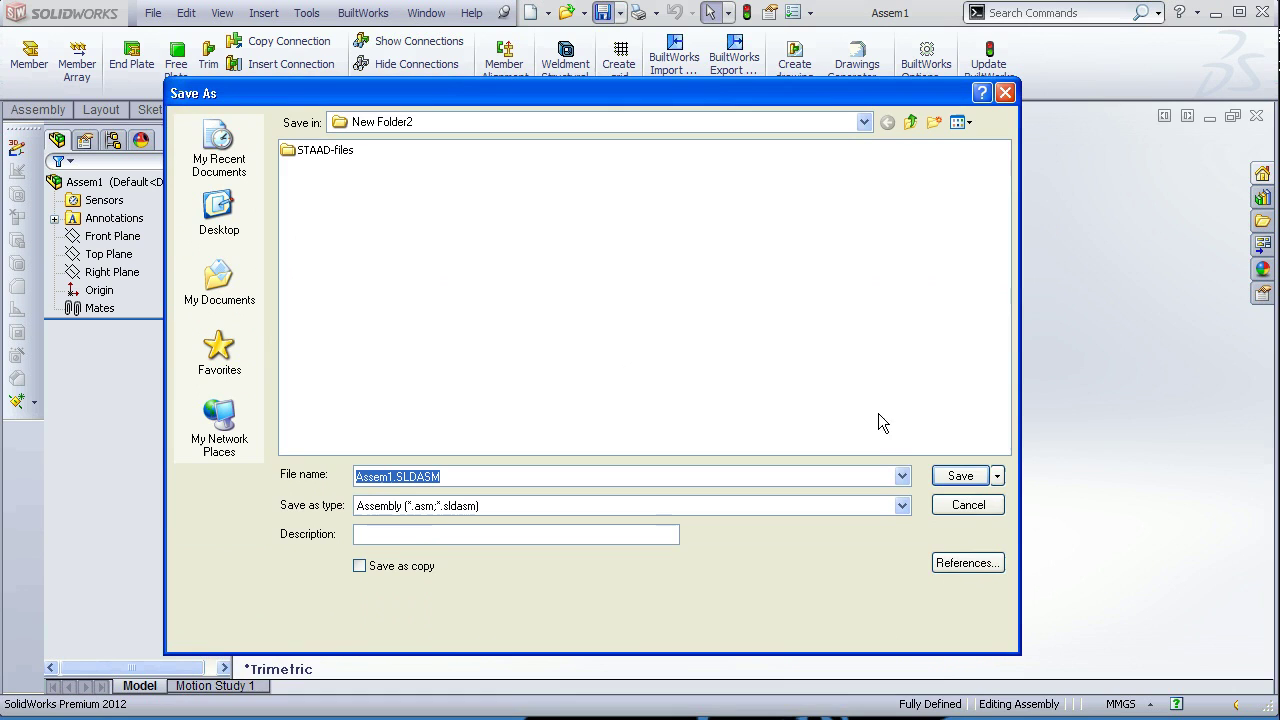
left_click(957, 480)
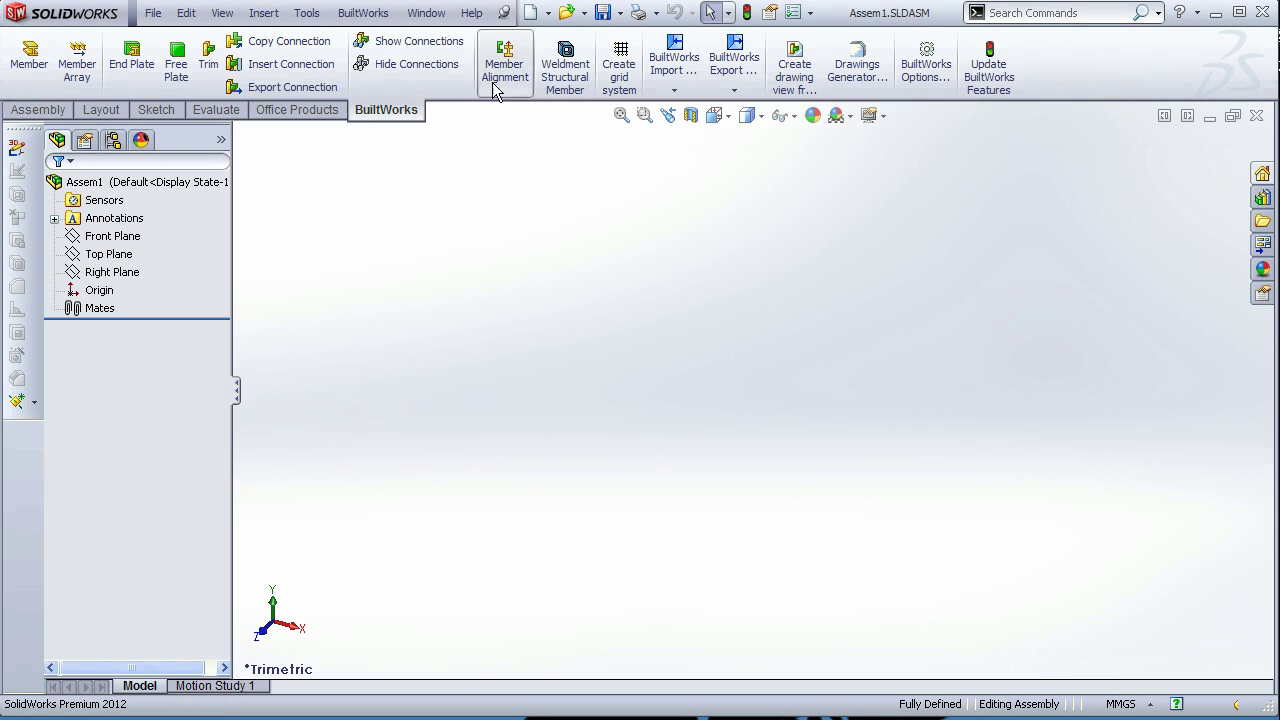
left_click(686, 97)
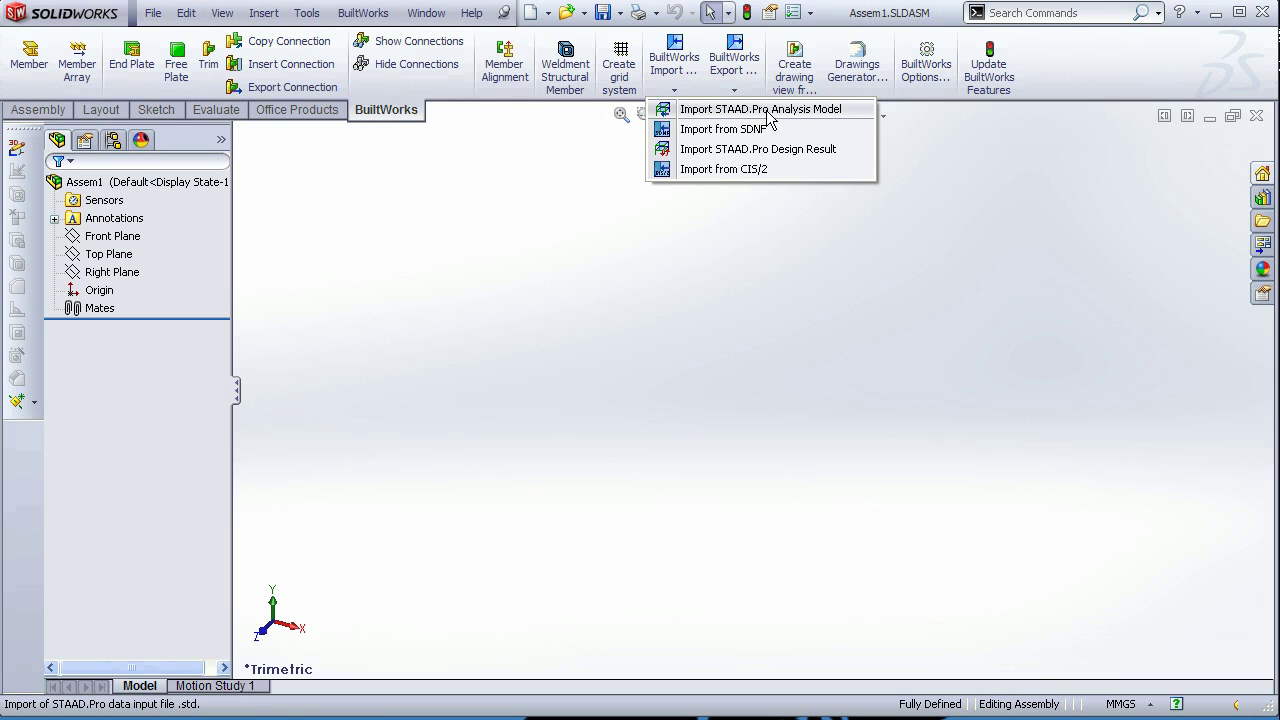
left_click(805, 108)
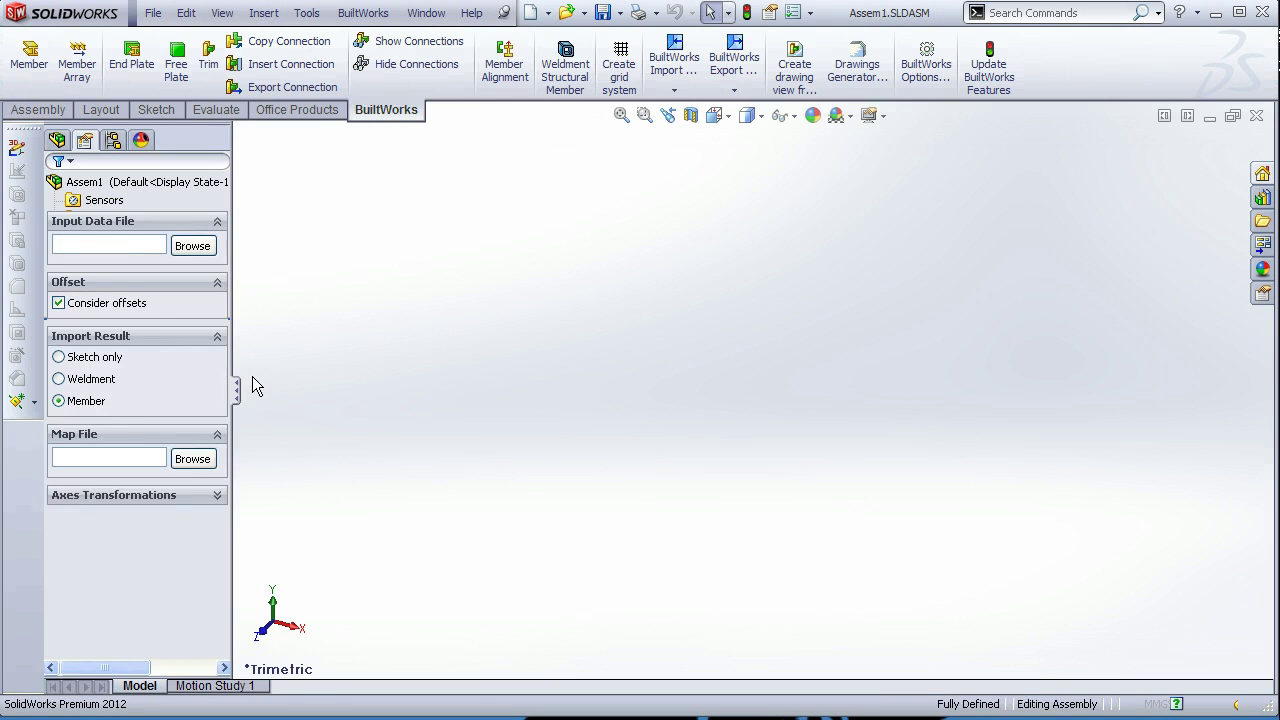
Step: Choose STAAD_MODEL.std from the STAAD-files folder as the import's input data file
left_click_drag(238, 382, 379, 384)
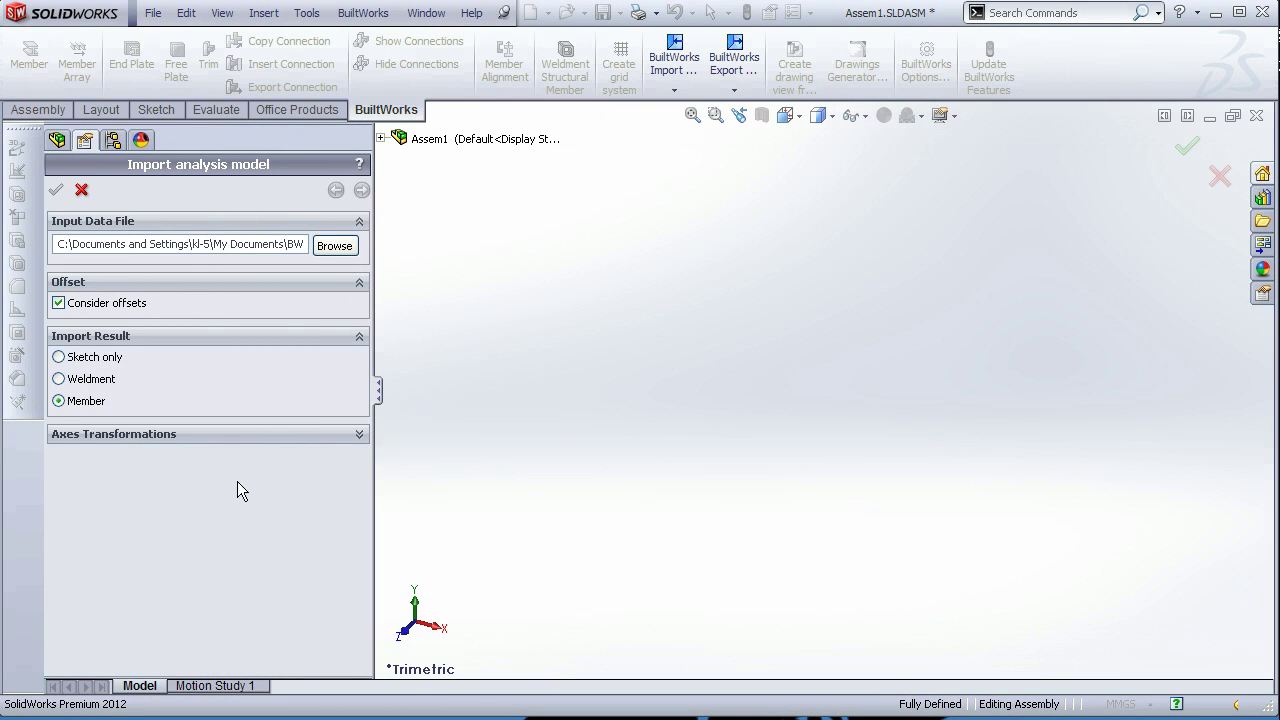
left_click(334, 248)
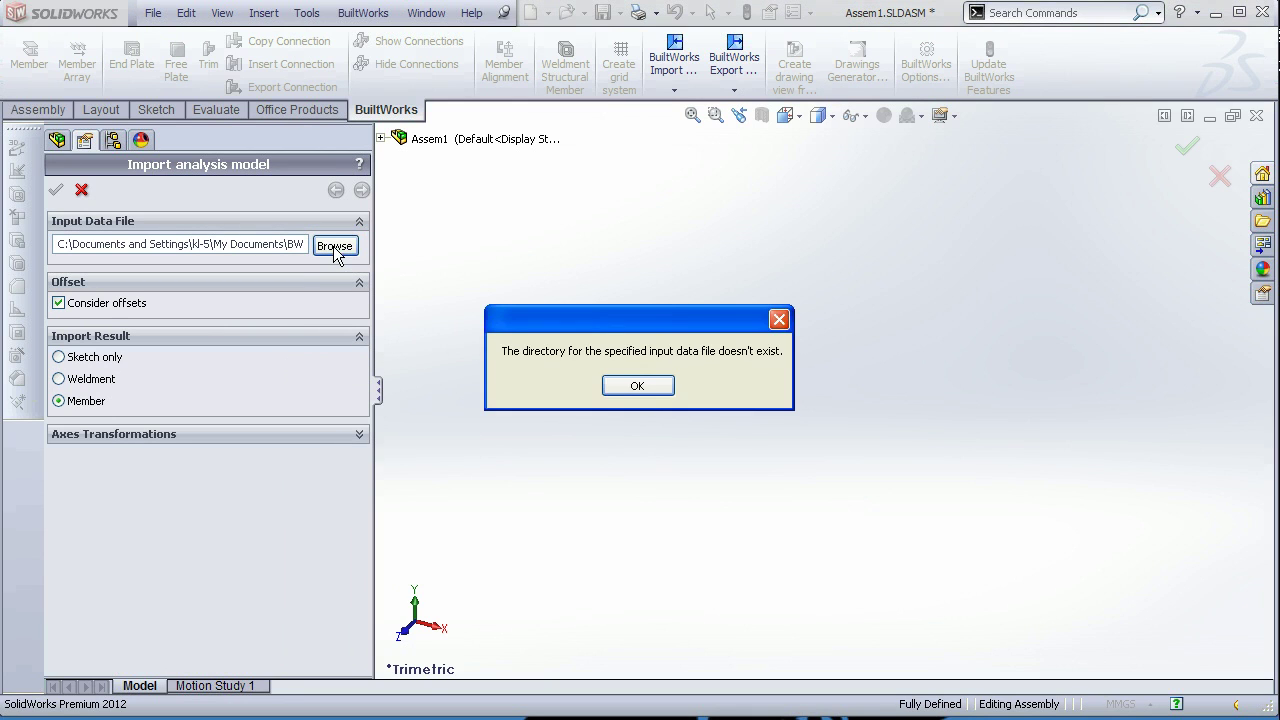
left_click(640, 384)
double_click(323, 160)
left_click(326, 155)
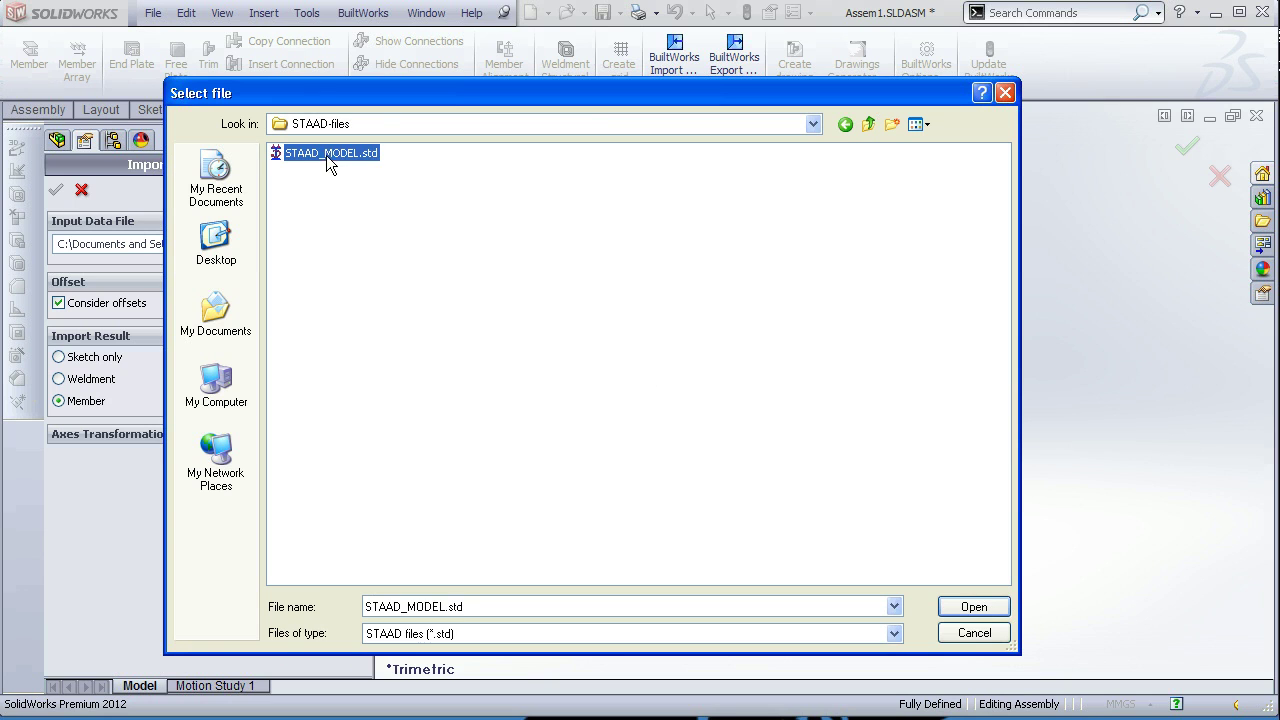
left_click(982, 609)
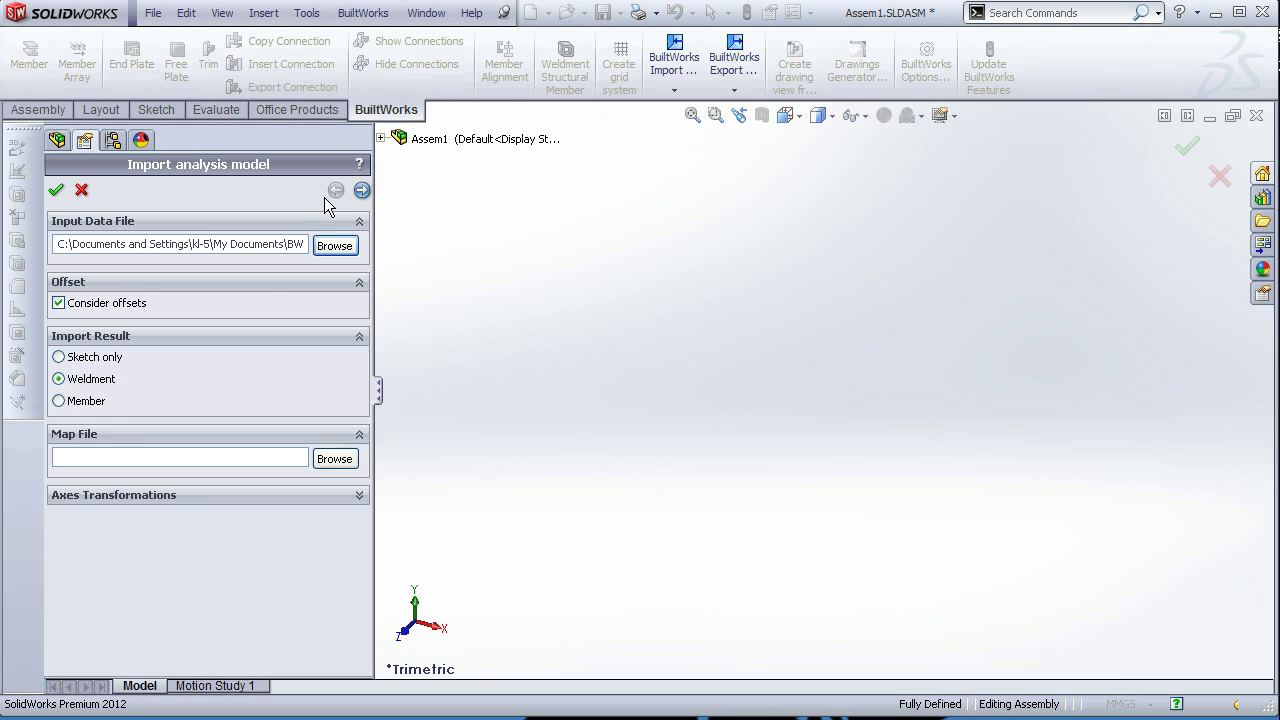
Step: Set the base point to a selected point at the frame's lower corner vertex and start the members preview
left_click(362, 192)
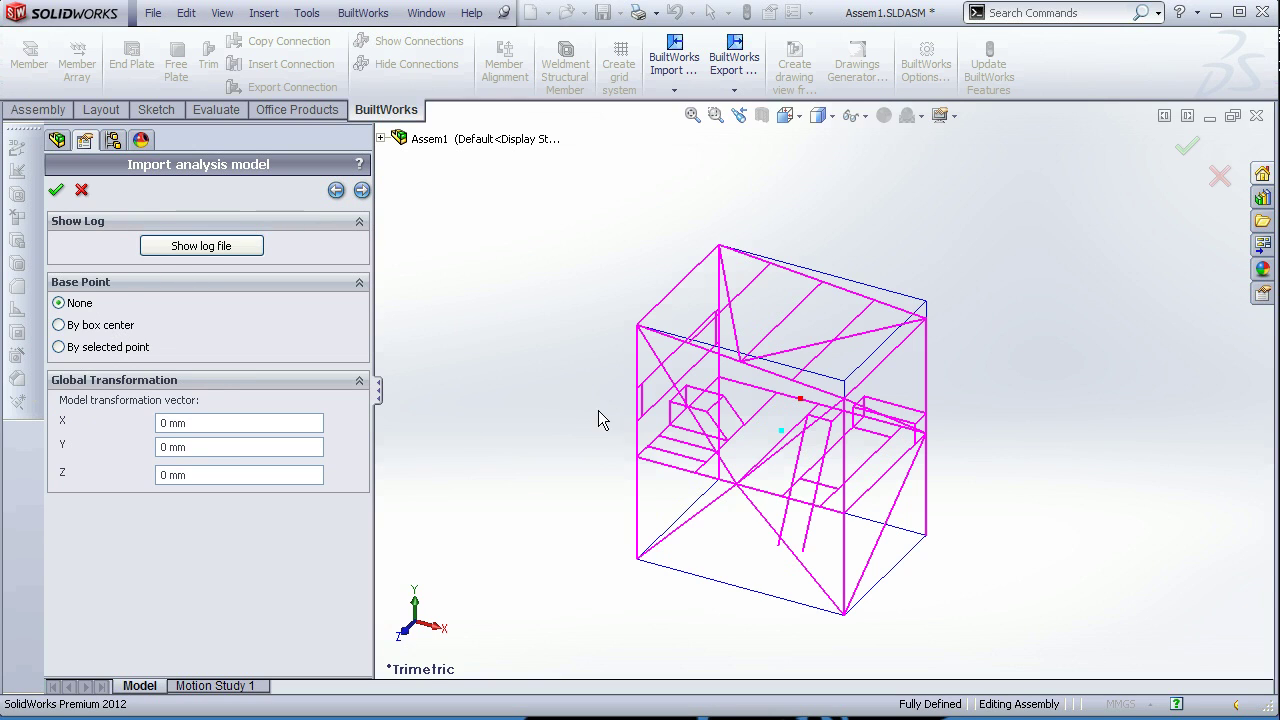
left_click(81, 331)
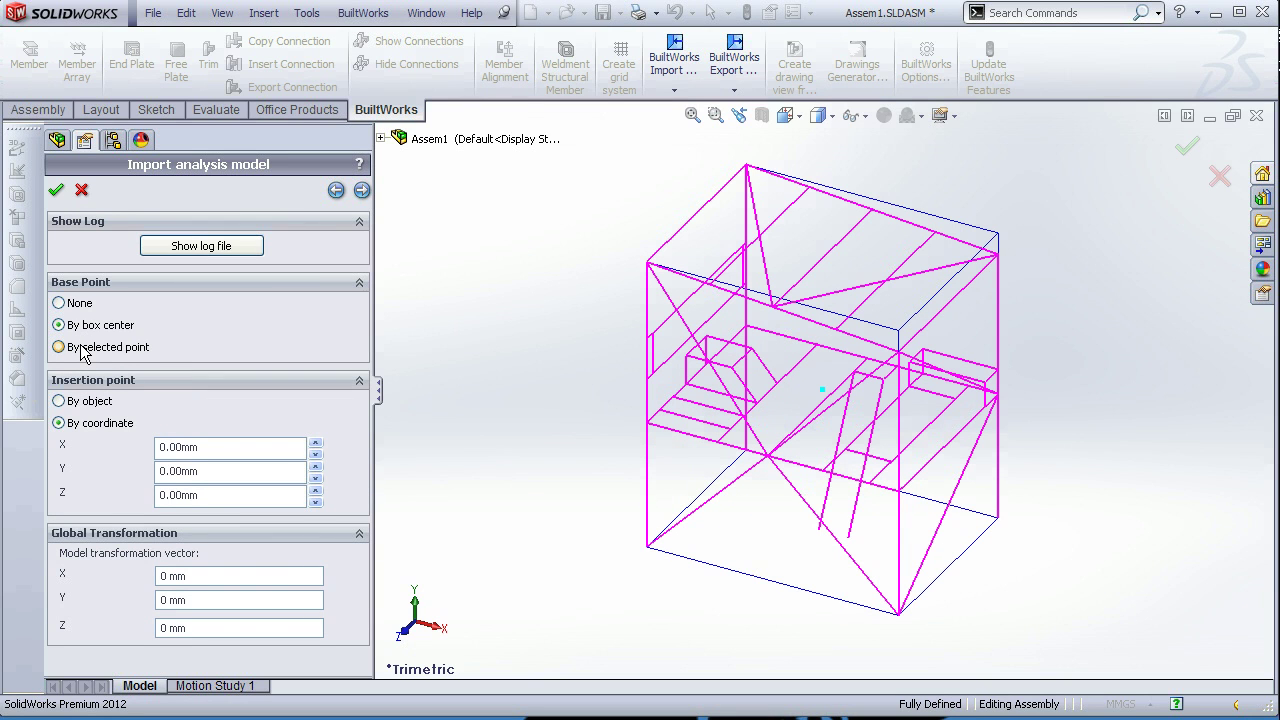
left_click(82, 347)
left_click(217, 372)
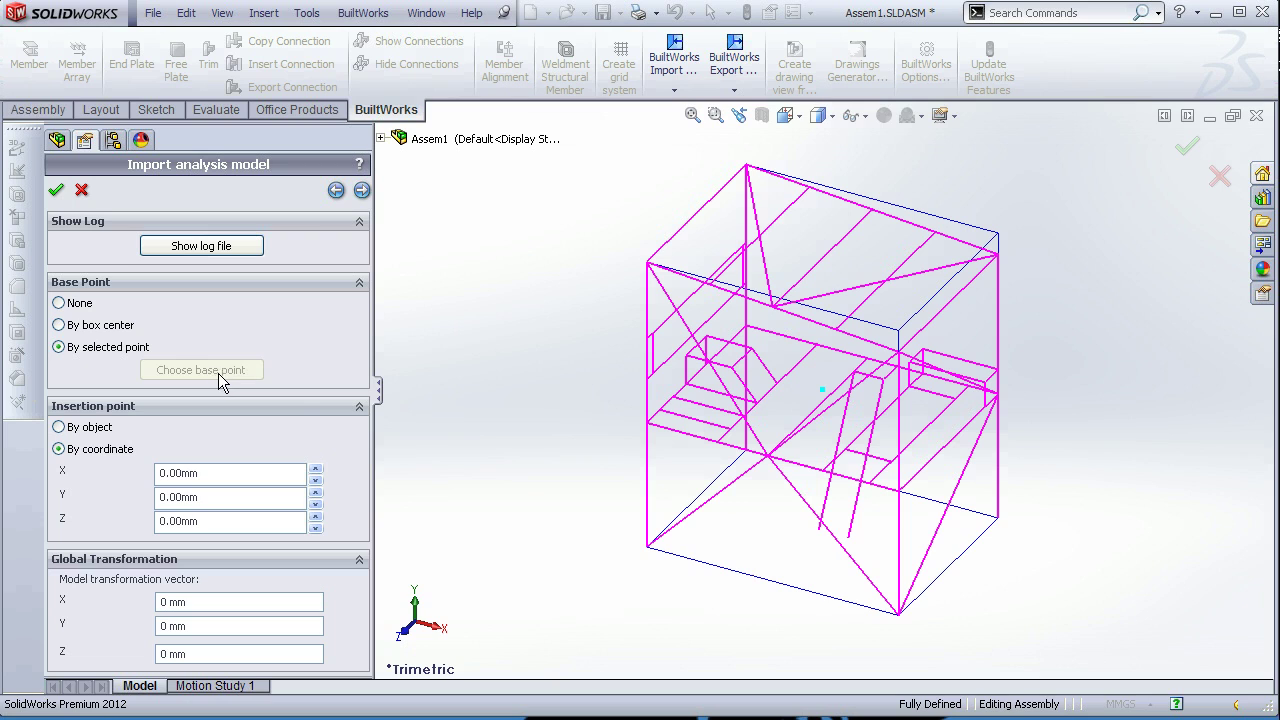
left_click(104, 429)
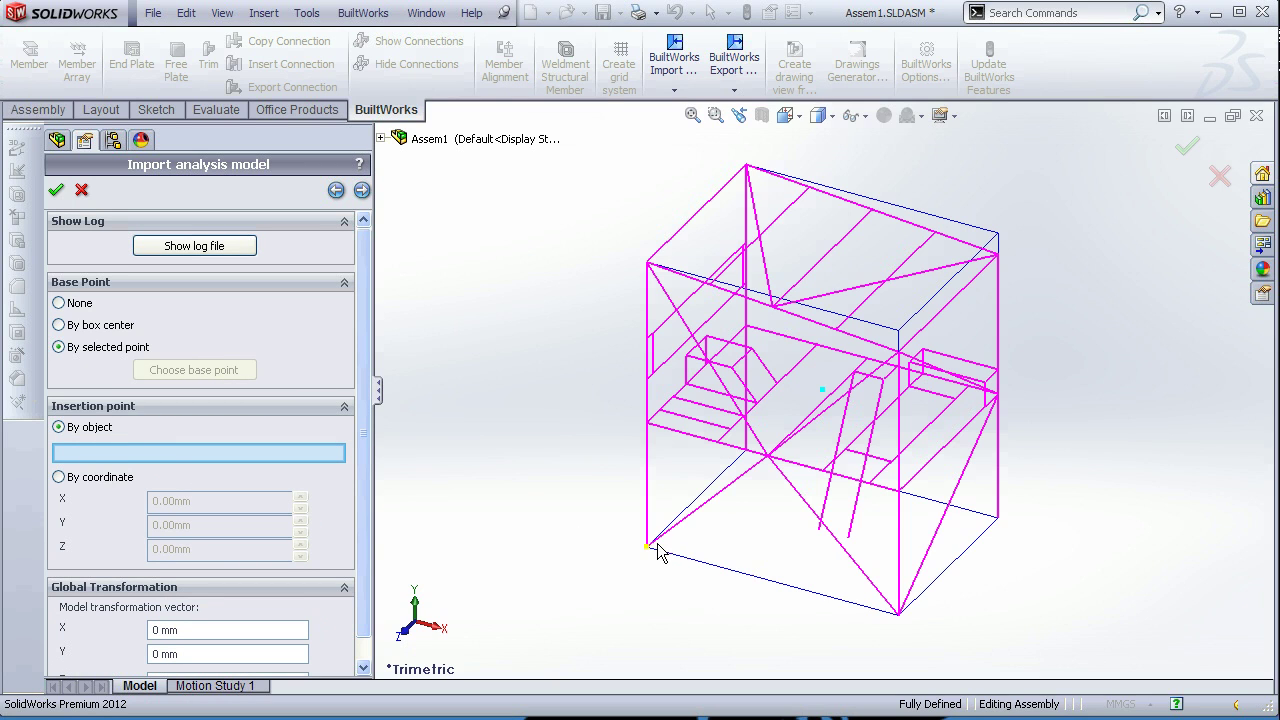
left_click(998, 520)
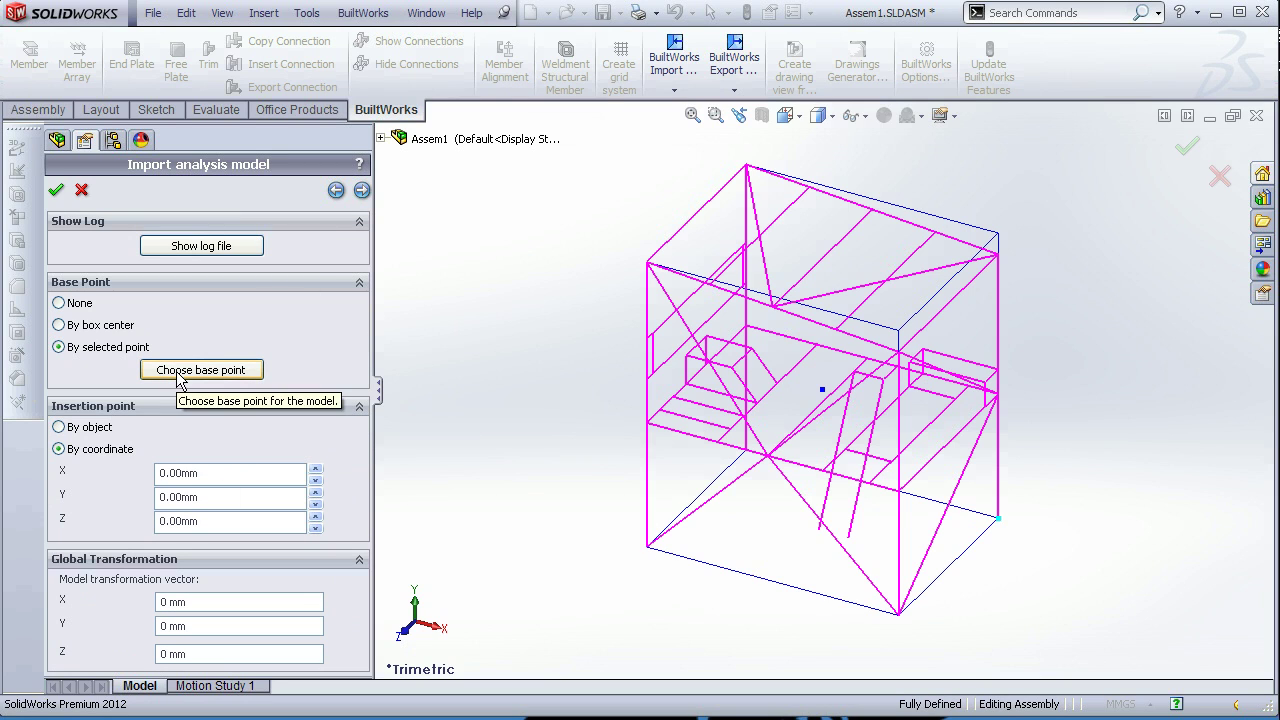
left_click(362, 191)
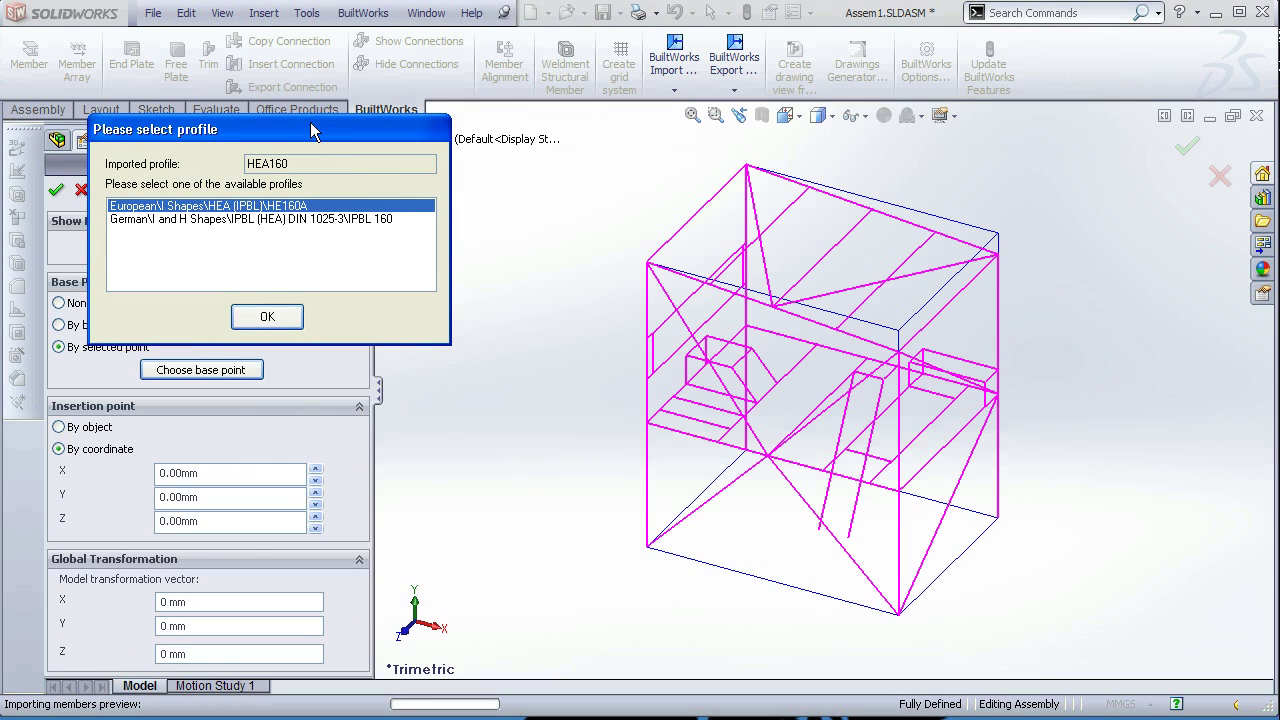
Step: Accept the European profiles for HEA160, IPE240, IPE200 and the first square tube section
left_click_drag(310, 122, 310, 210)
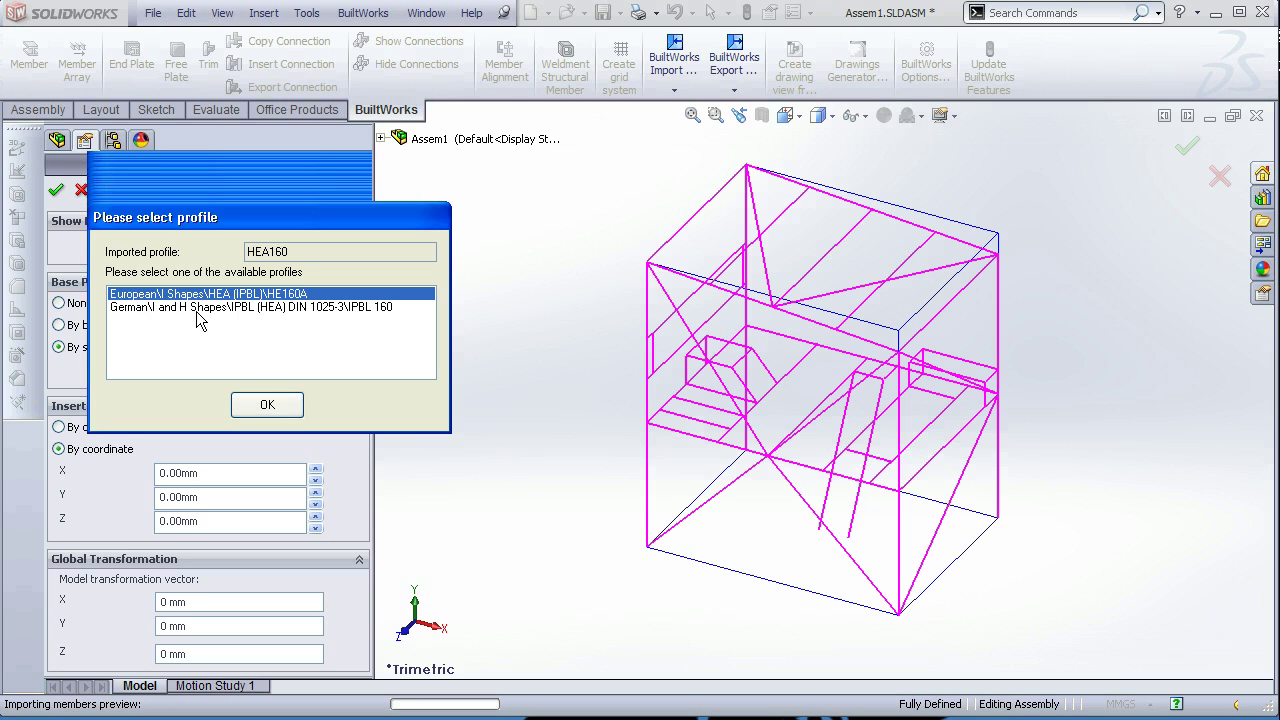
left_click(277, 405)
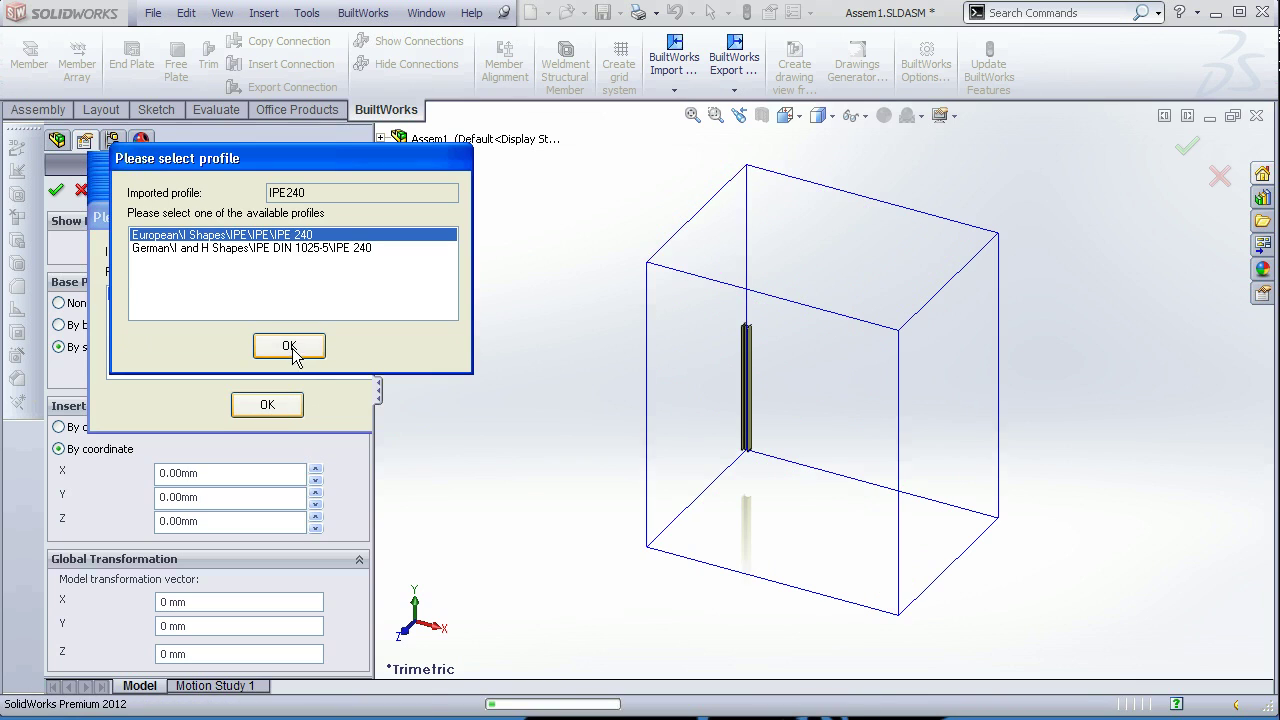
left_click(290, 350)
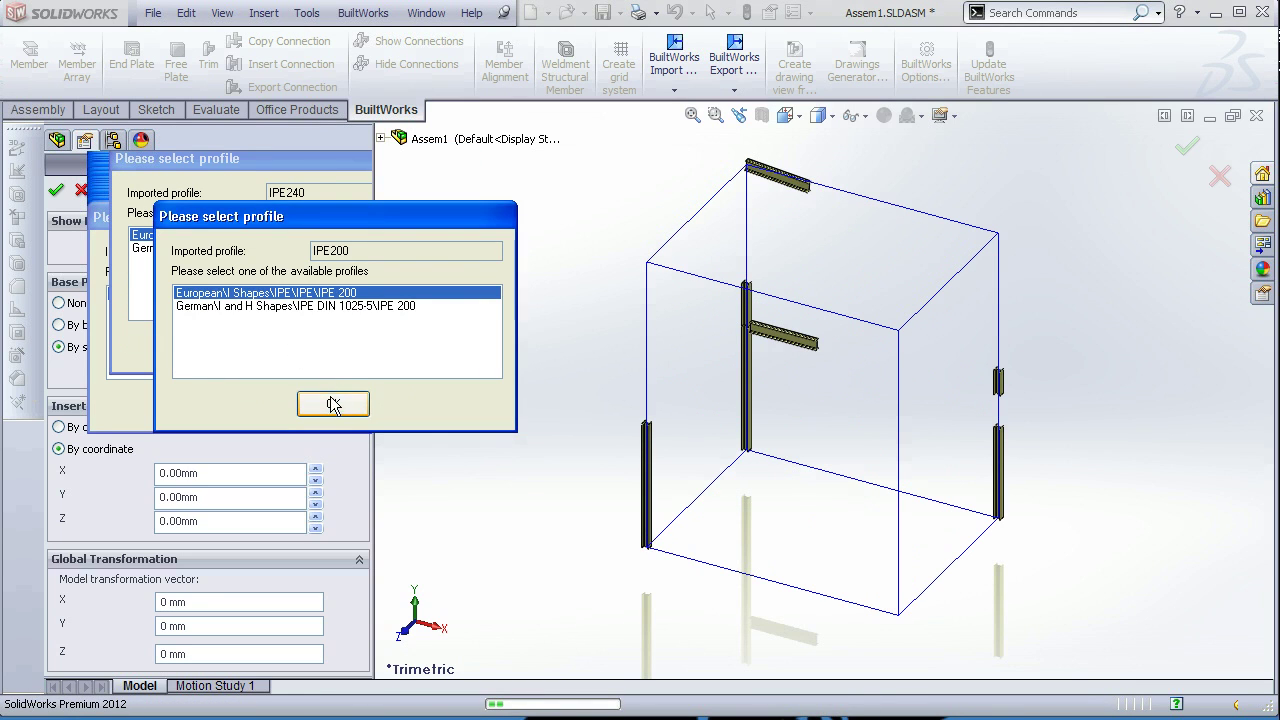
left_click(333, 405)
left_click(352, 432)
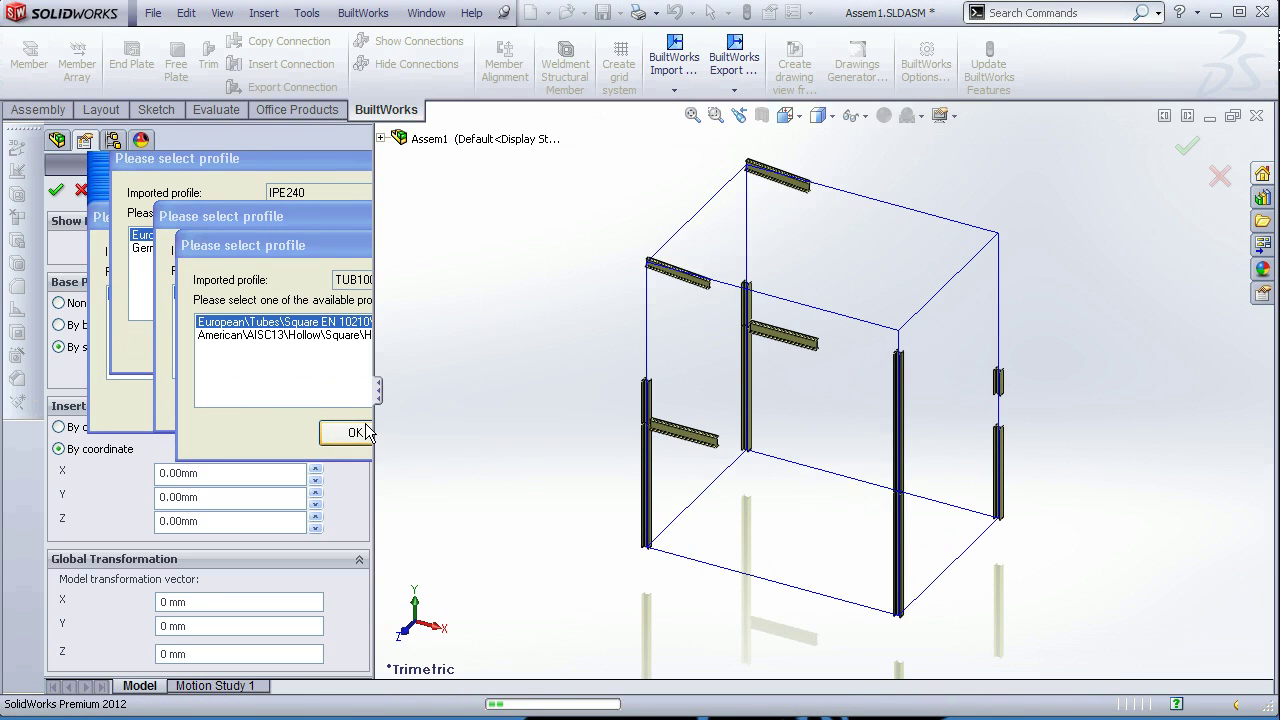
Step: Accept European IPE220, IPE140, IPE120 and the 50x50x4.0, 80x80x4.0, 100x100x3.6 tubes
left_click(196, 232)
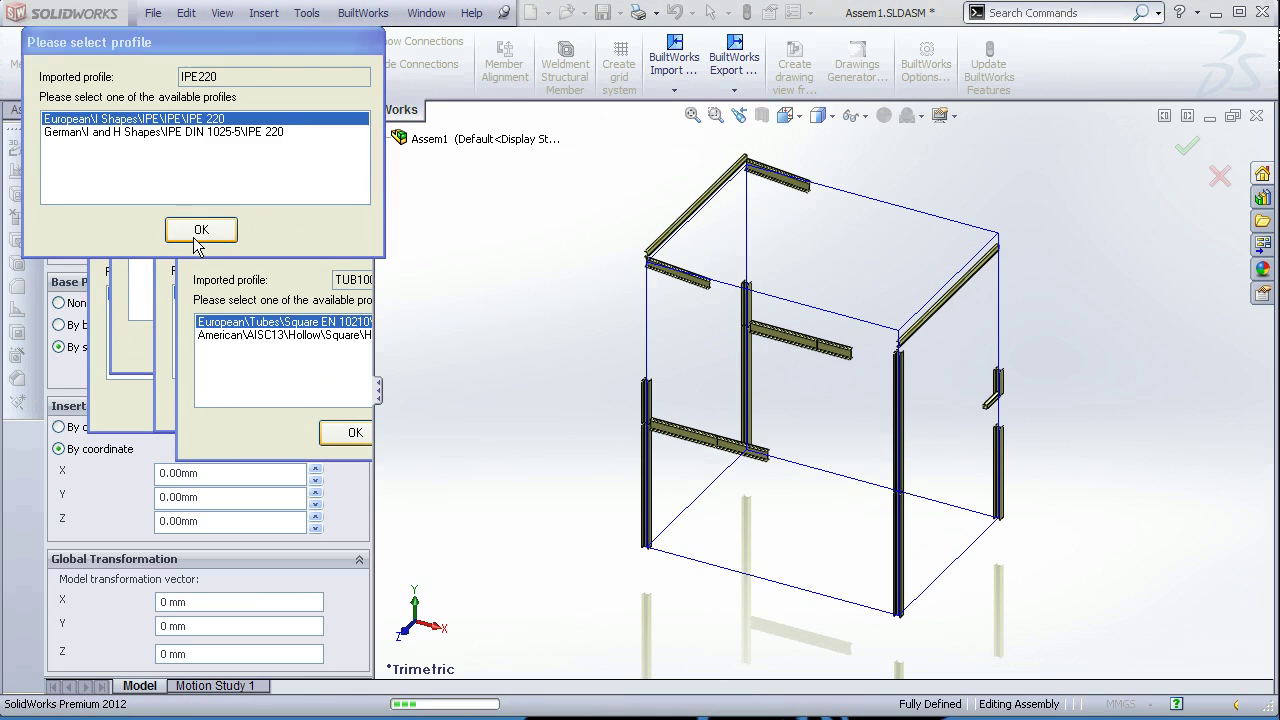
left_click(218, 258)
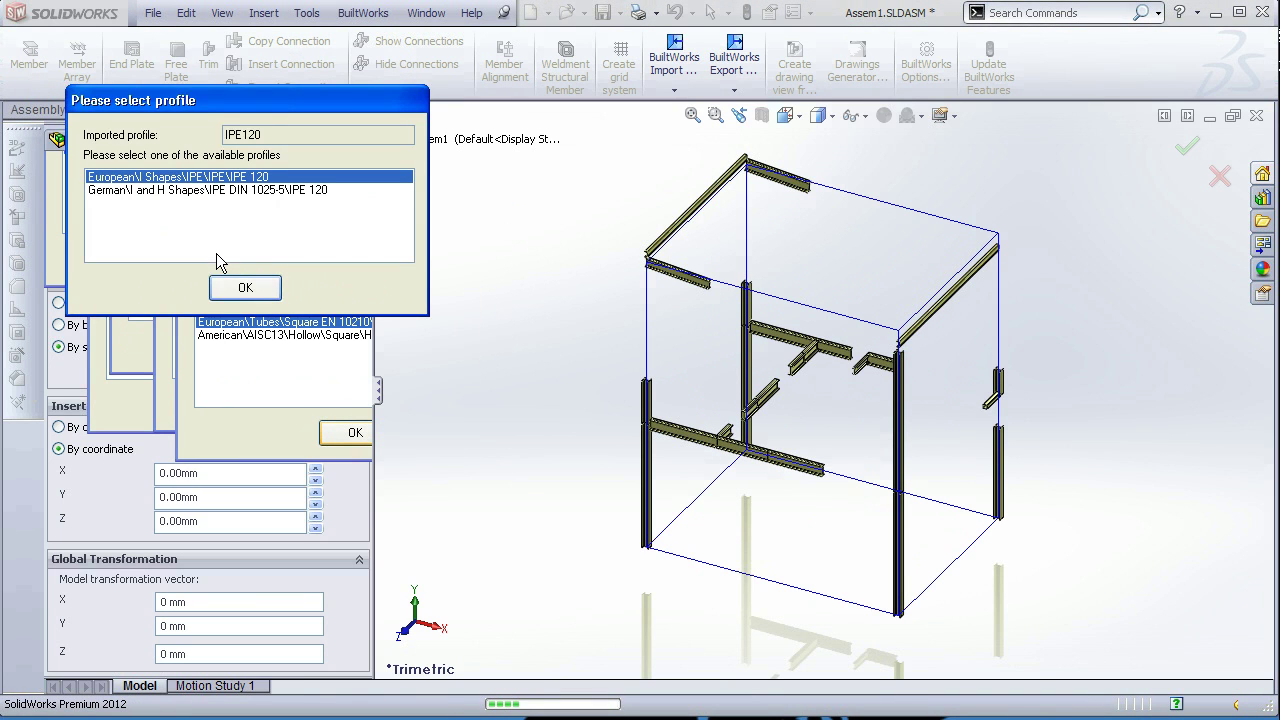
left_click(245, 288)
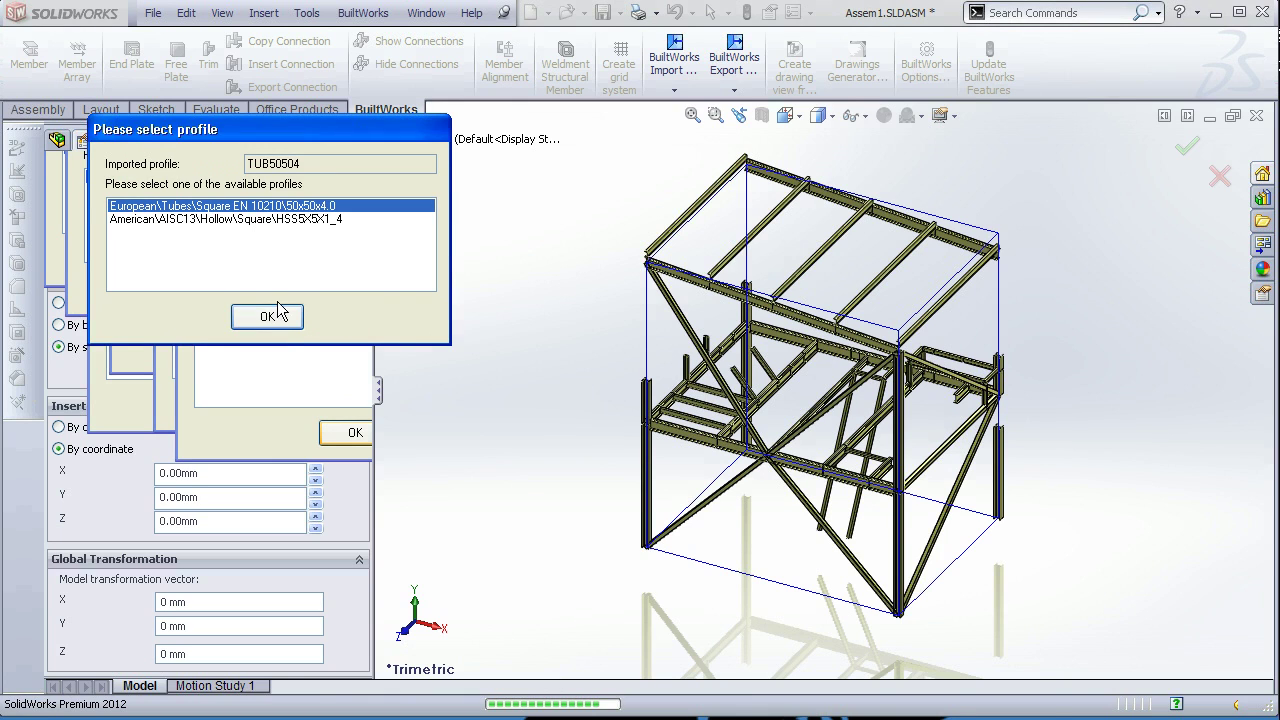
left_click(287, 319)
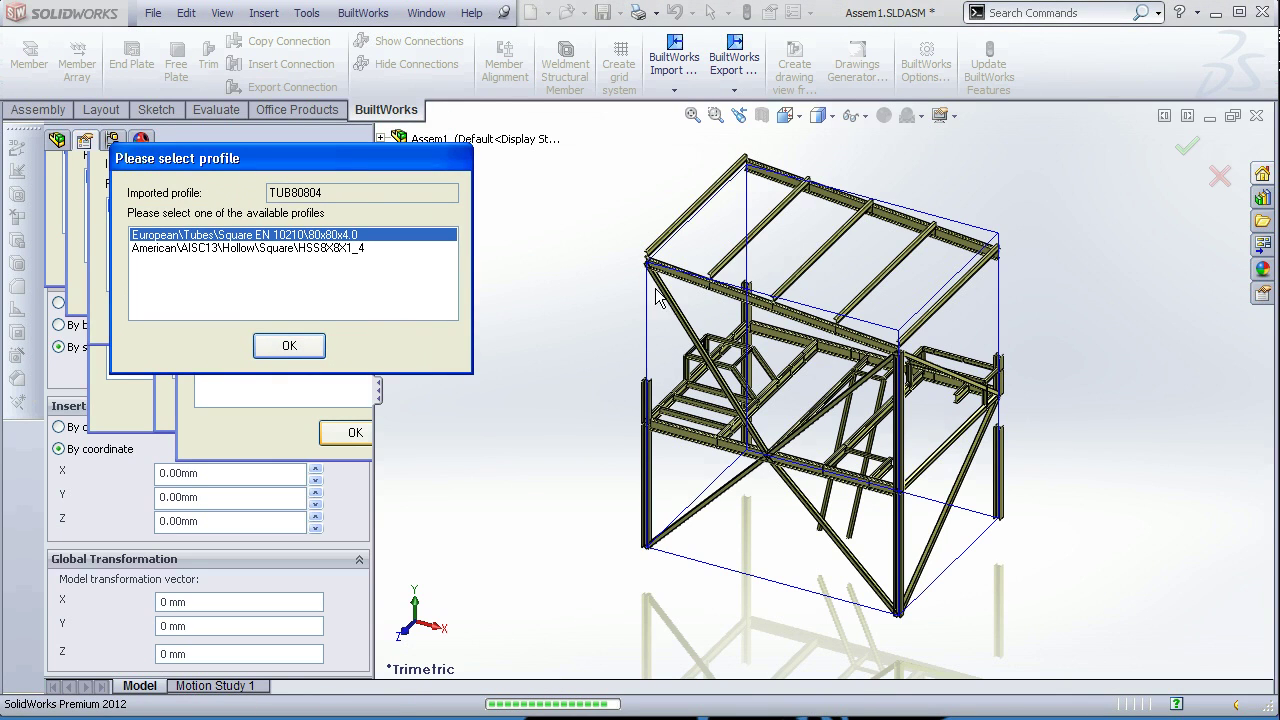
left_click(289, 345)
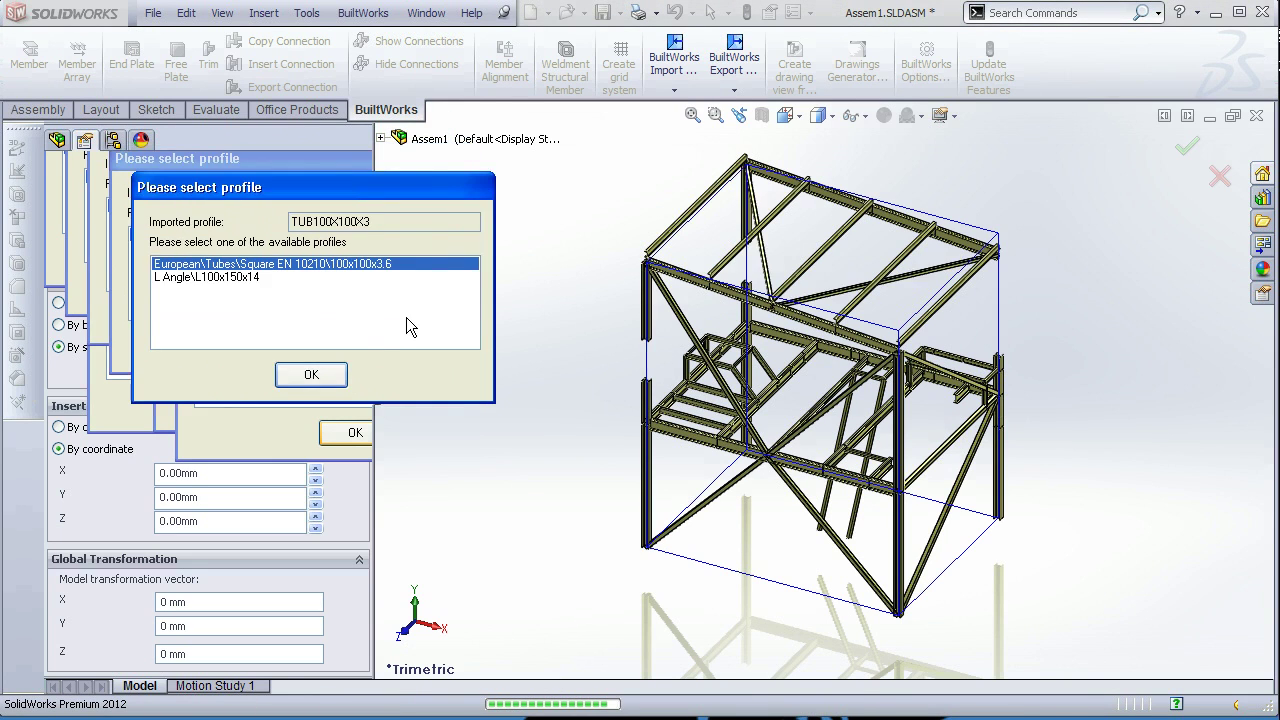
left_click(313, 375)
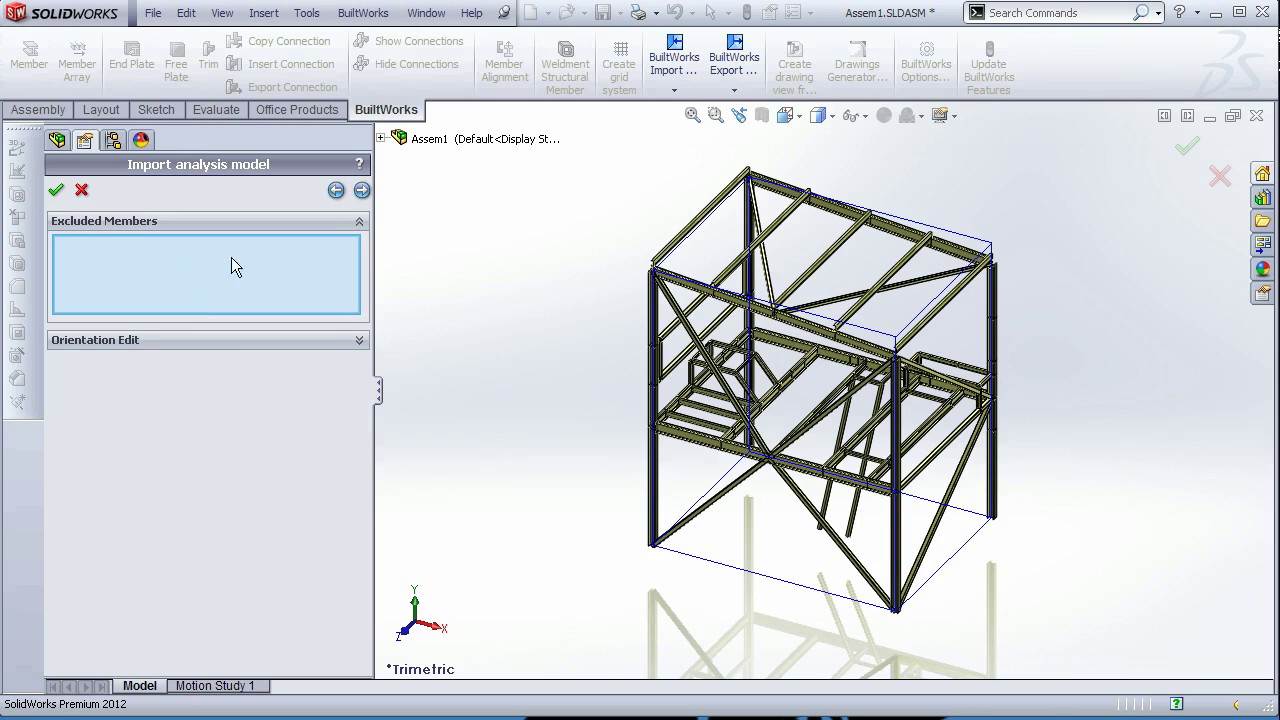
Step: Exclude the nine posts and beams of the small mid-level platform frame, then proceed to Join Members
middle_click_drag(691, 574, 780, 440)
scroll(980, 380, "down", 10)
left_click(650, 445)
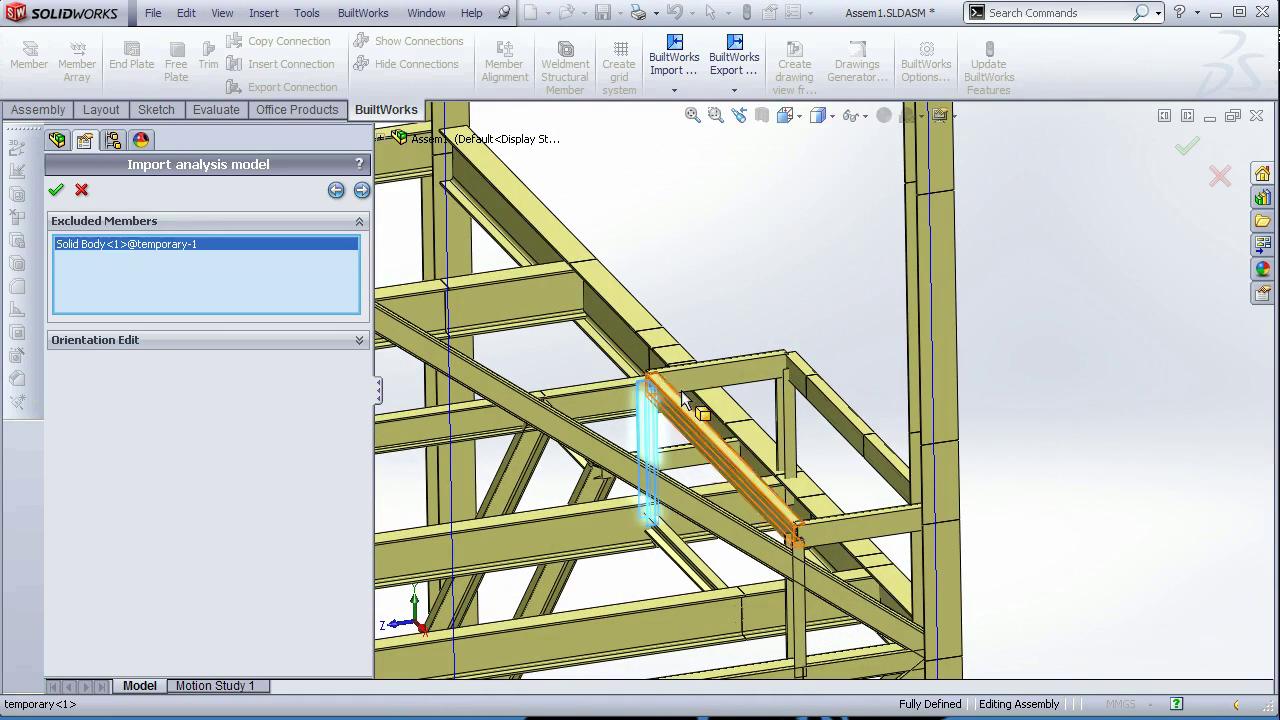
left_click(740, 370)
left_click(815, 395)
left_click(845, 428)
left_click(878, 482)
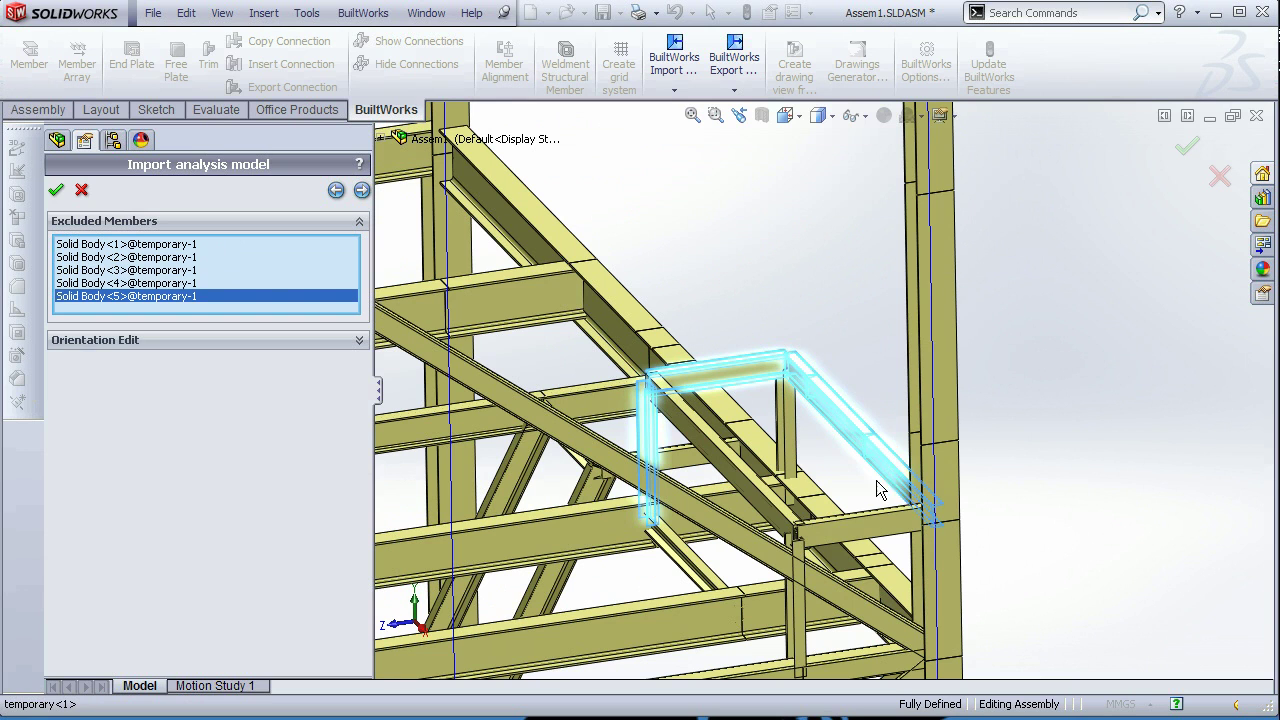
left_click(866, 530)
left_click(800, 535)
left_click(800, 600)
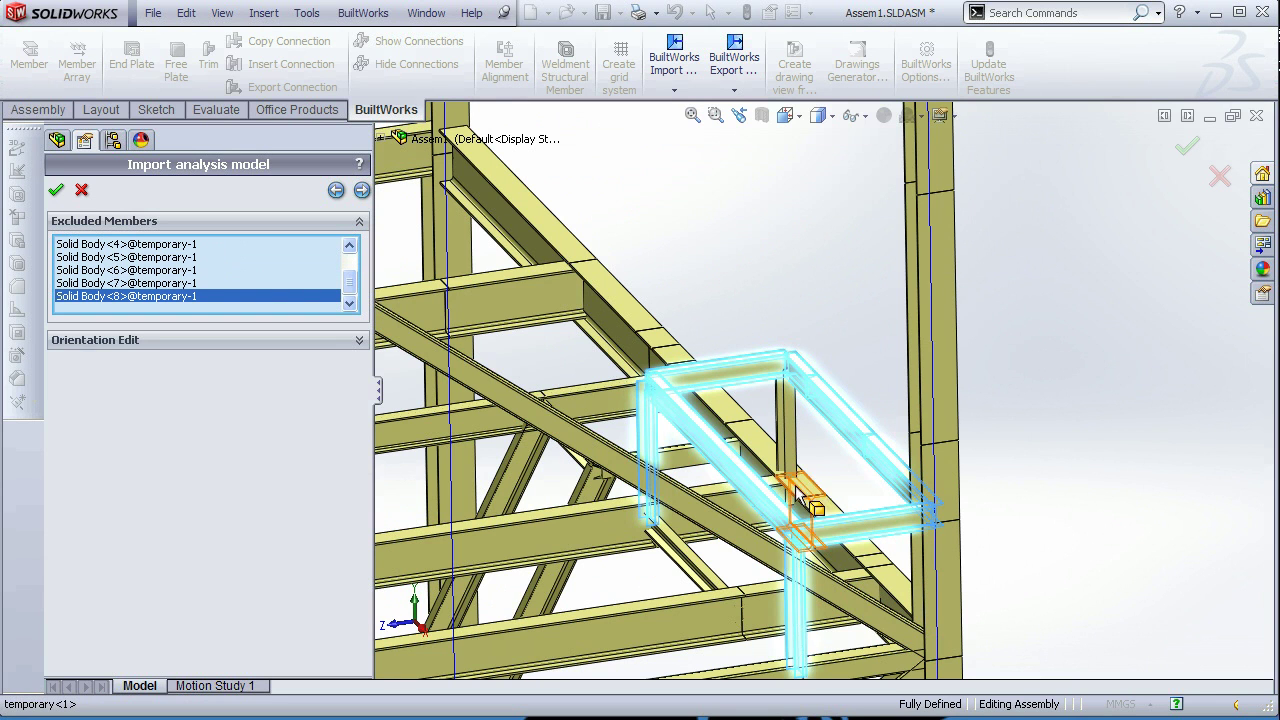
left_click(790, 462)
scroll(792, 462, "up", 5)
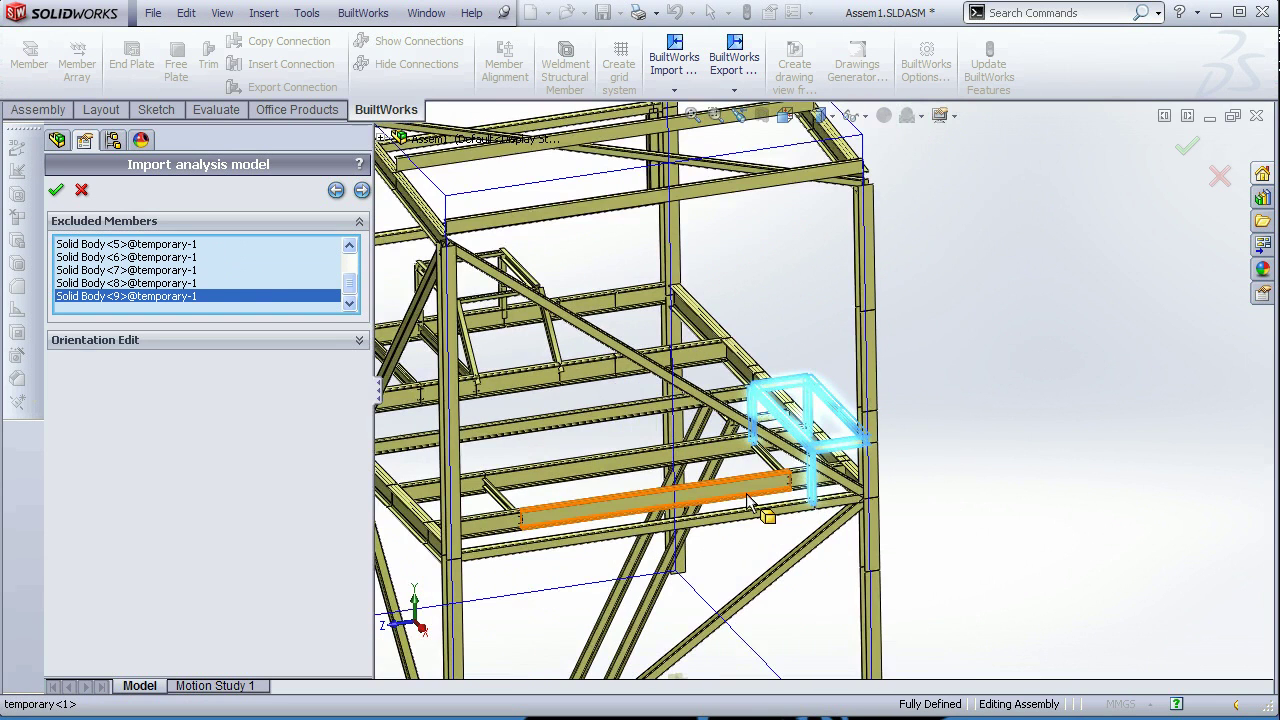
left_click(362, 191)
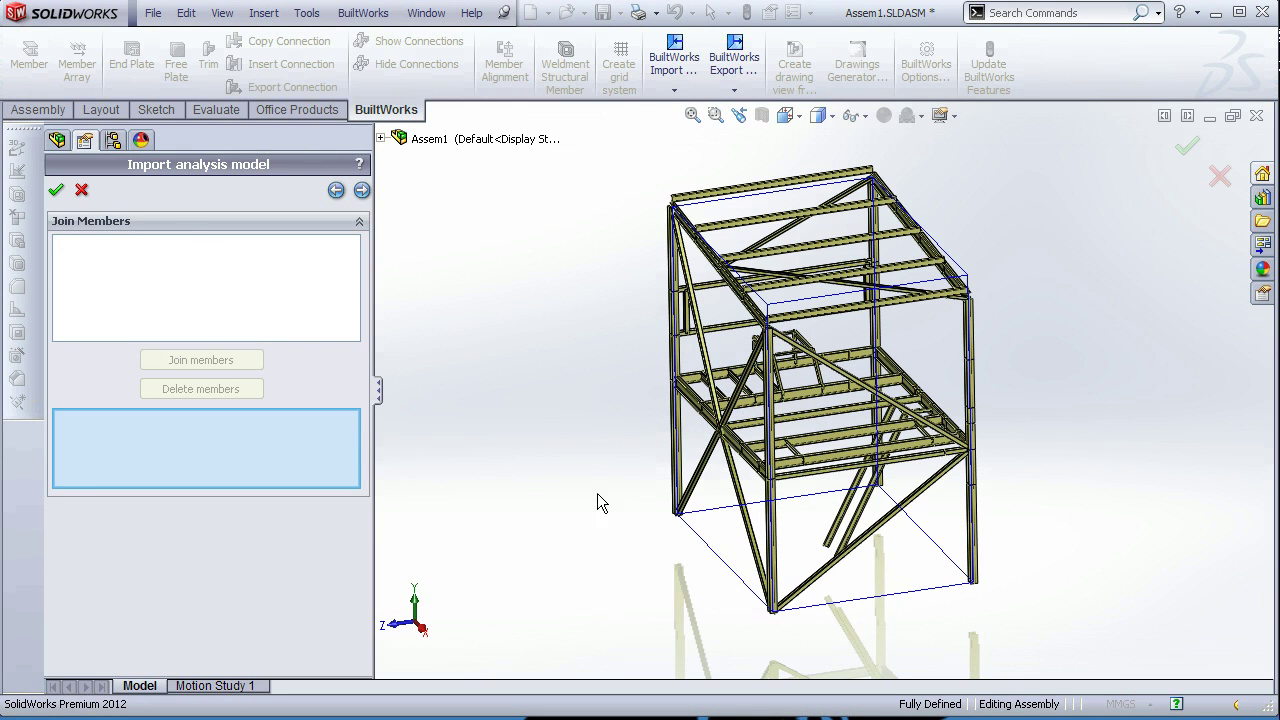
middle_click_drag(598, 496, 640, 543)
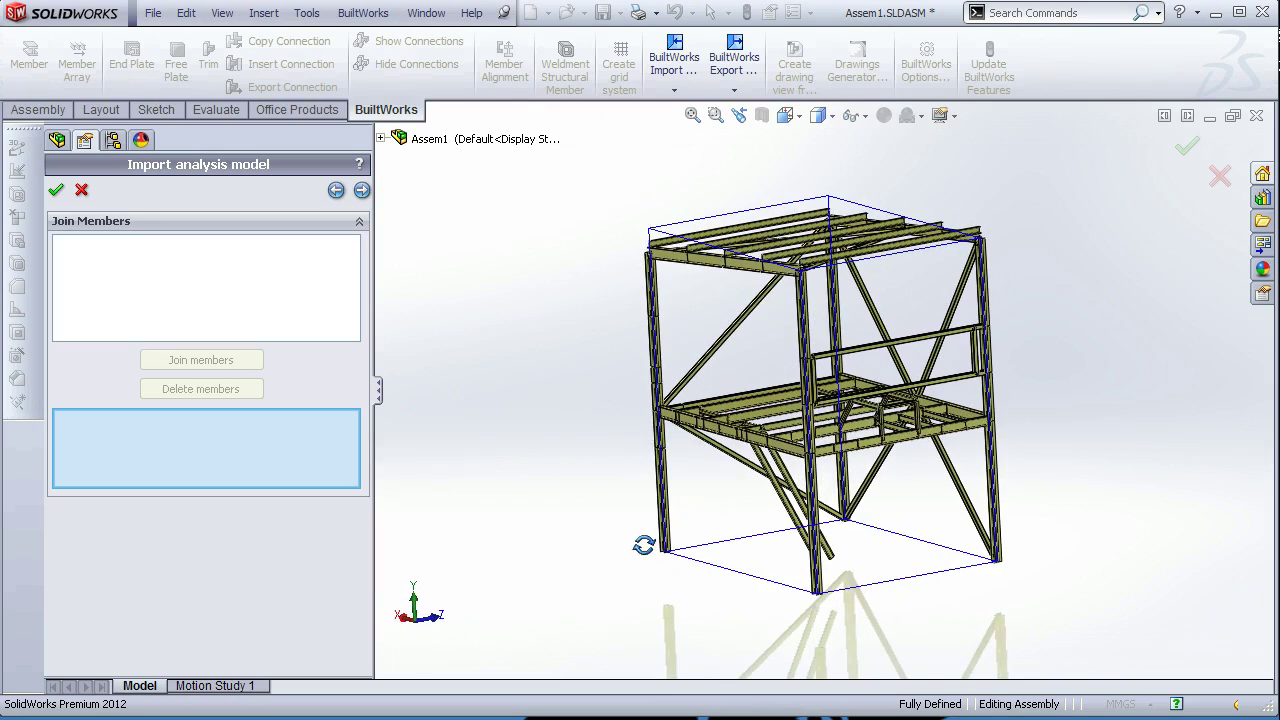
middle_click_drag(929, 537, 971, 549)
middle_click_drag(770, 557, 740, 562)
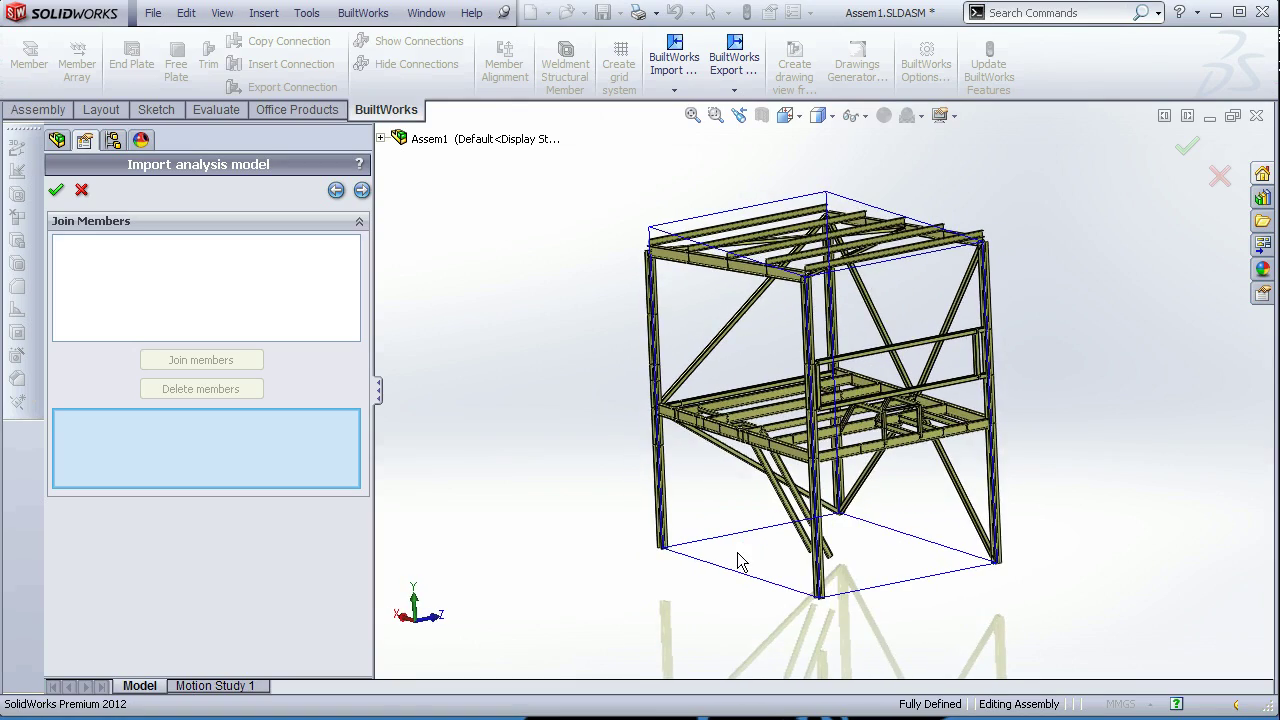
scroll(690, 452, "down", 4)
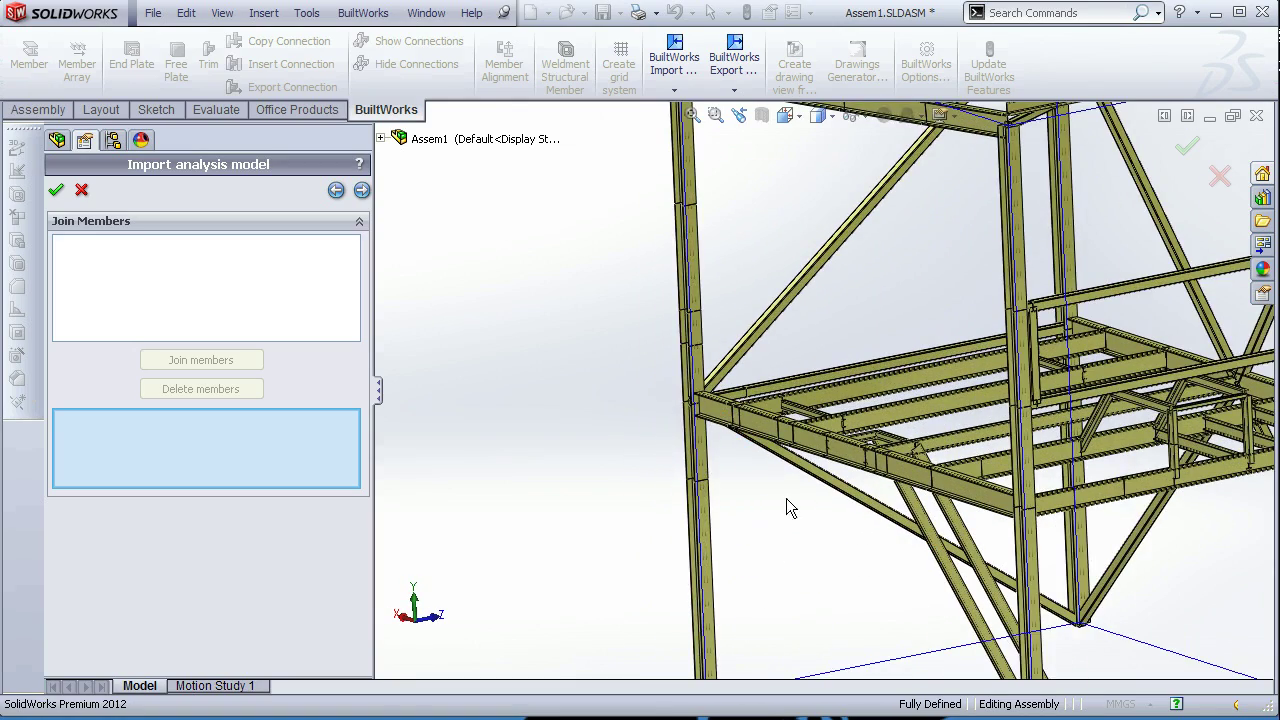
scroll(807, 505, "up", 2)
middle_click_drag(807, 505, 791, 597)
scroll(774, 354, "down", 5)
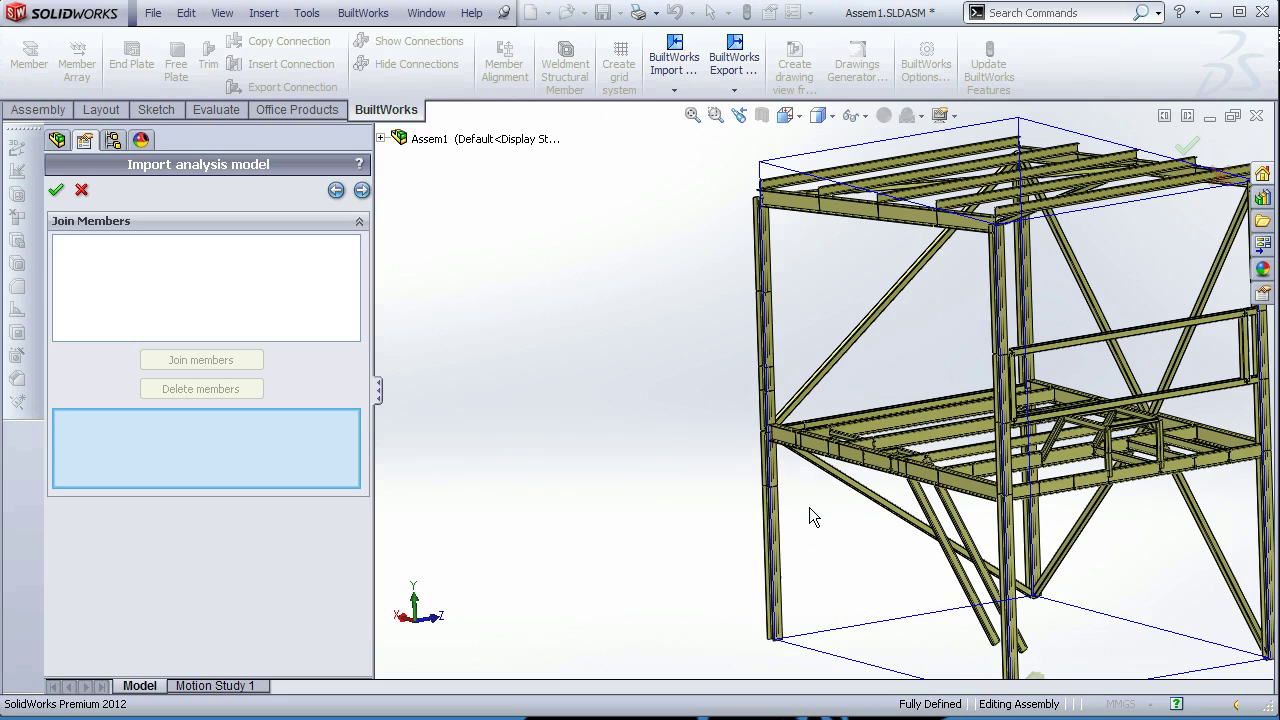
middle_click_drag(918, 603, 639, 594)
key("f")
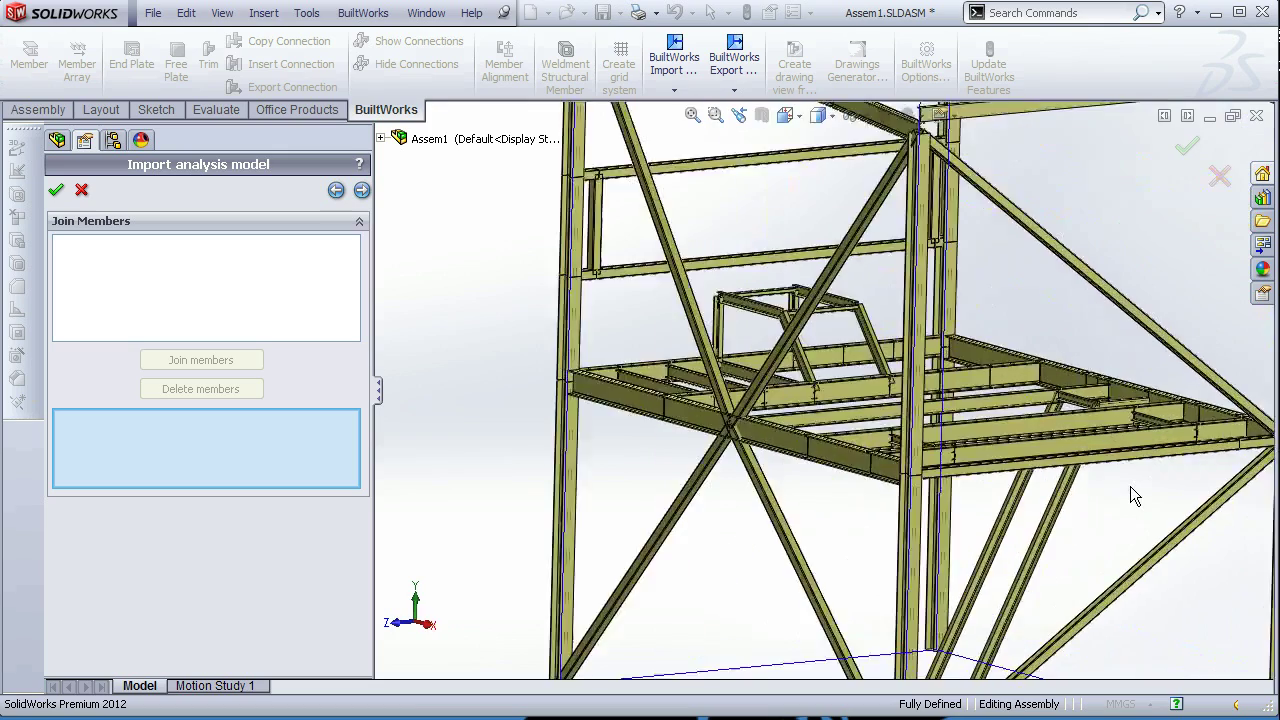
scroll(822, 177, "down", 2)
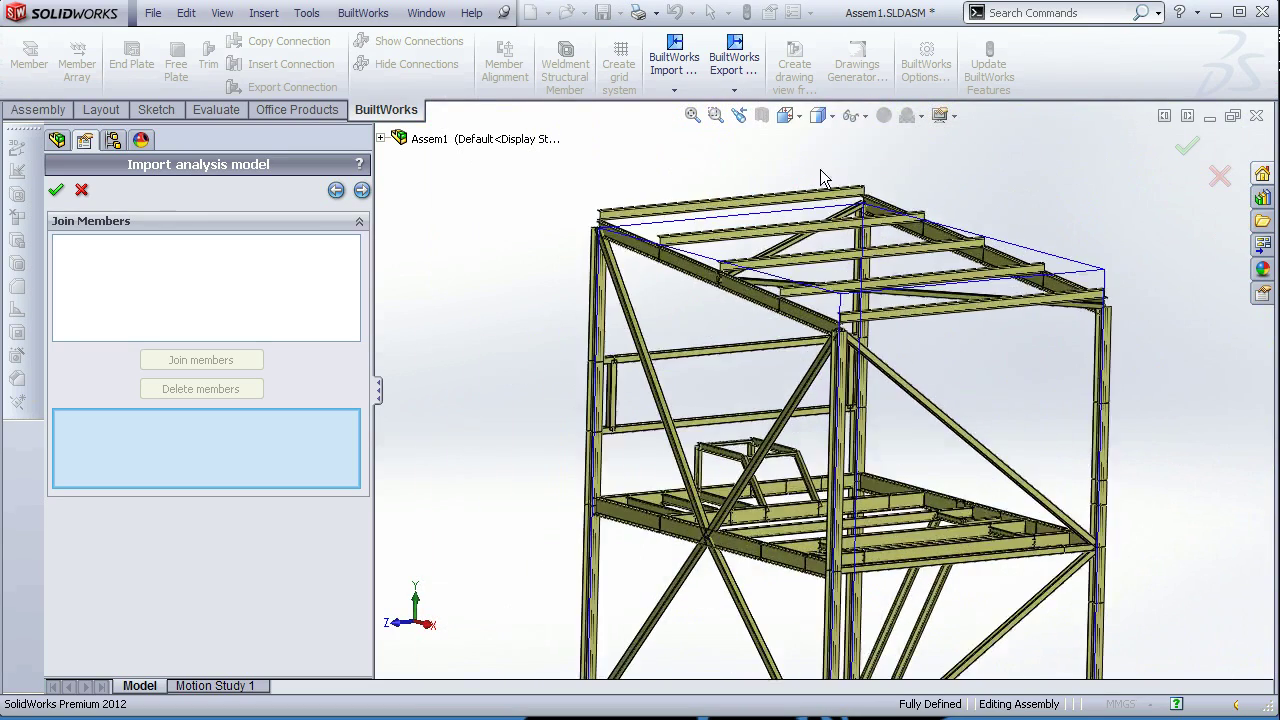
scroll(733, 341, "up", 2)
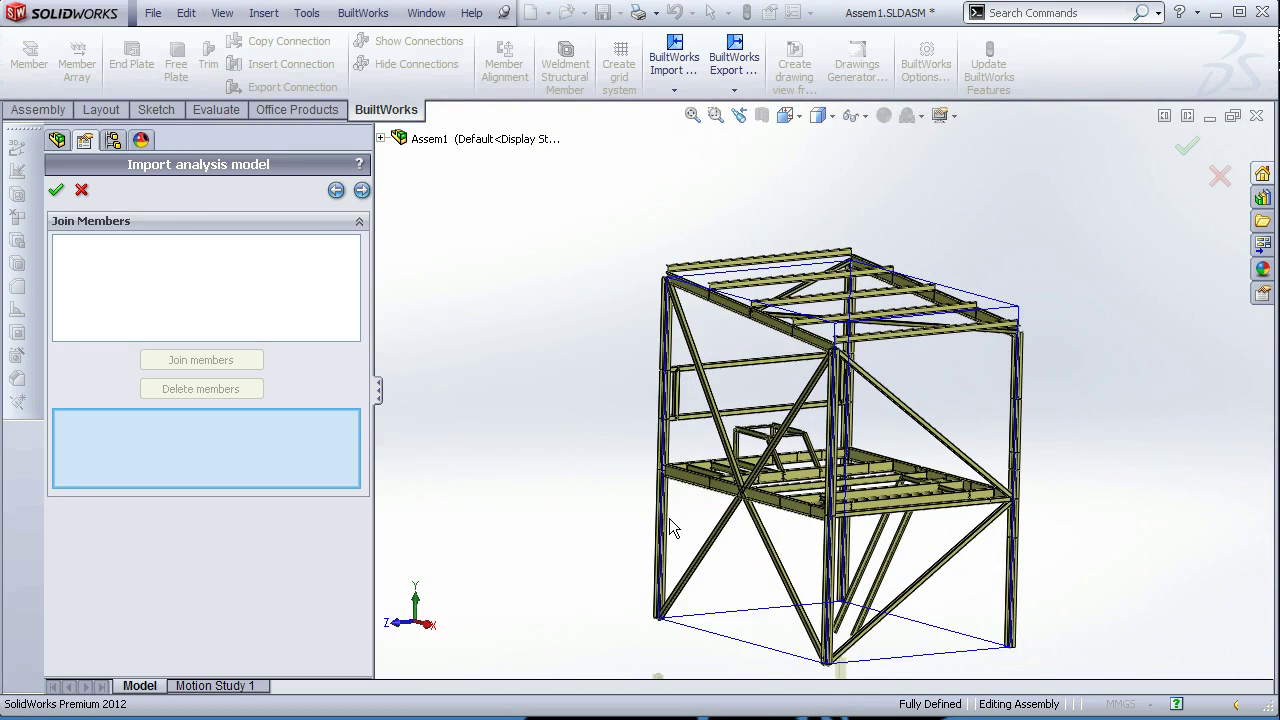
scroll(680, 476, "down", 4)
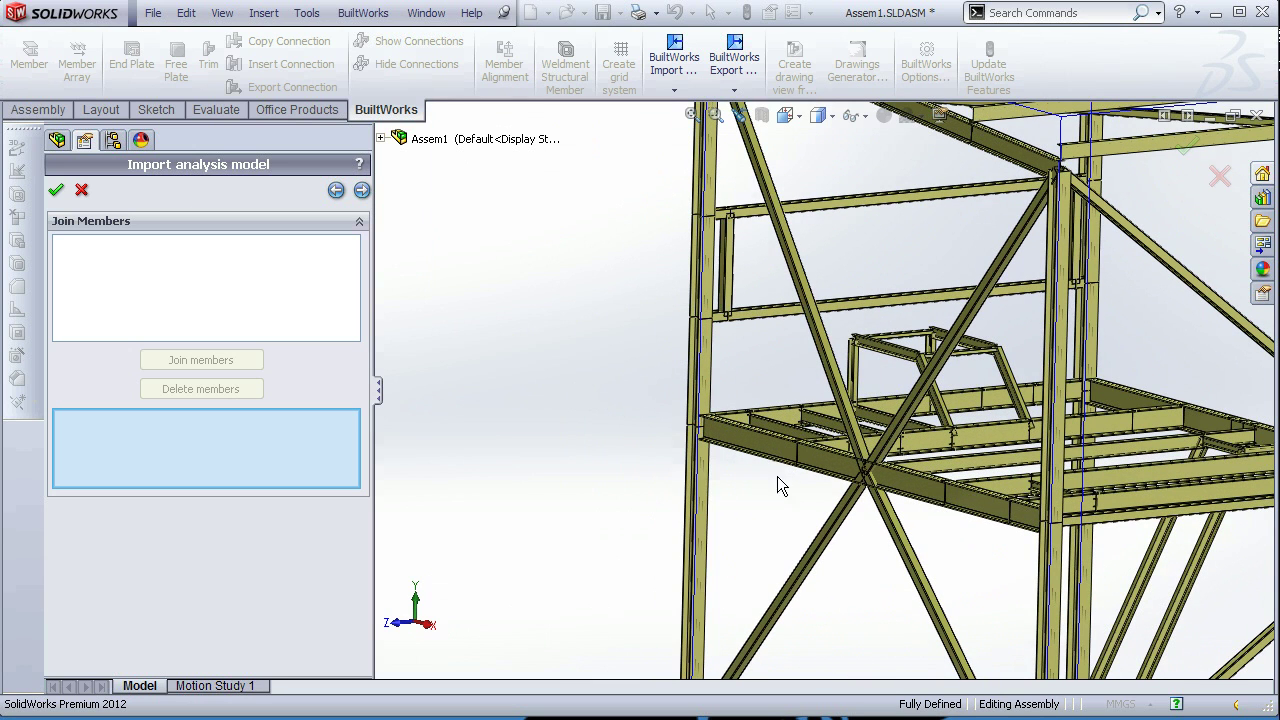
Step: Join the four left corner column segments (Solid Body 10–13) into Member1
left_click(706, 508)
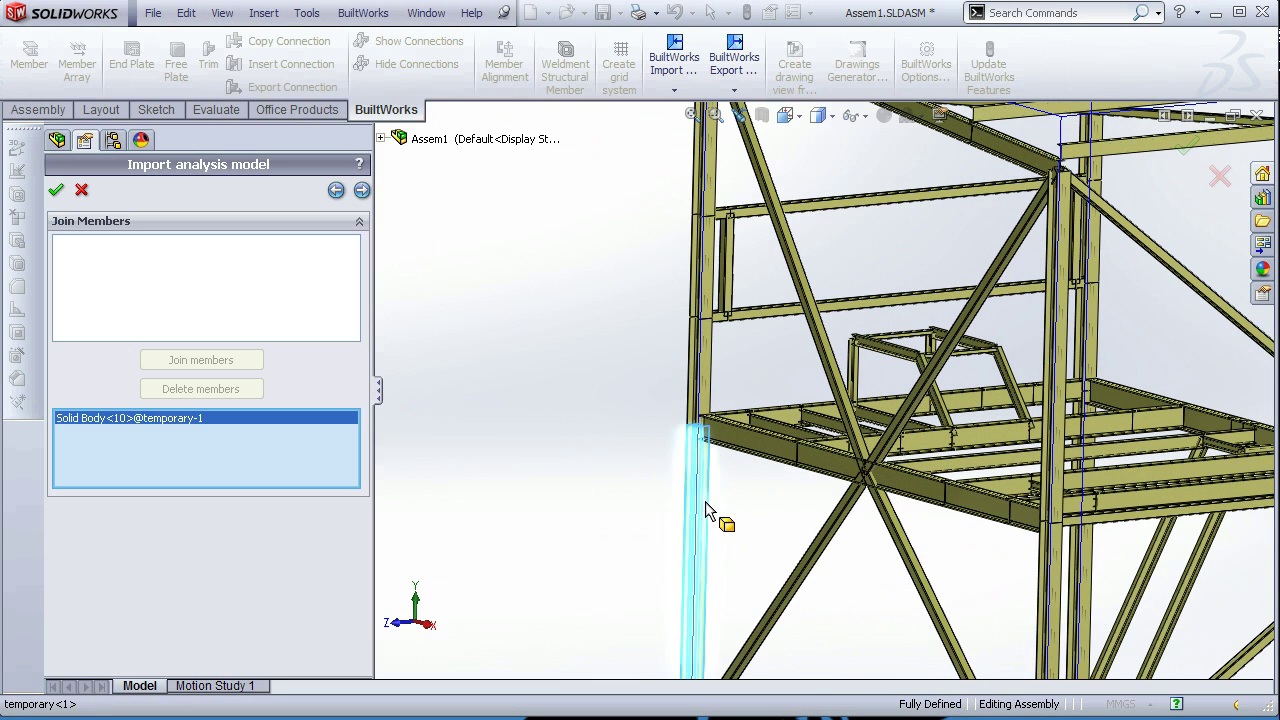
left_click(708, 369)
left_click(707, 262)
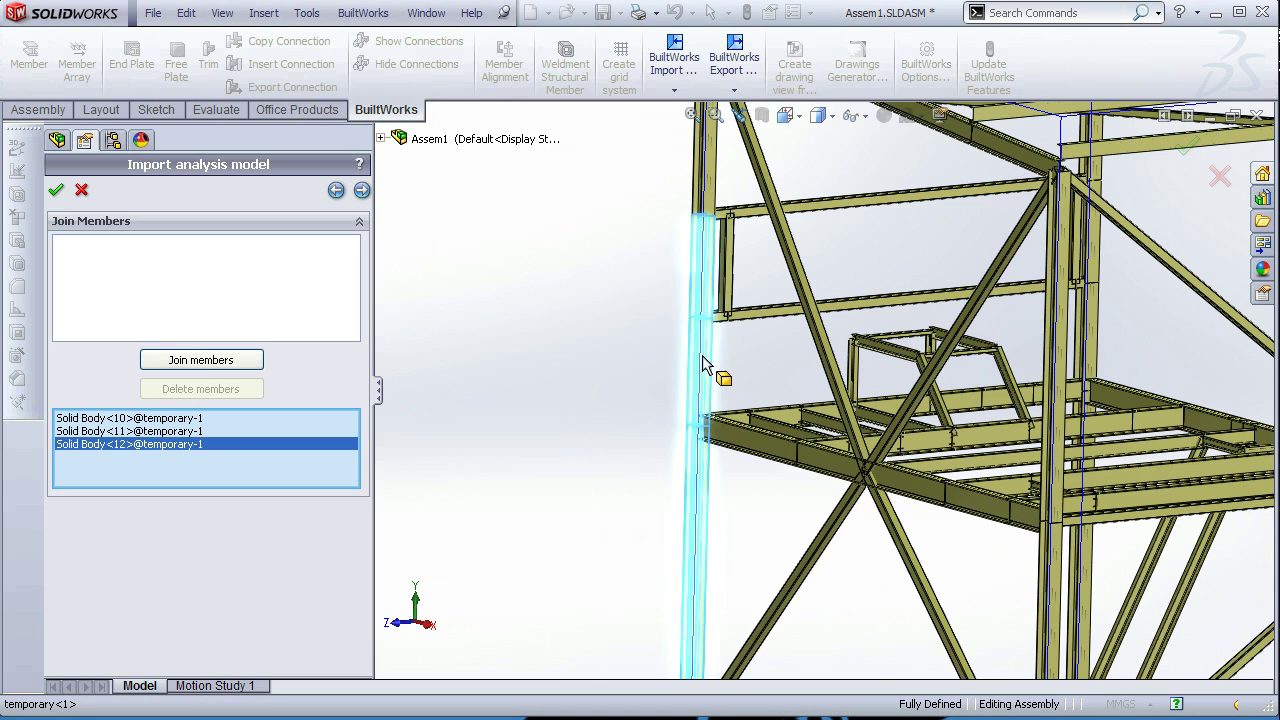
scroll(708, 300, "up", 2)
left_click(742, 235)
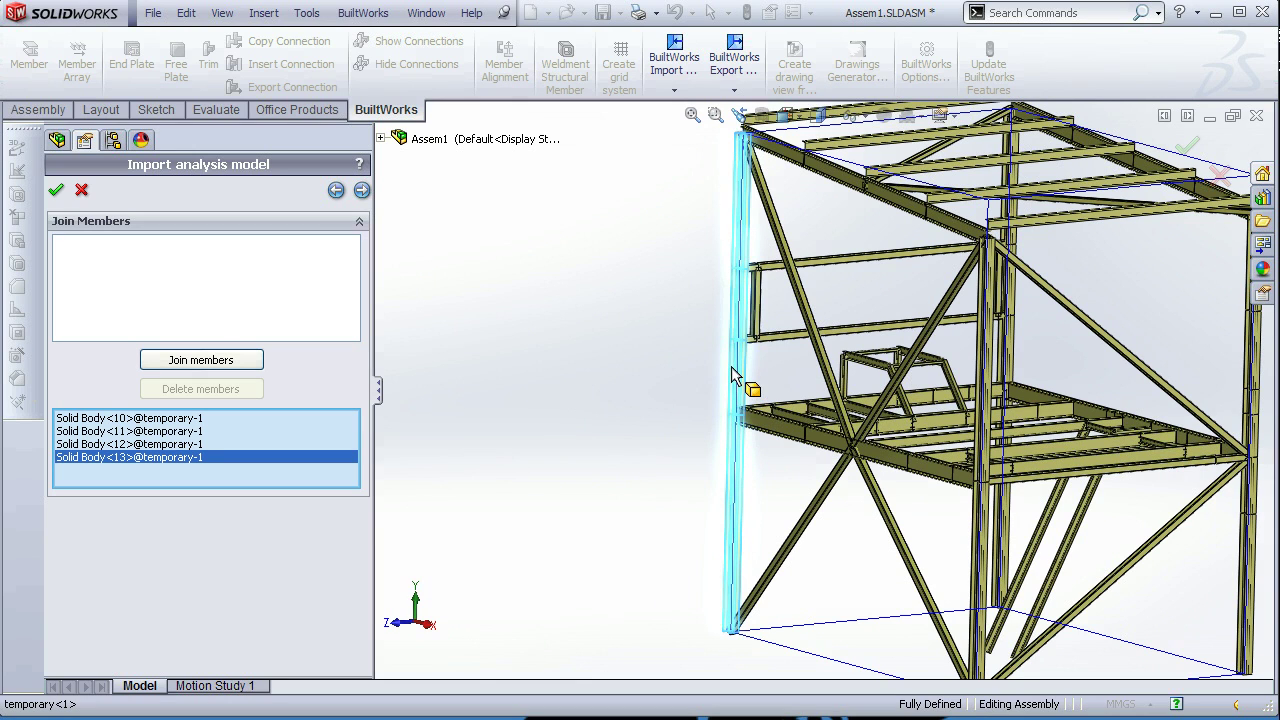
left_click(202, 360)
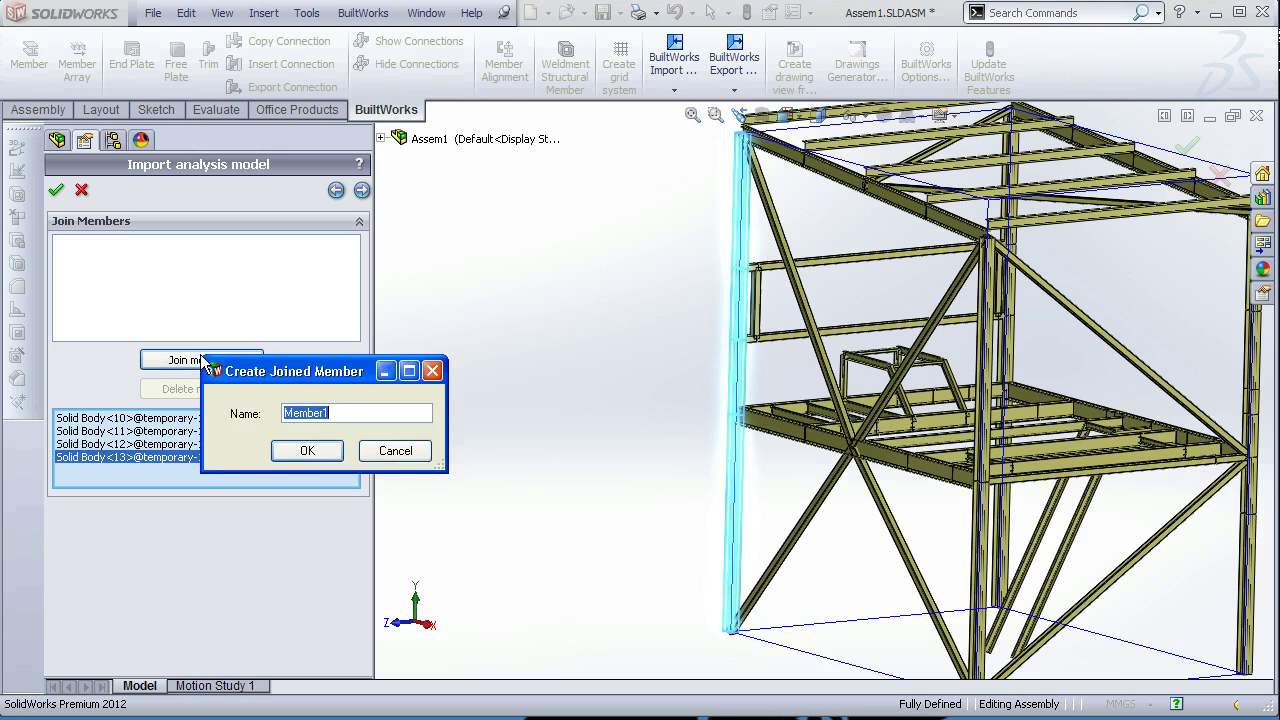
left_click(281, 450)
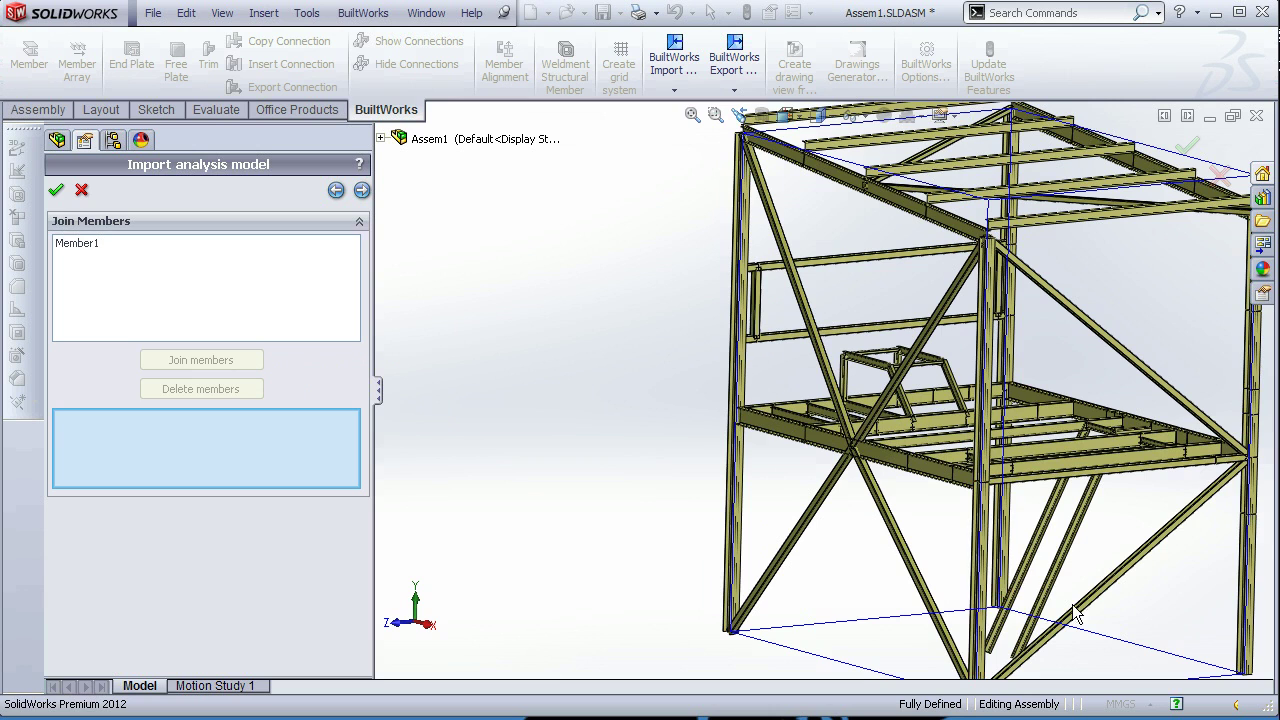
Step: Join the central column's lower and upper segments (Solid Body 14 and 15) into Member2
scroll(1069, 539, "up", 3)
scroll(1069, 481, "down", 3)
scroll(950, 440, "up", 2)
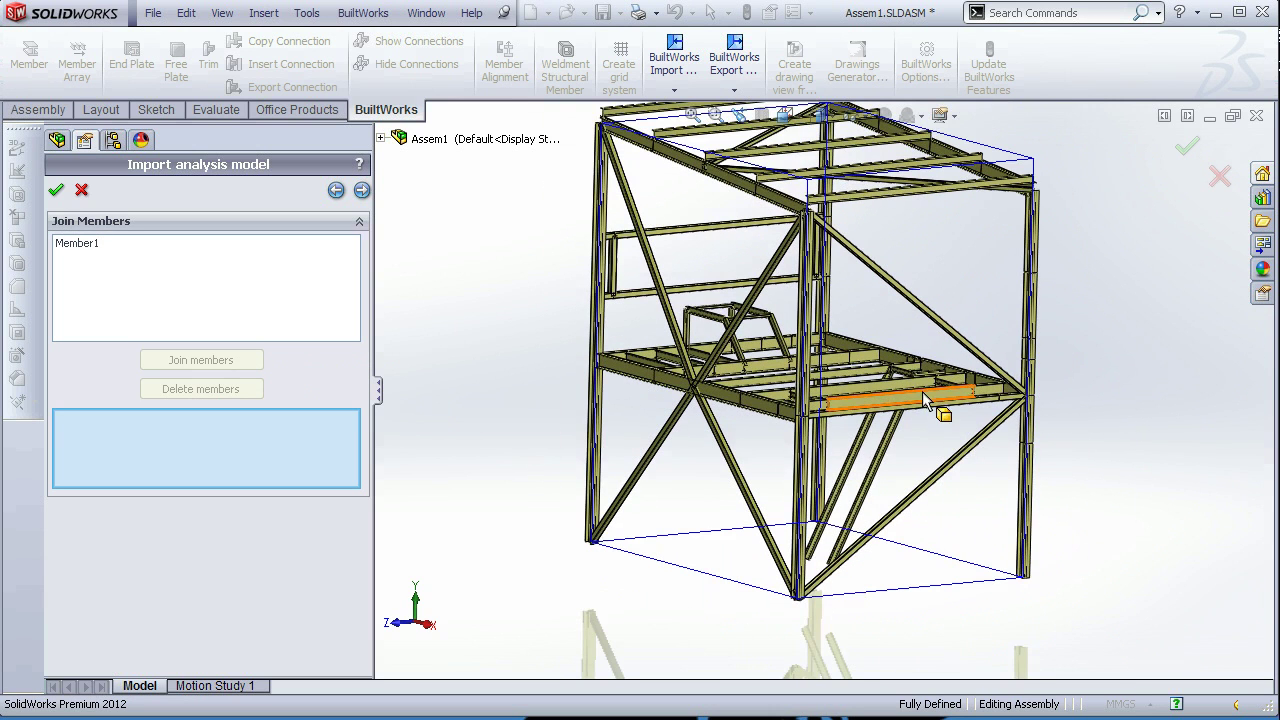
left_click(806, 490)
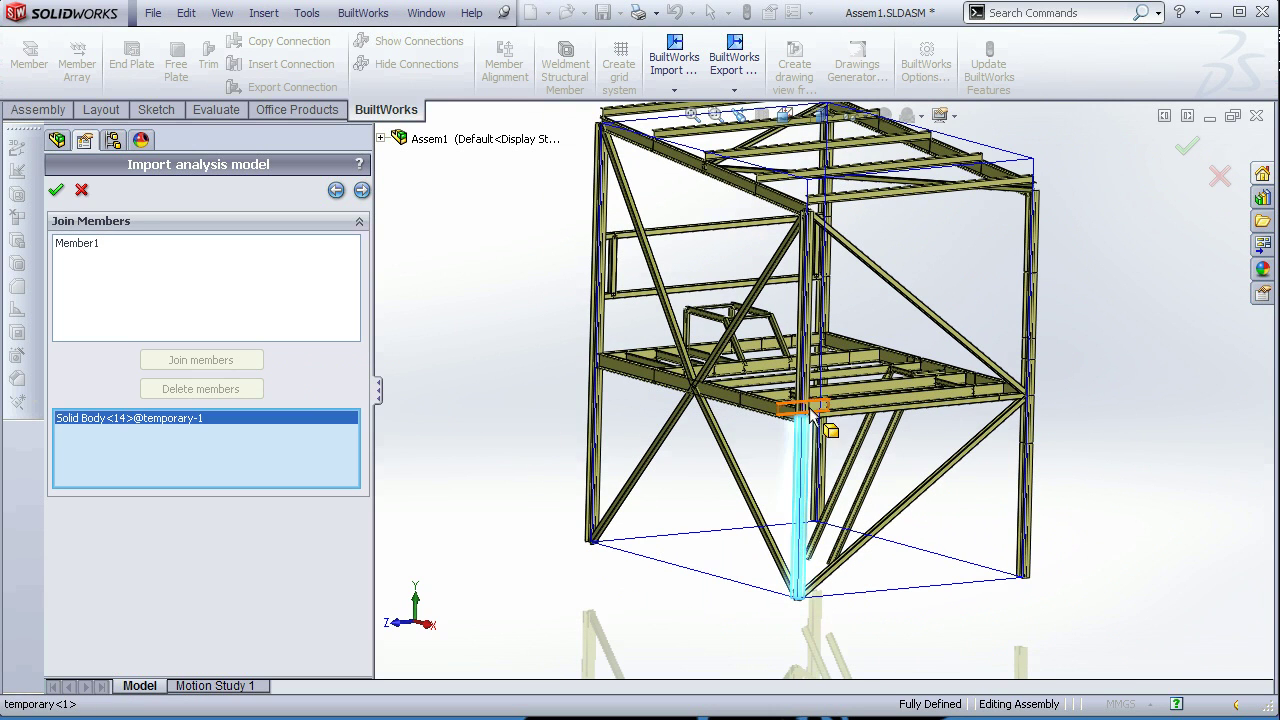
left_click(810, 398)
left_click(217, 360)
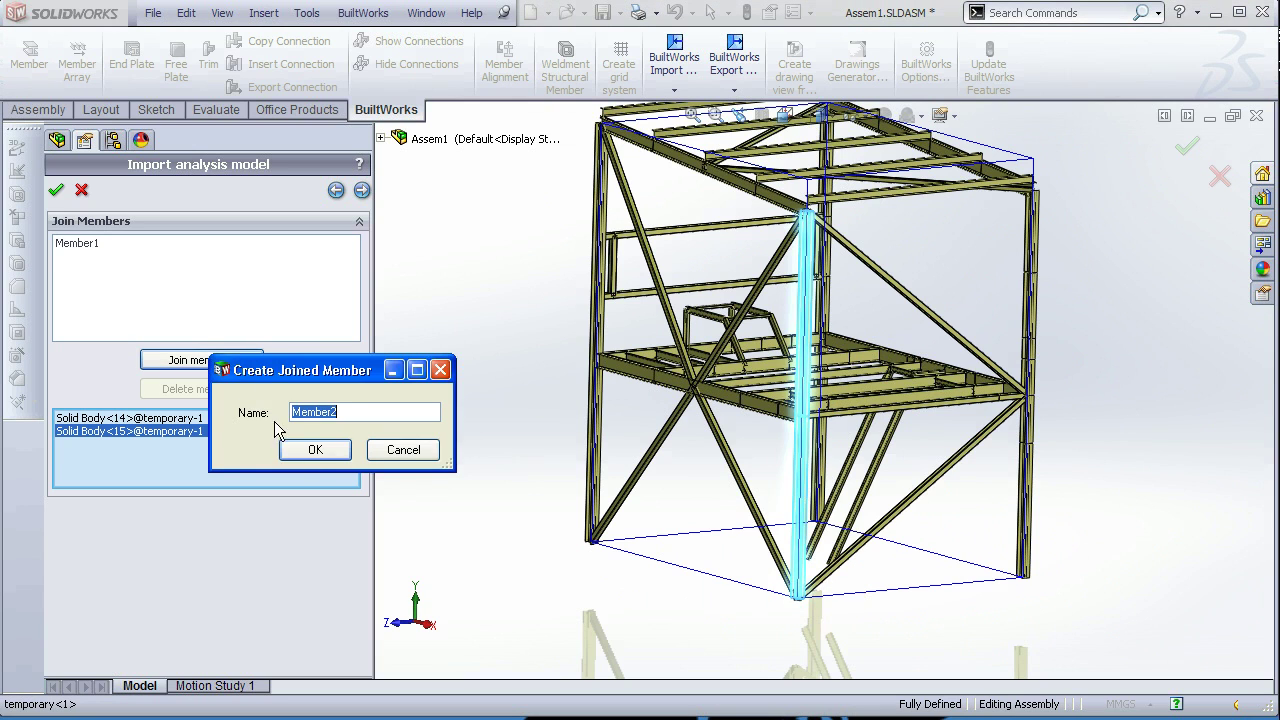
left_click(316, 452)
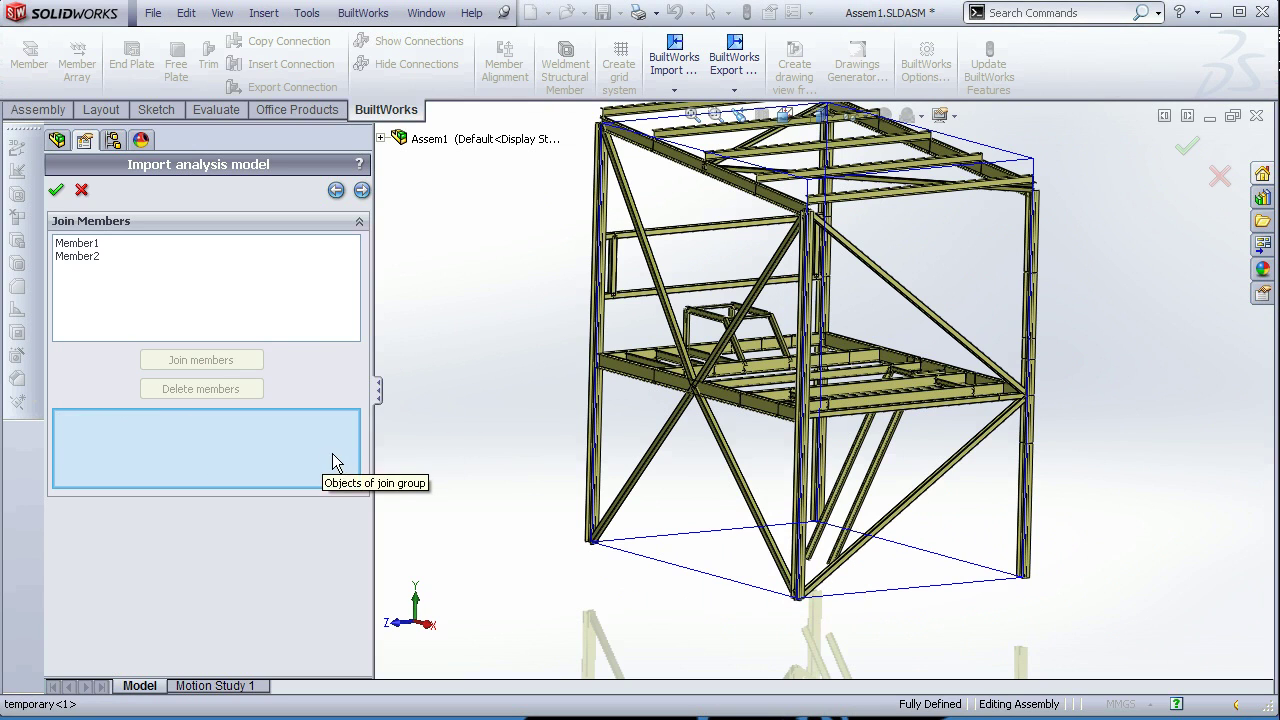
Step: Select the three lower segments of the right-hand corner column
left_click(1028, 497)
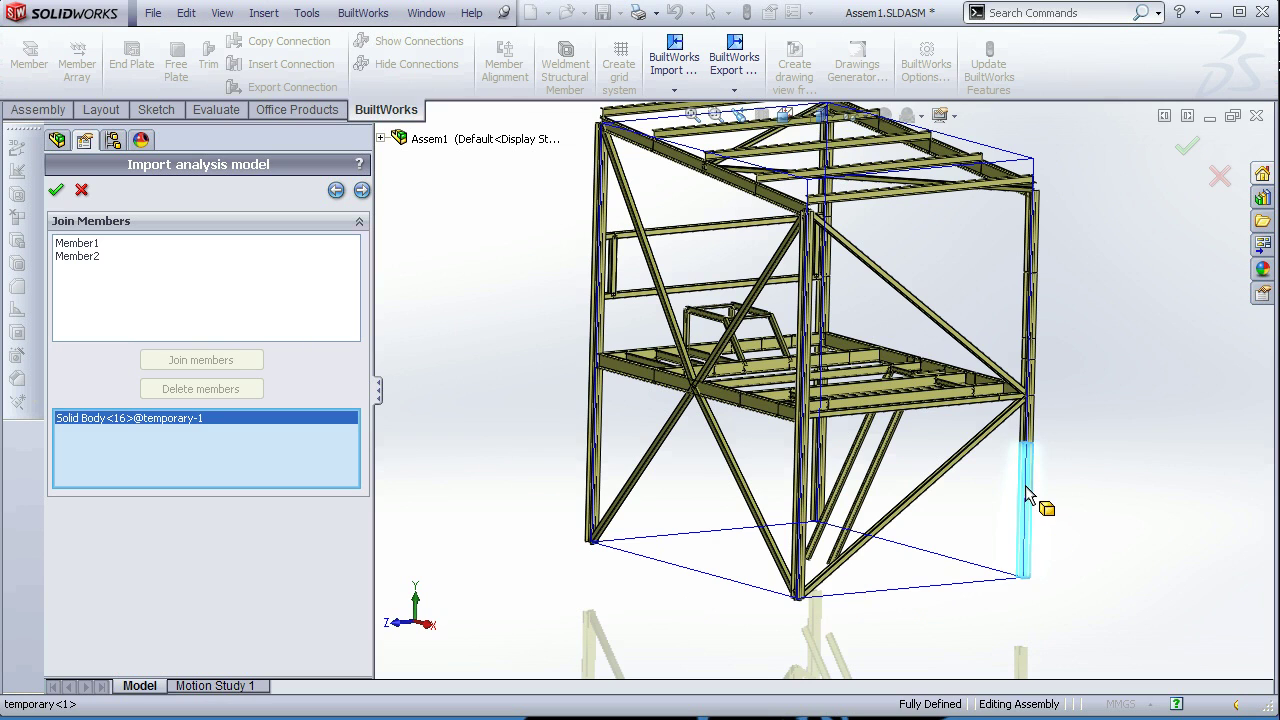
left_click(1027, 425)
left_click(1027, 382)
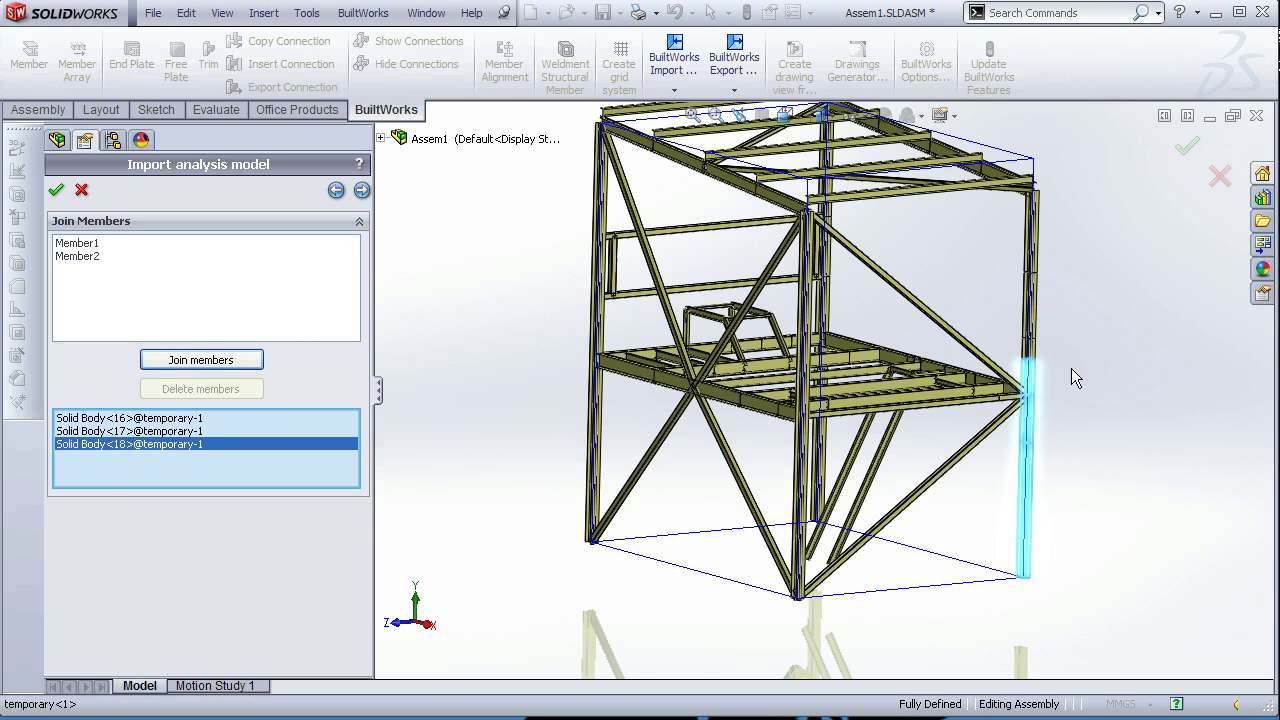
scroll(990, 374, "down", 5)
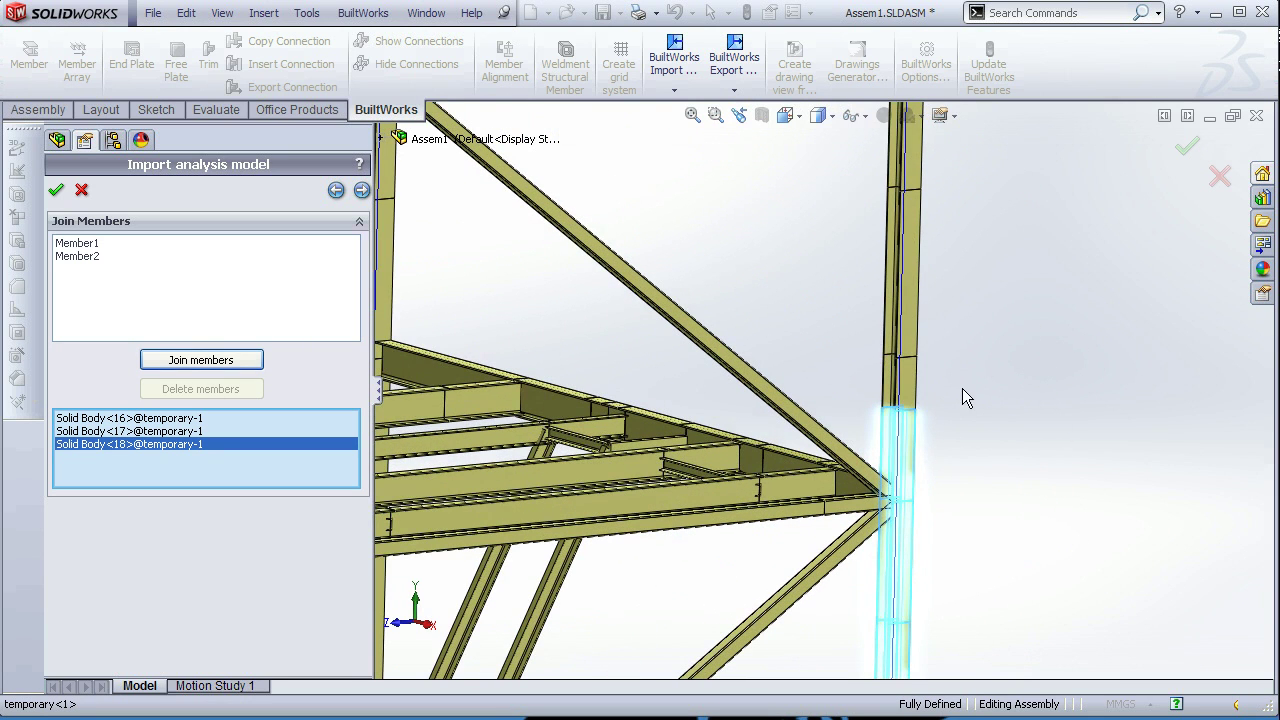
scroll(915, 425, "up", 2)
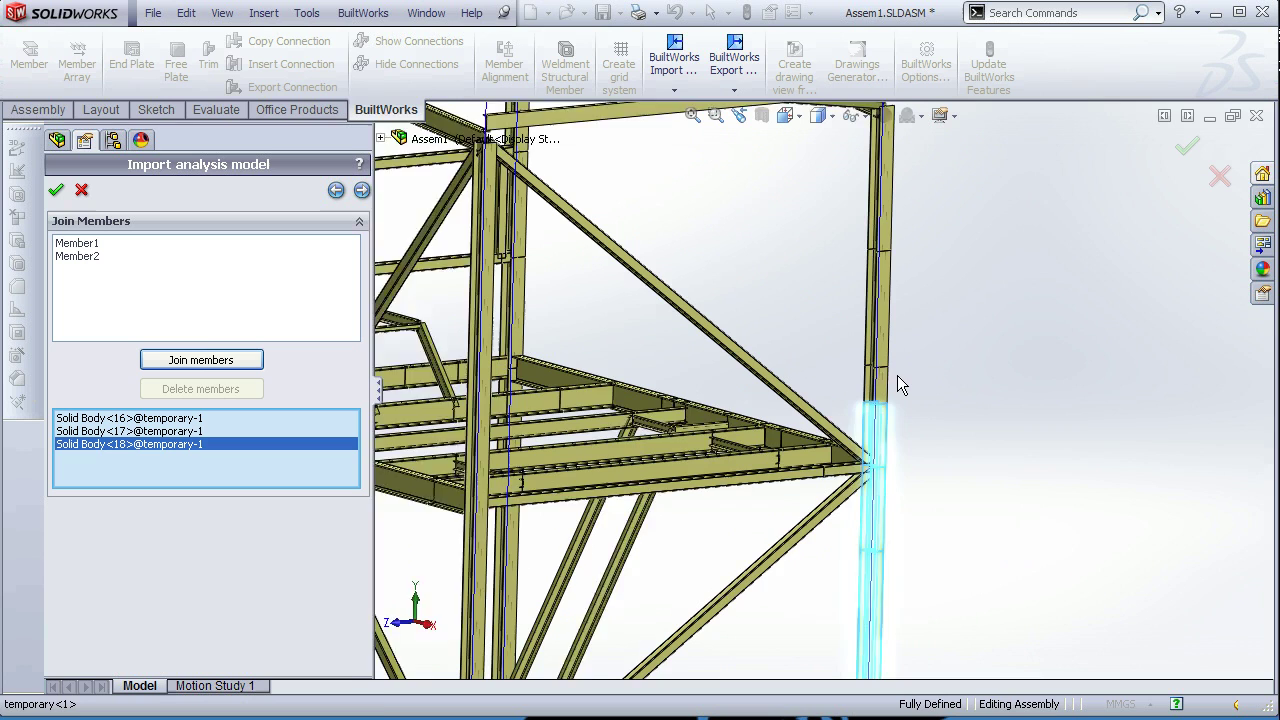
scroll(897, 375, "down", 1)
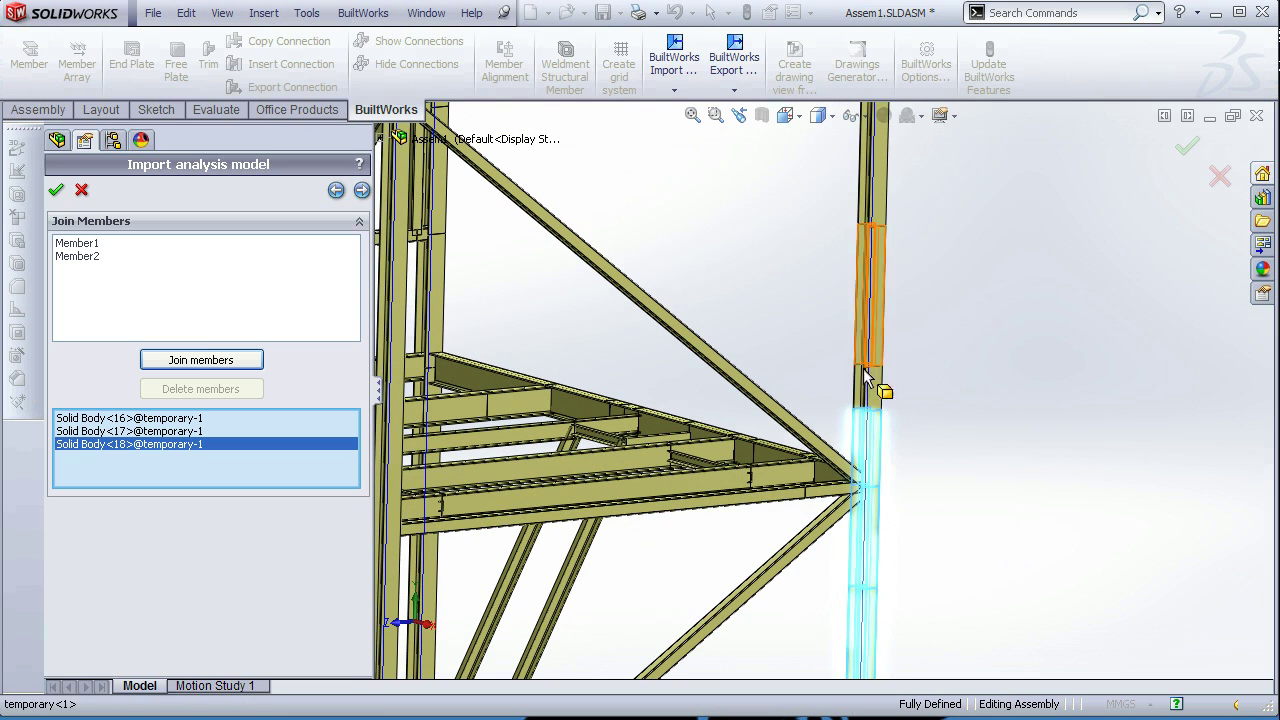
left_click(876, 305)
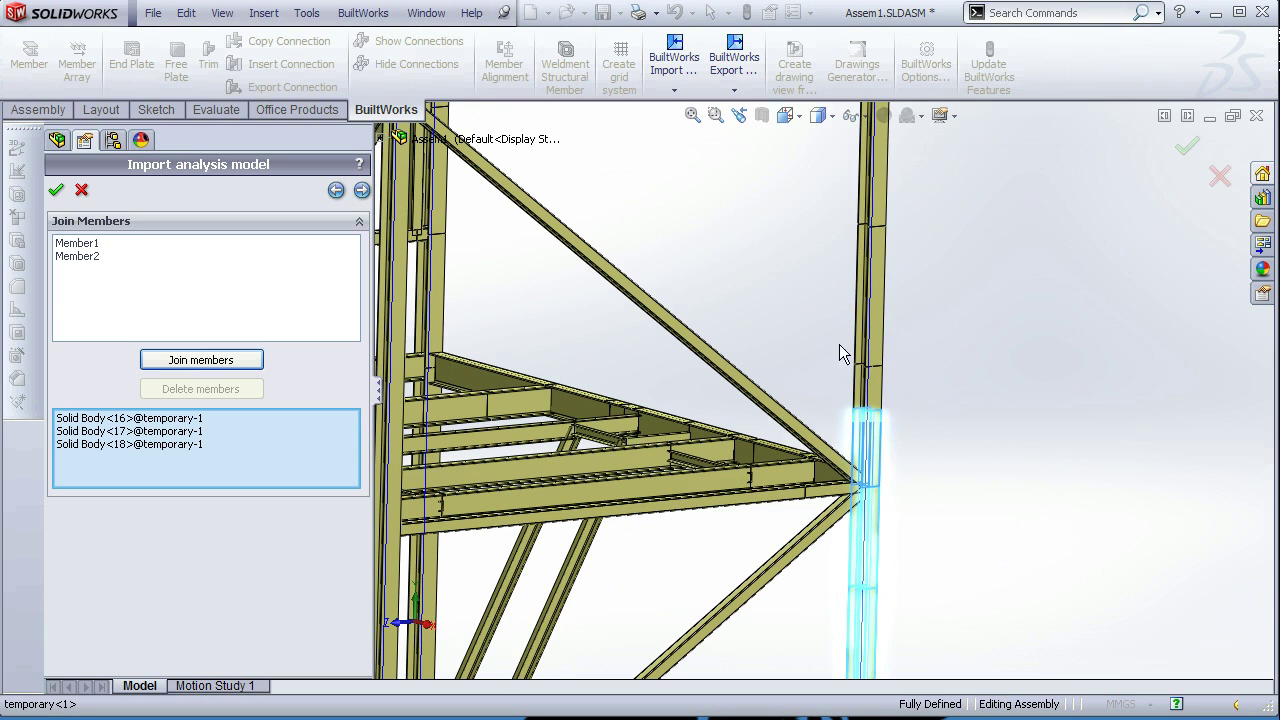
Step: Add the upper right-column segments up to the top and join them all as Member3
middle_click_drag(903, 372, 939, 386)
left_click(862, 384)
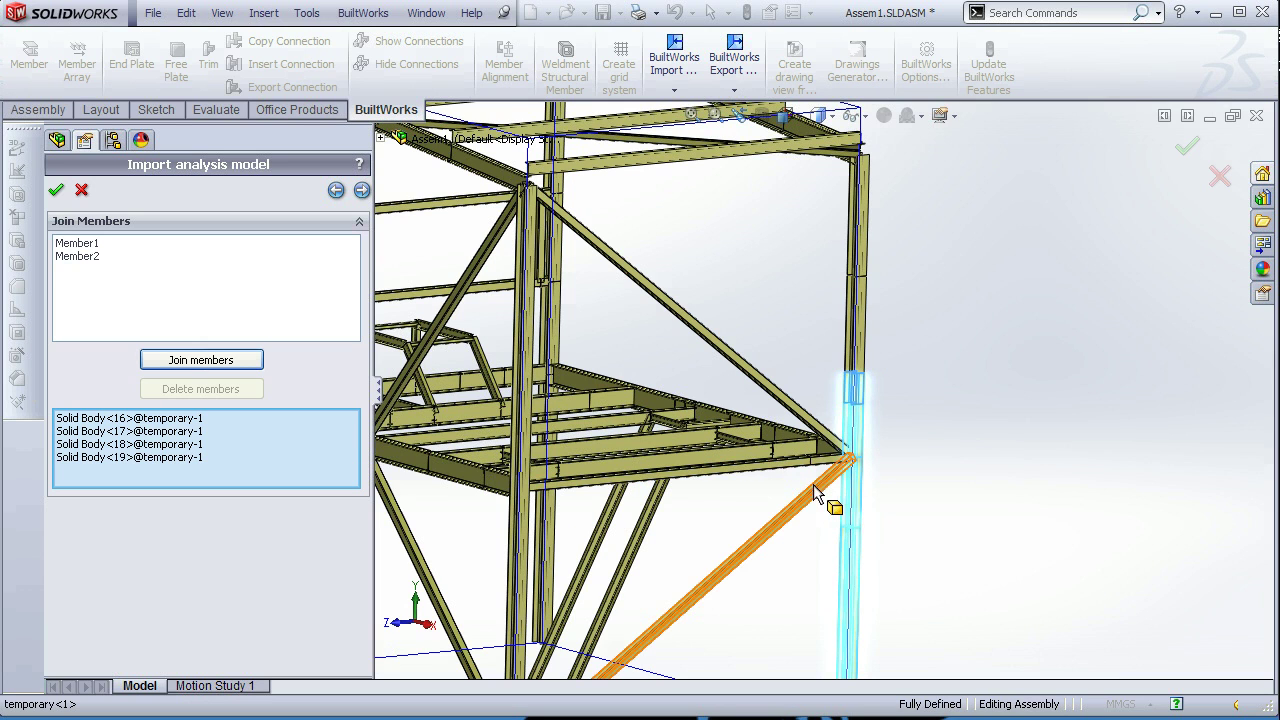
left_click(865, 336)
left_click(852, 237)
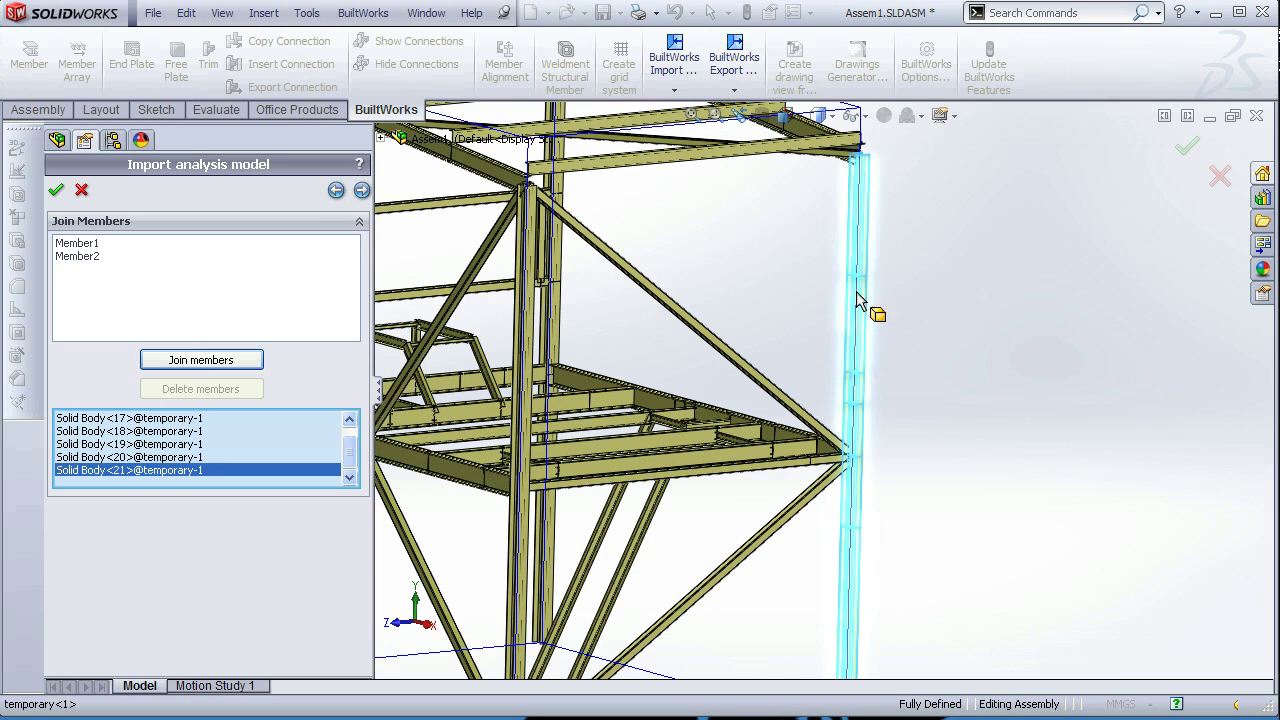
middle_click_drag(866, 296, 914, 577)
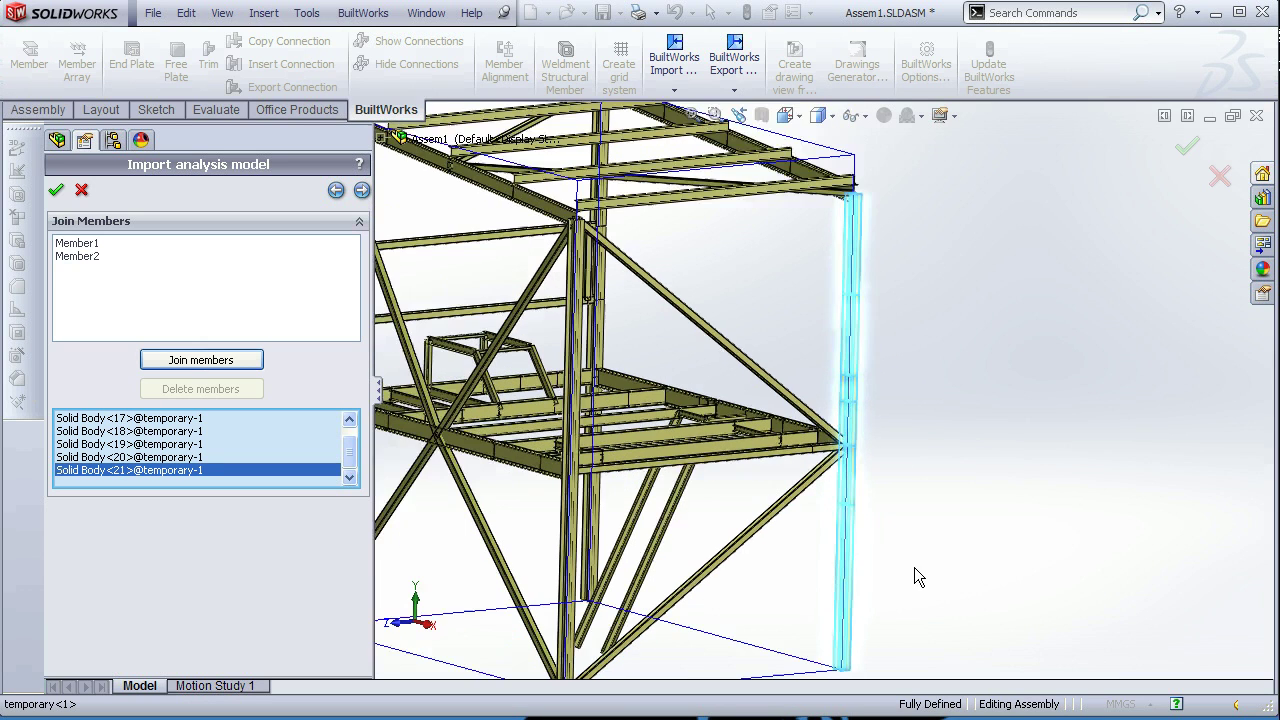
left_click(171, 367)
left_click(266, 465)
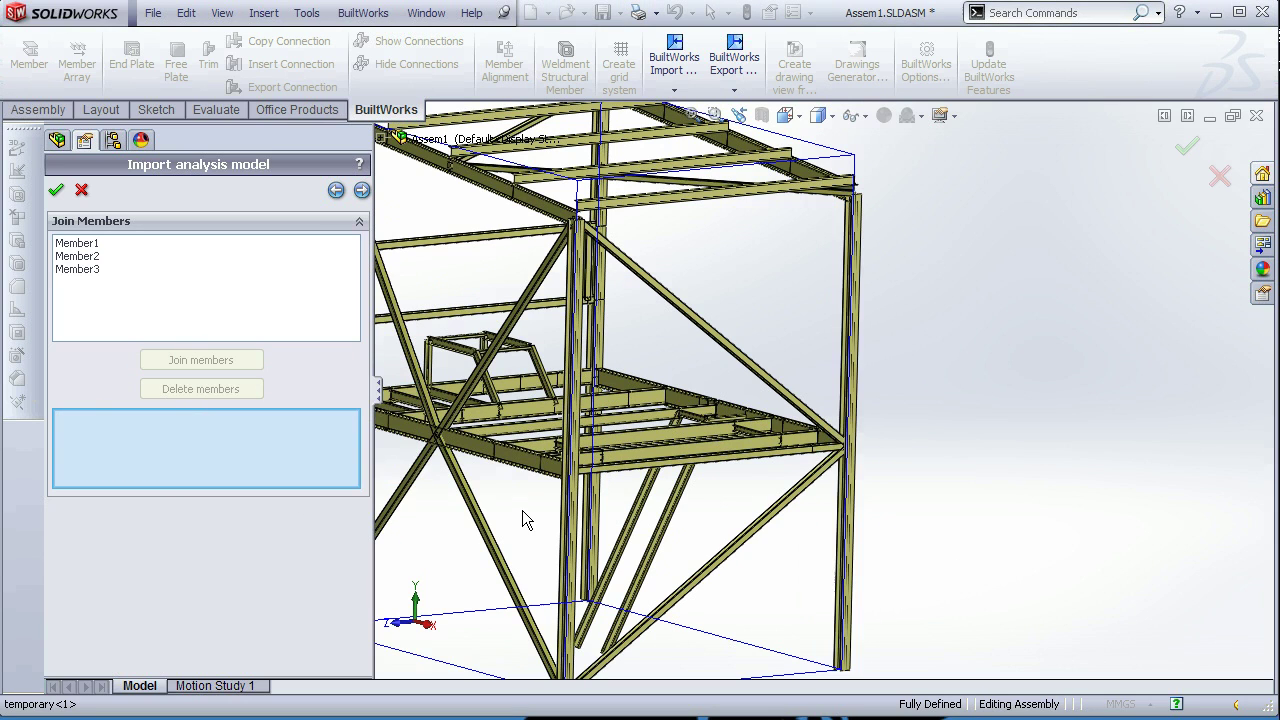
Step: Join the five deck edge beam segments into Member4
middle_click_drag(808, 466, 720, 477)
scroll(650, 540, "down", 3)
scroll(648, 500, "up", 5)
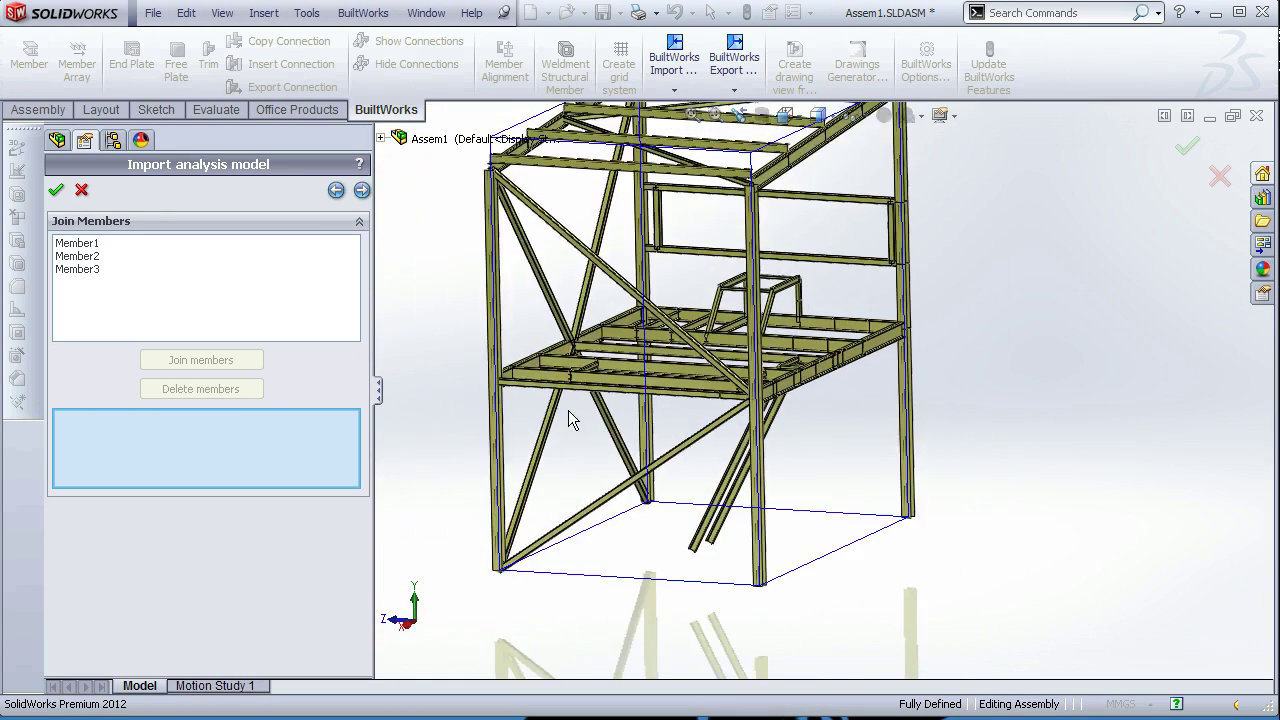
middle_click_drag(505, 430, 645, 430, "ctrl")
scroll(645, 430, "down", 3)
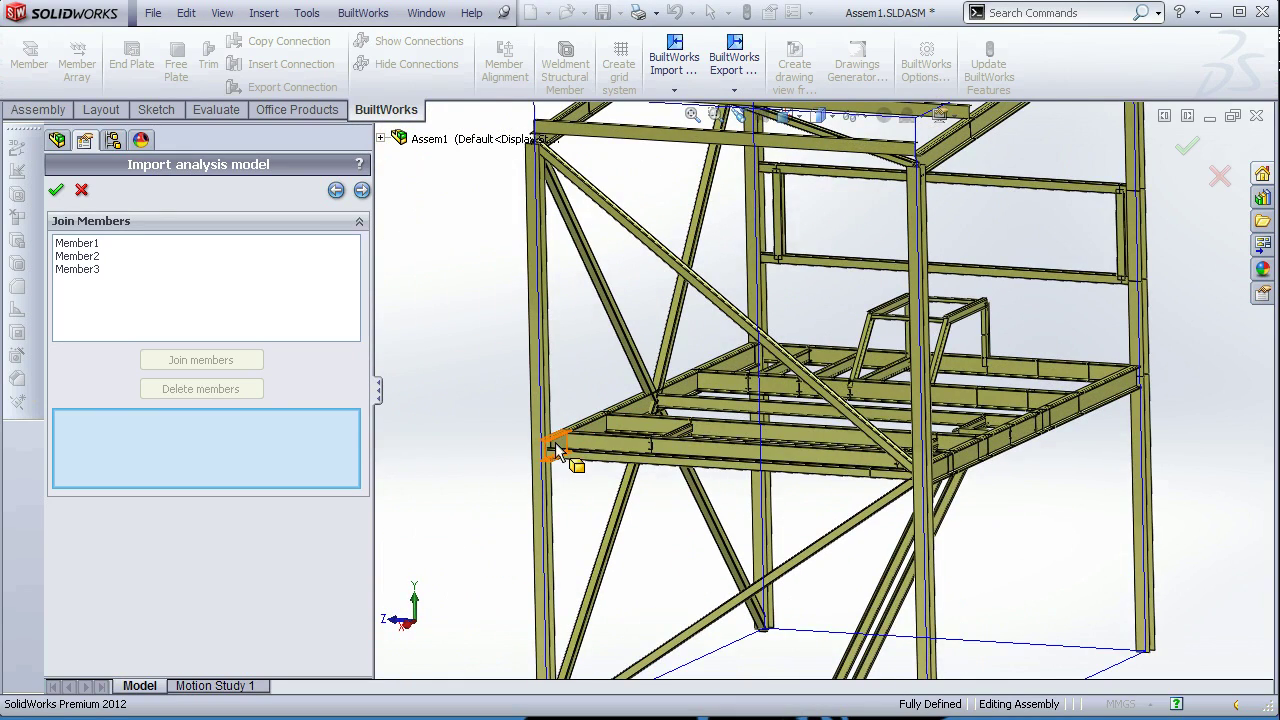
left_click(560, 444)
left_click(620, 425)
left_click(690, 398)
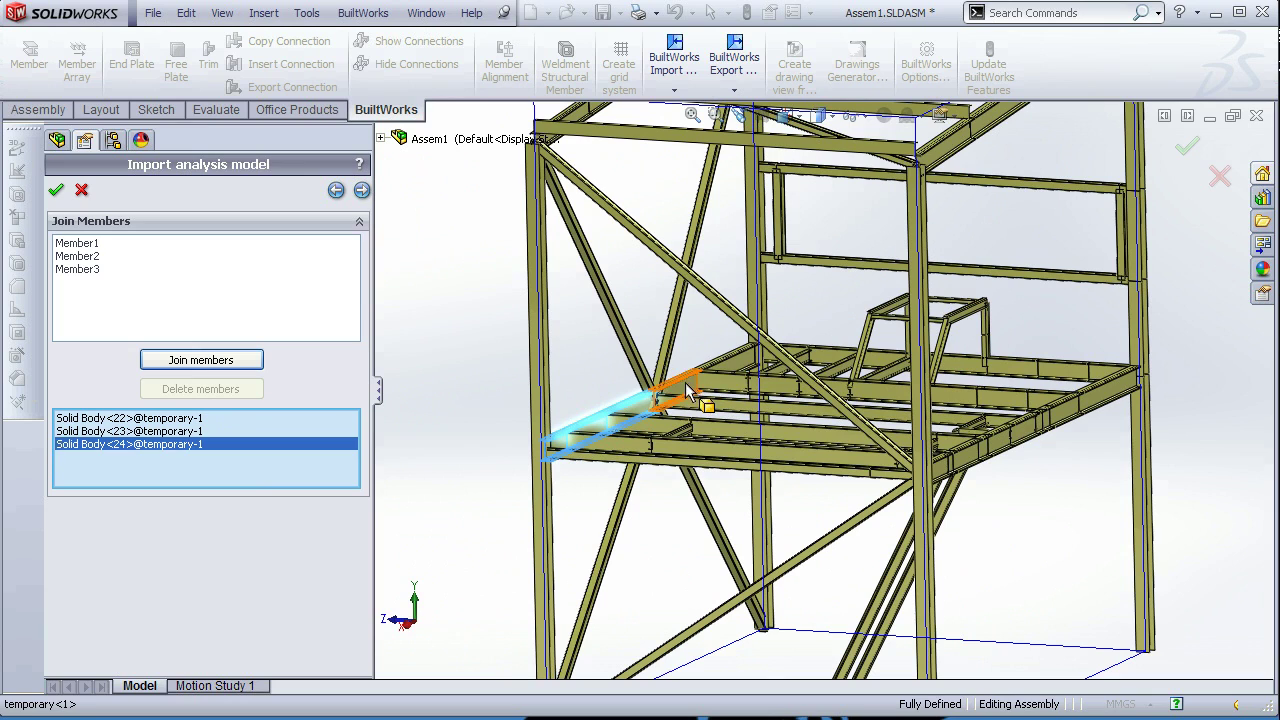
left_click(715, 382)
left_click(745, 364)
left_click(201, 360)
left_click(406, 451)
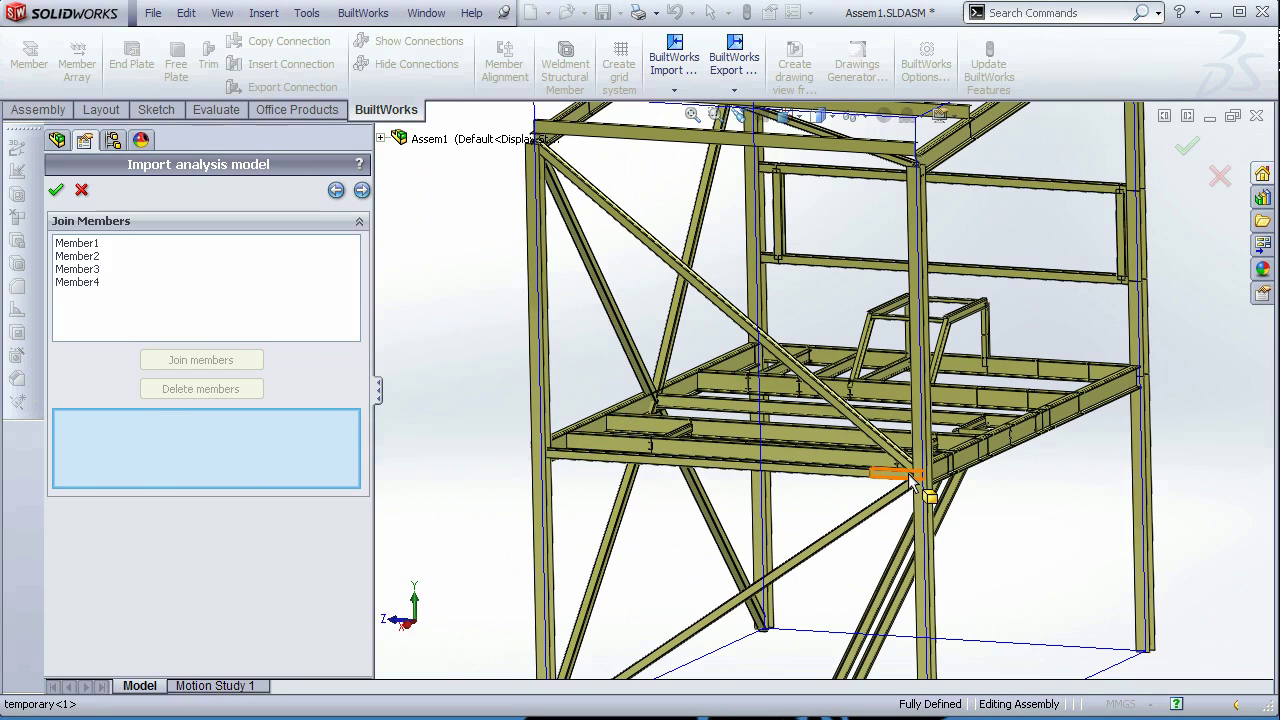
Step: Join the six platform beam segments into Member5
left_click(925, 466)
scroll(1000, 450, "down", 3)
left_click(925, 450)
left_click(1040, 410)
left_click(1120, 392)
scroll(1000, 420, "up", 5)
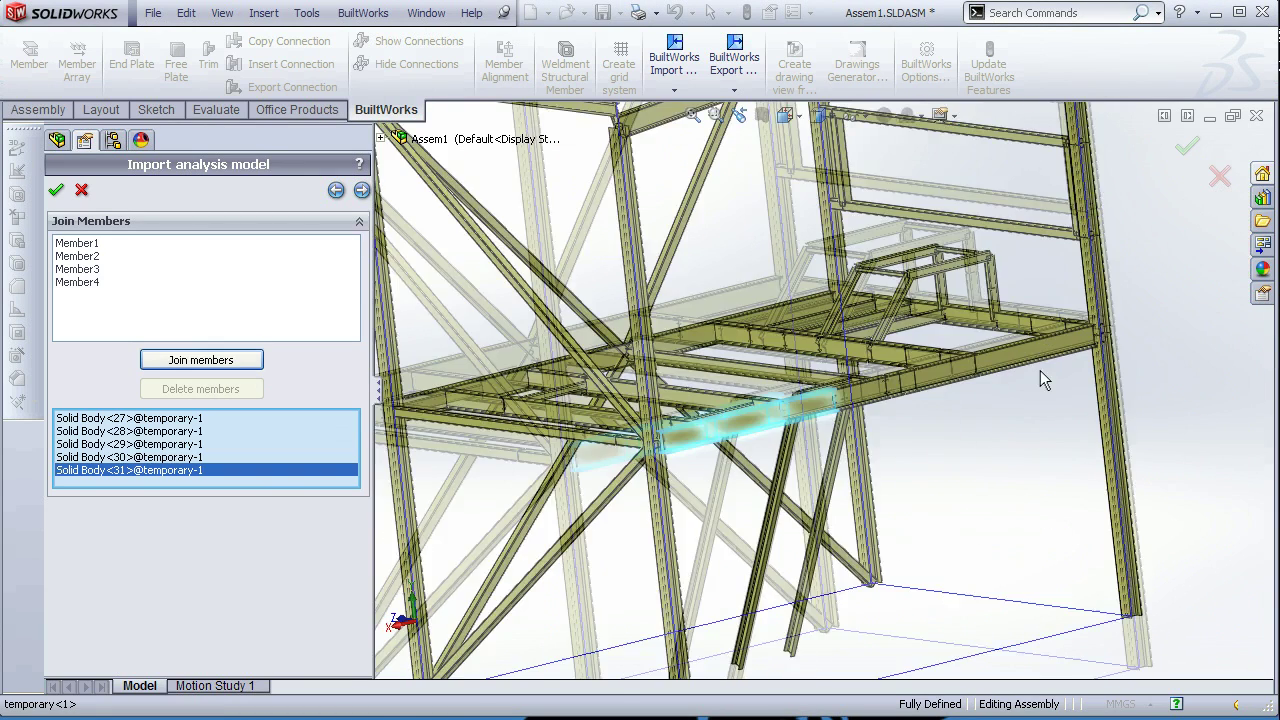
left_click(850, 400)
left_click(912, 390)
left_click(224, 362)
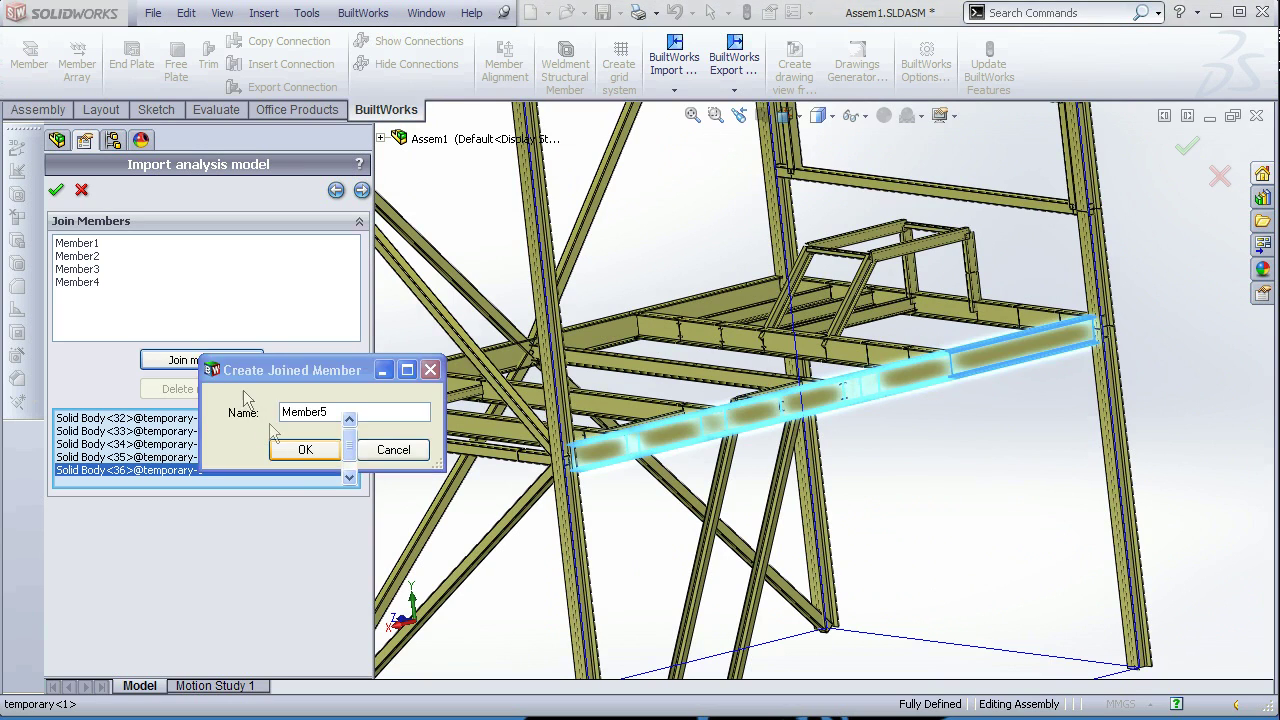
key("Return")
Step: Join the six upper platform edge beam segments into Member6
scroll(517, 537, "up", 4)
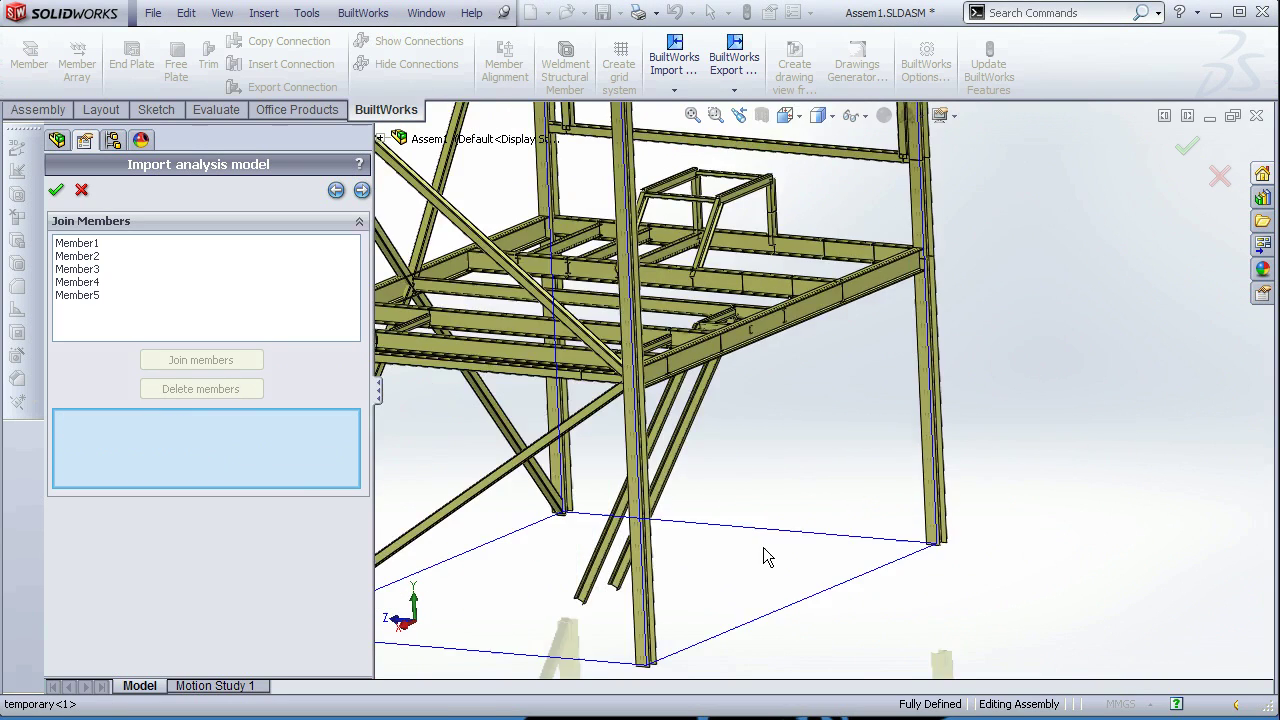
scroll(620, 290, "down", 4)
left_click(545, 280)
left_click(700, 290)
left_click(809, 292)
left_click(889, 321)
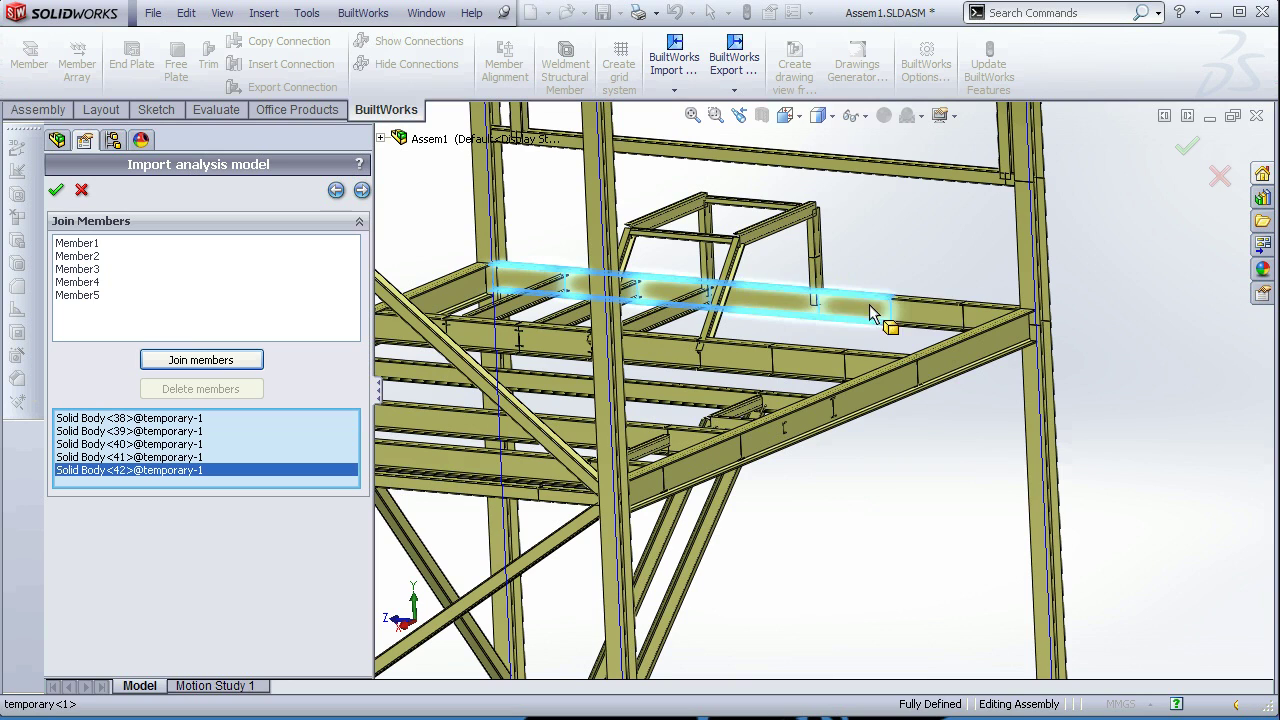
left_click(968, 330)
left_click(945, 332)
left_click(245, 360)
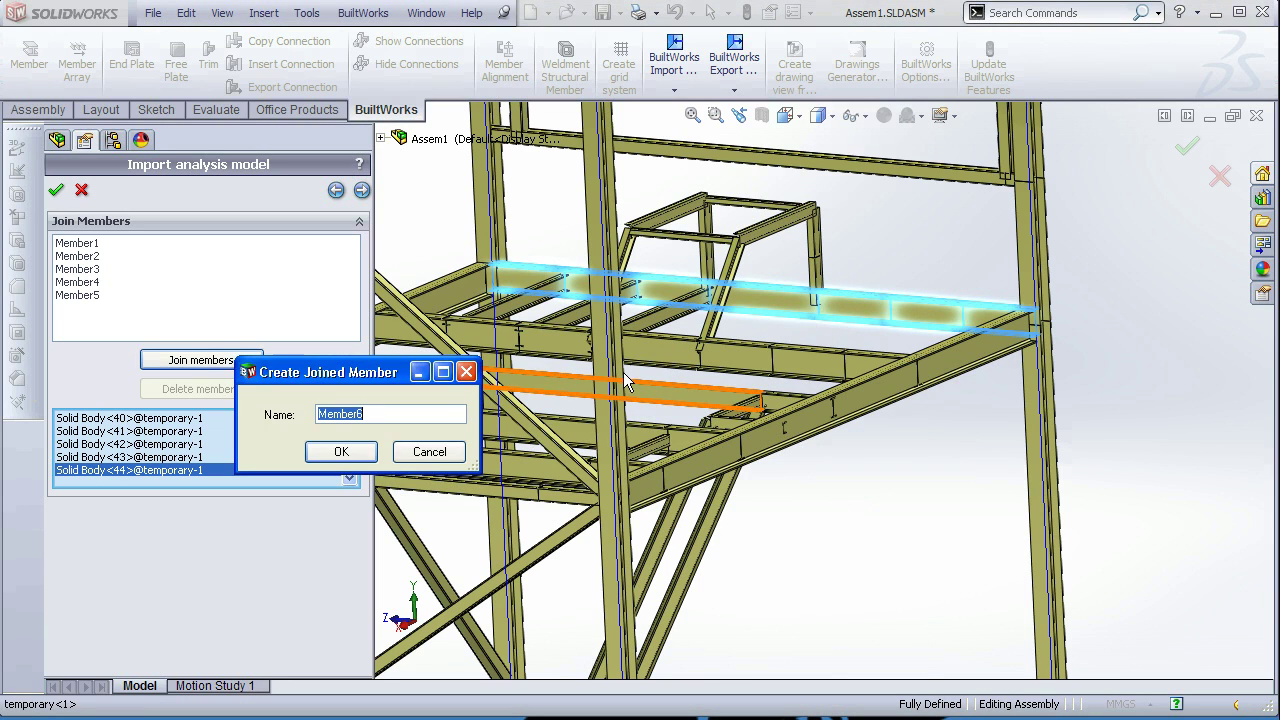
left_click(341, 451)
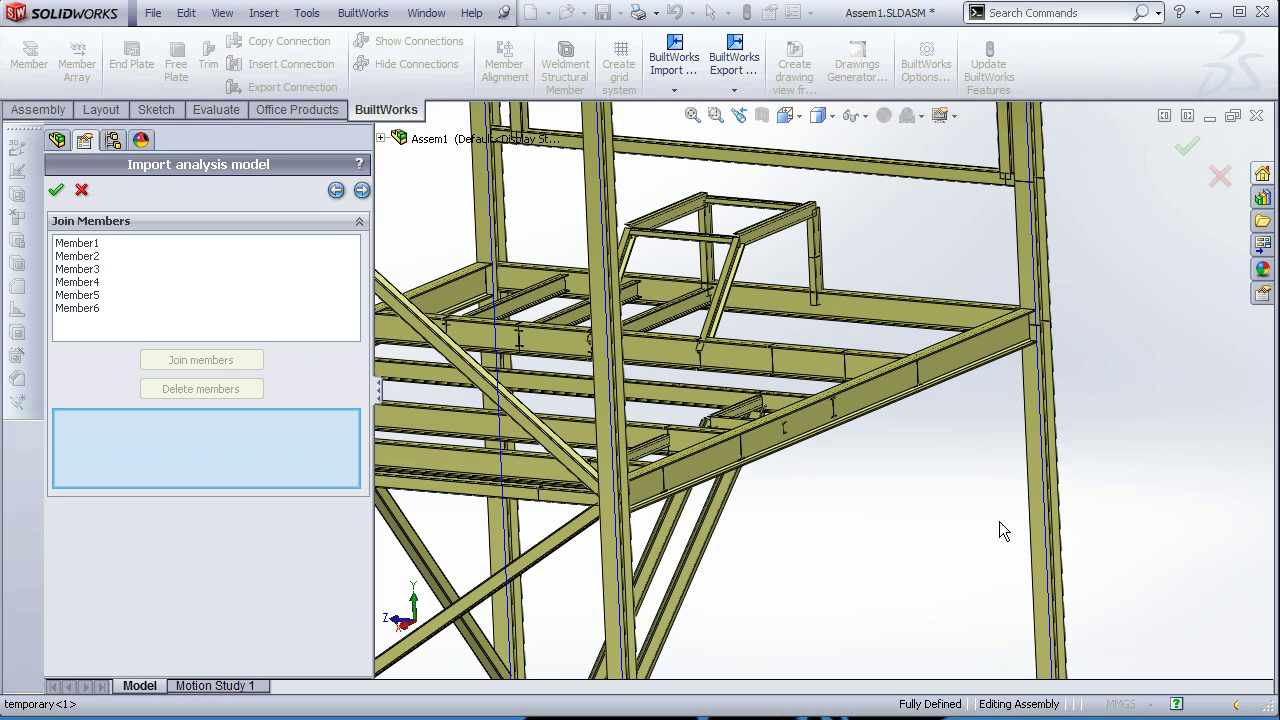
Step: Join the deck beam and long floor beam segments into Member7
key("f")
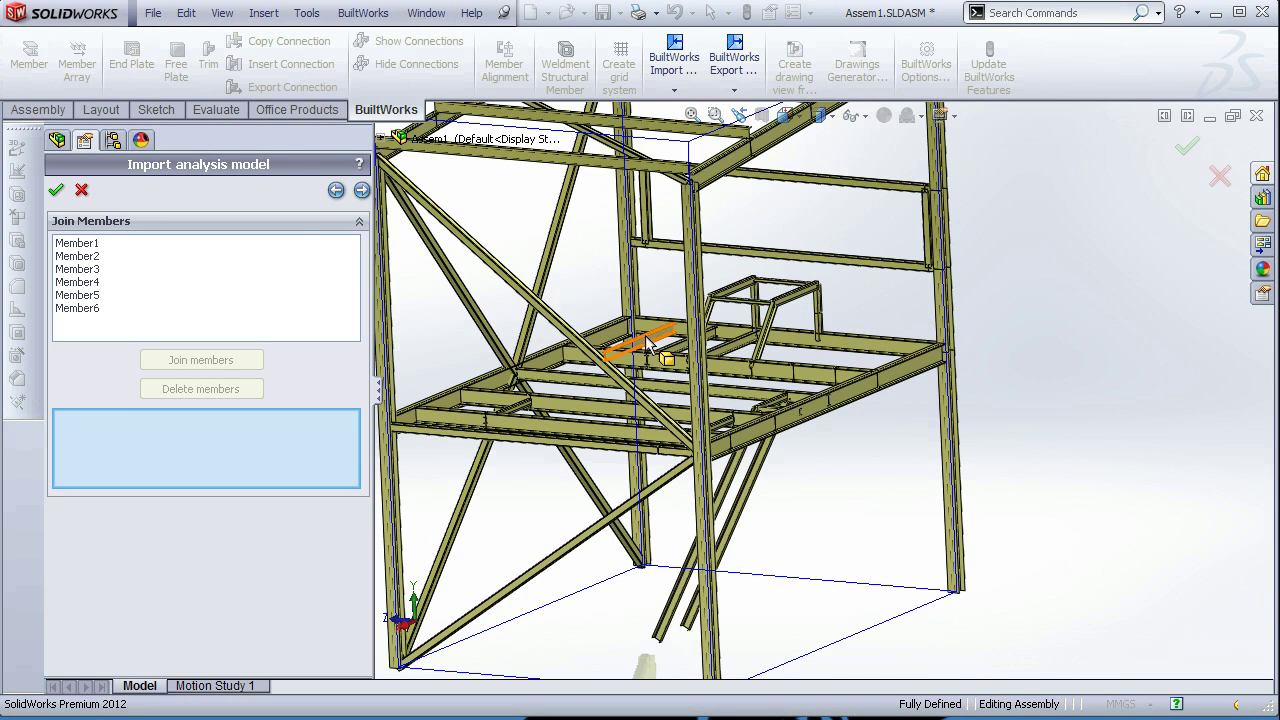
scroll(597, 362, "down", 5)
left_click(612, 366)
left_click(696, 373)
left_click(765, 380)
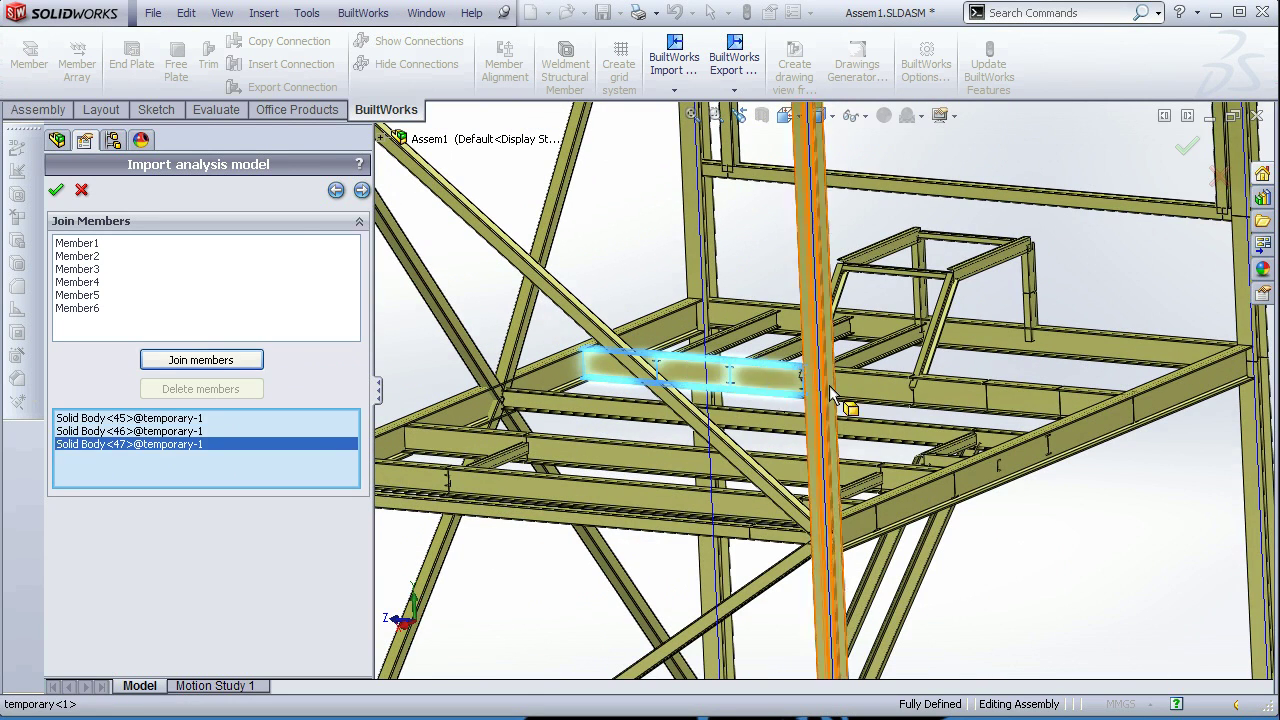
left_click(862, 388)
left_click(959, 398)
left_click(1019, 400)
left_click(1080, 398)
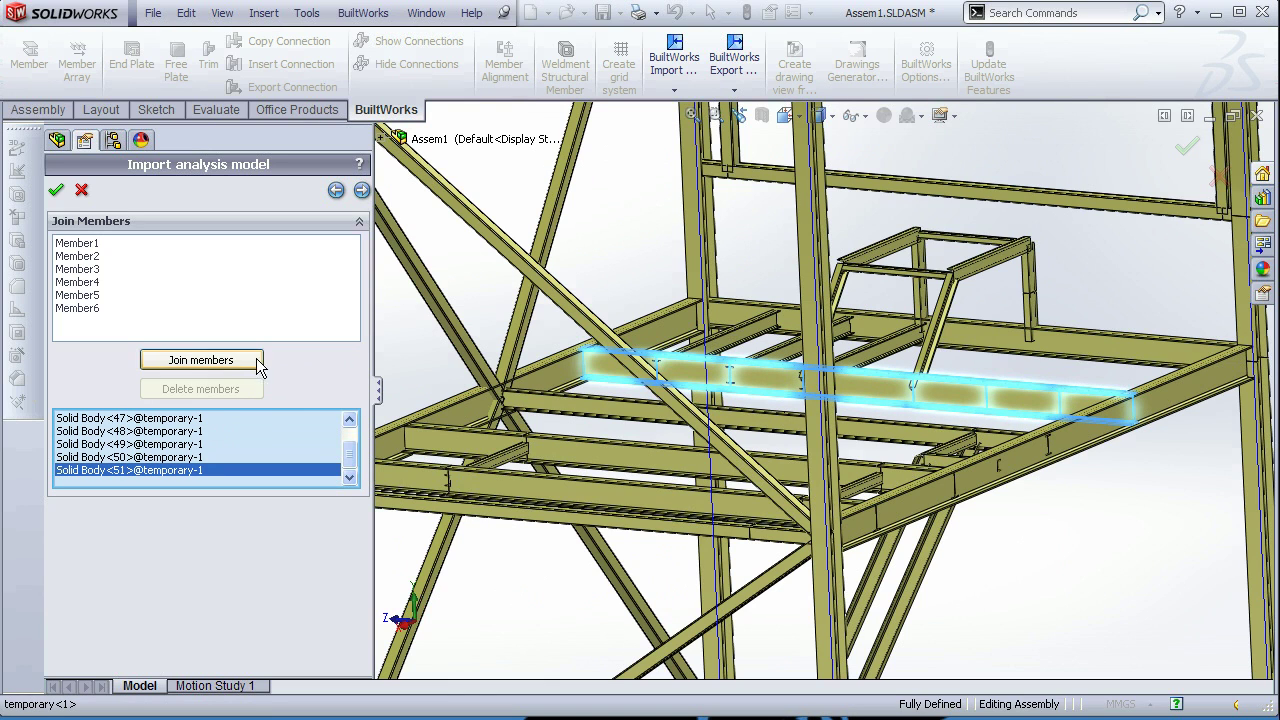
left_click(221, 358)
left_click(318, 456)
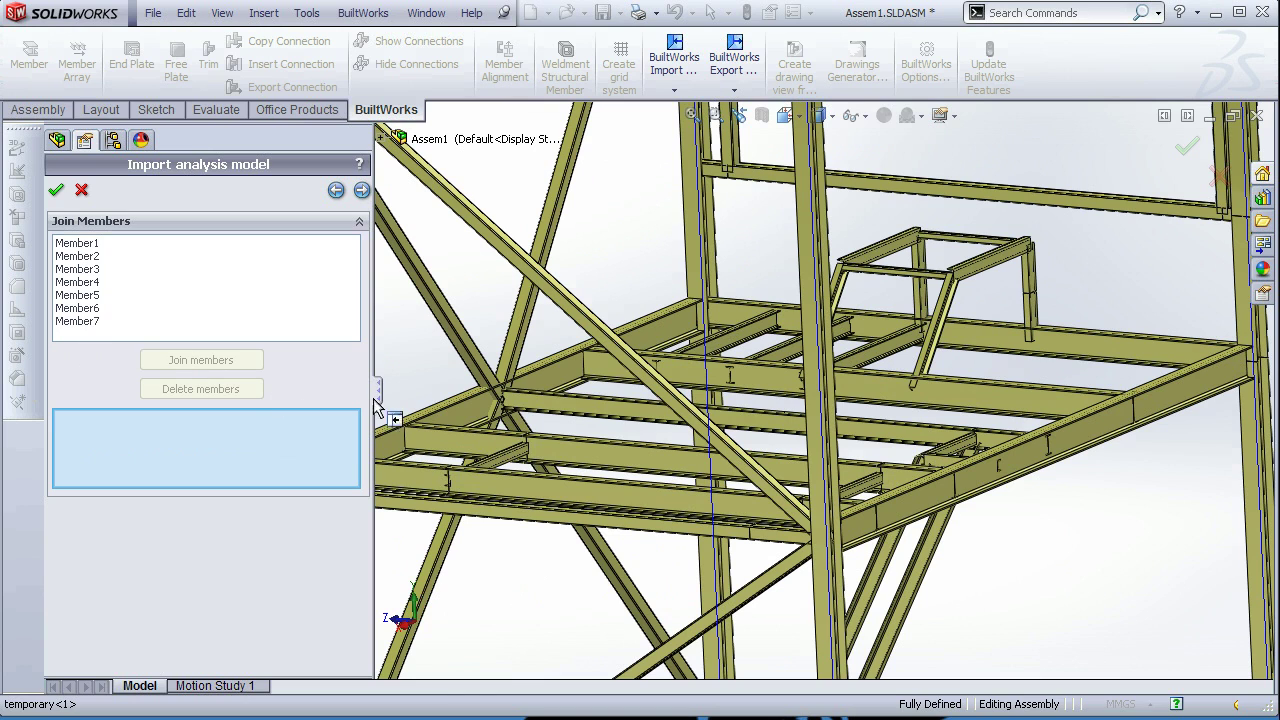
Step: Join the two segments of the next floor beam into Member8
left_click(600, 410)
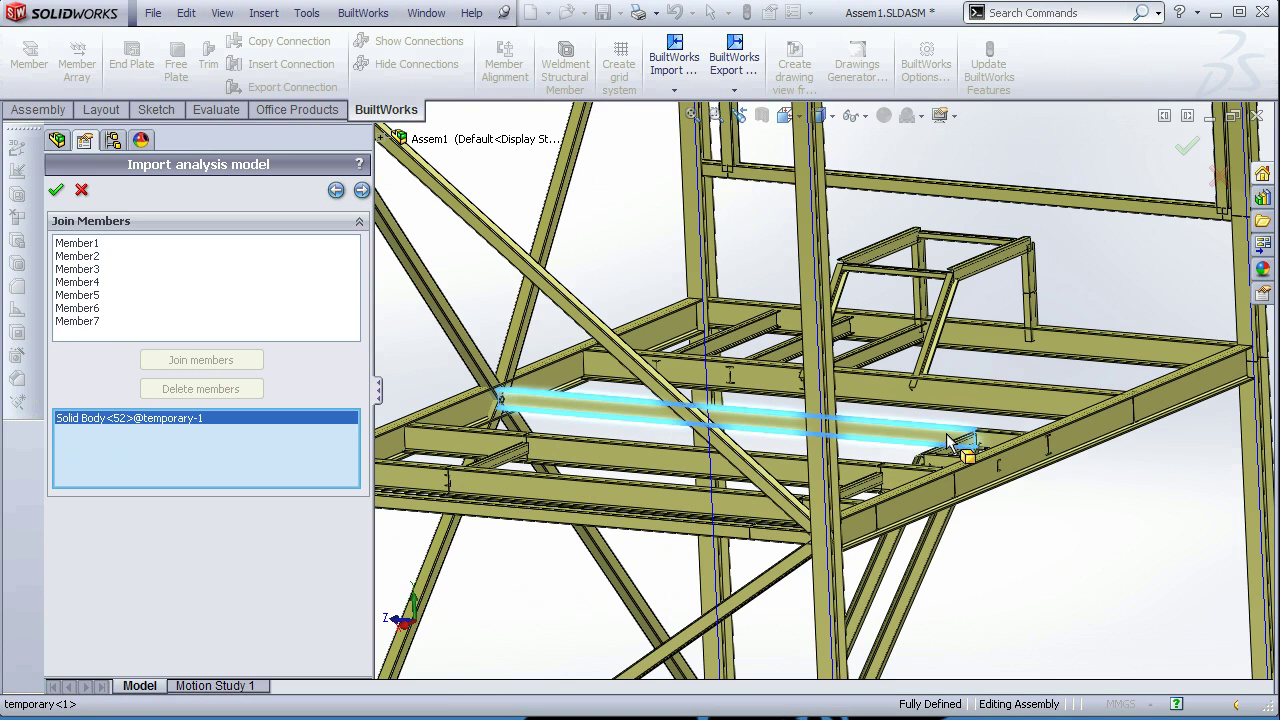
left_click(1008, 440)
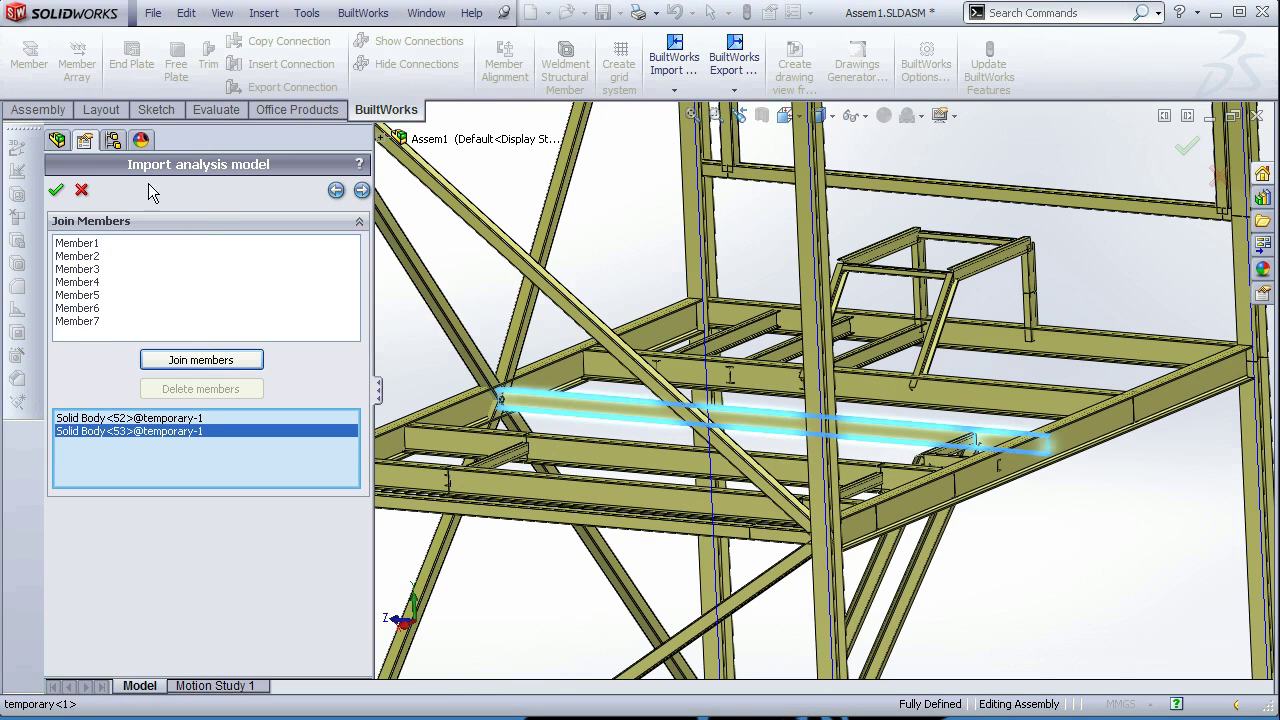
left_click(200, 359)
left_click(366, 452)
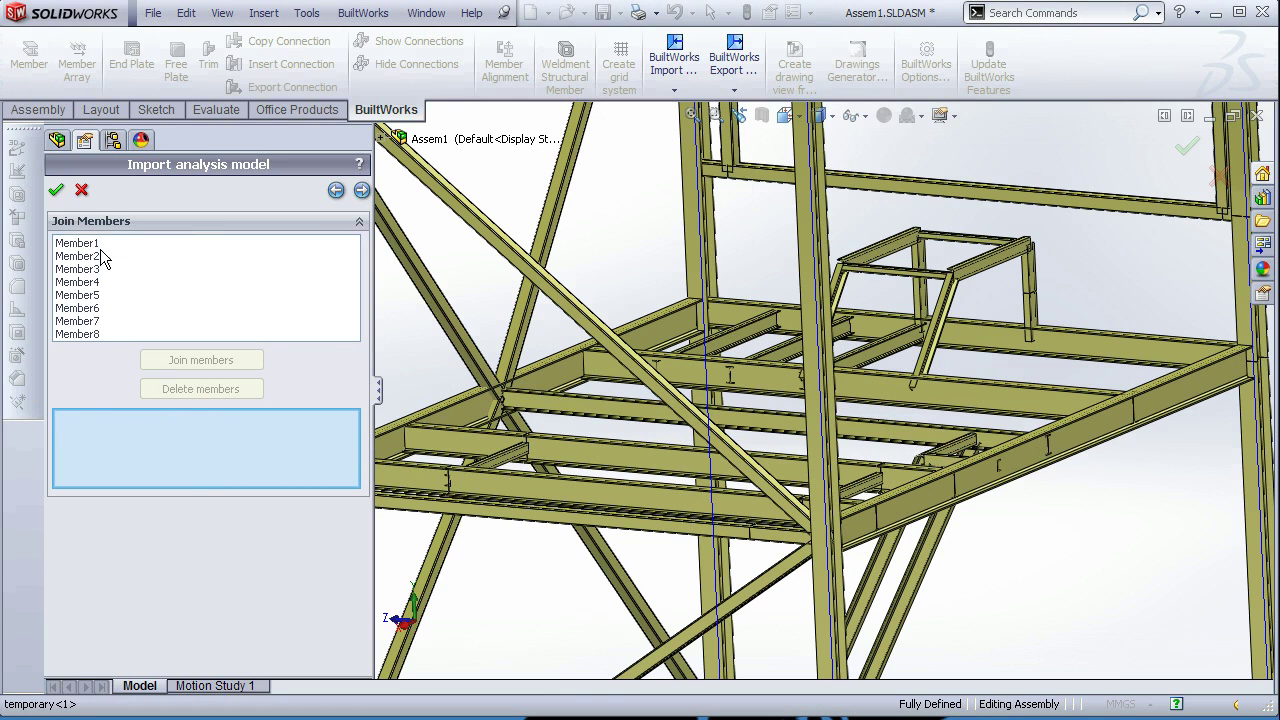
Step: Join the three platform edge beam segments into Member9
left_click(470, 438)
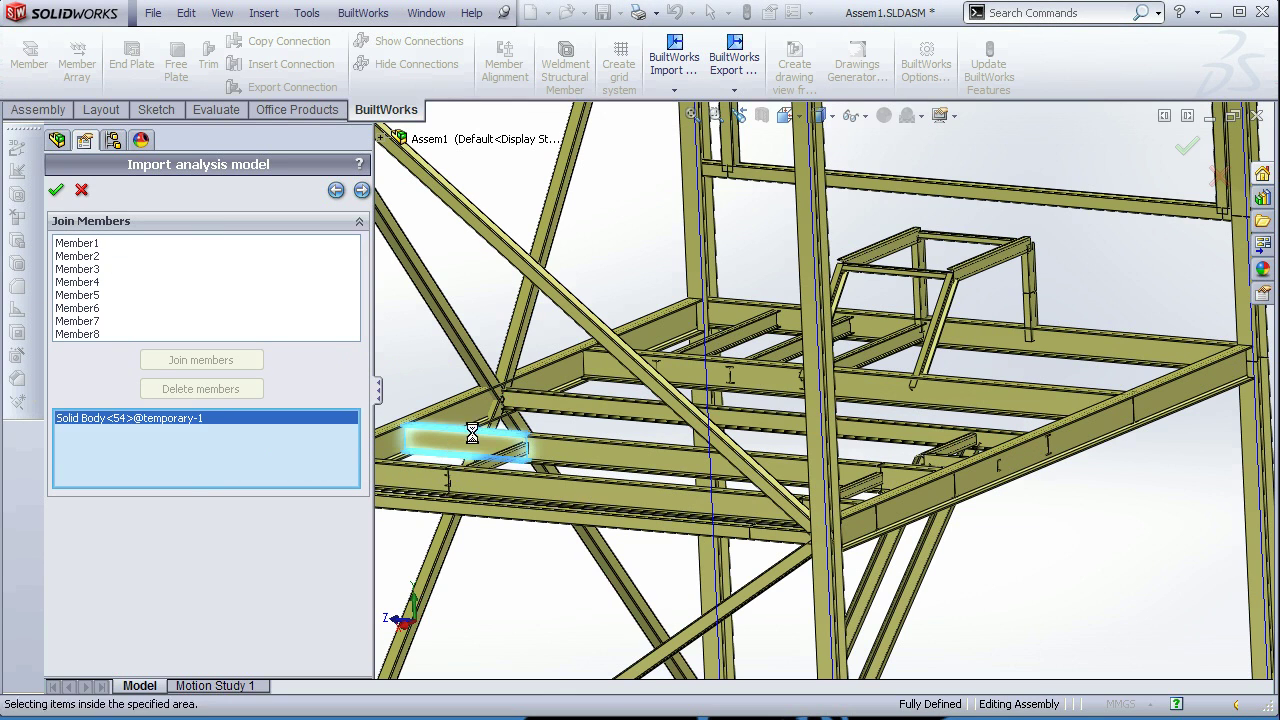
left_click(606, 460)
left_click(906, 486)
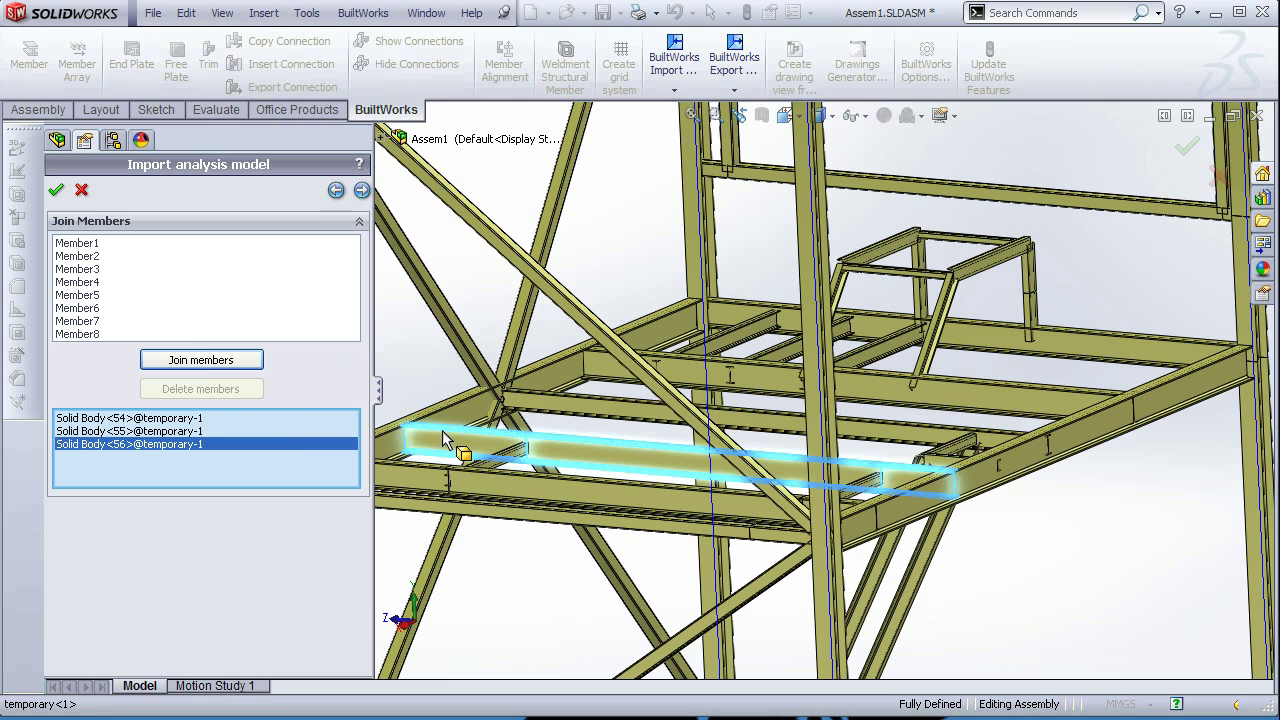
left_click(205, 360)
left_click(297, 455)
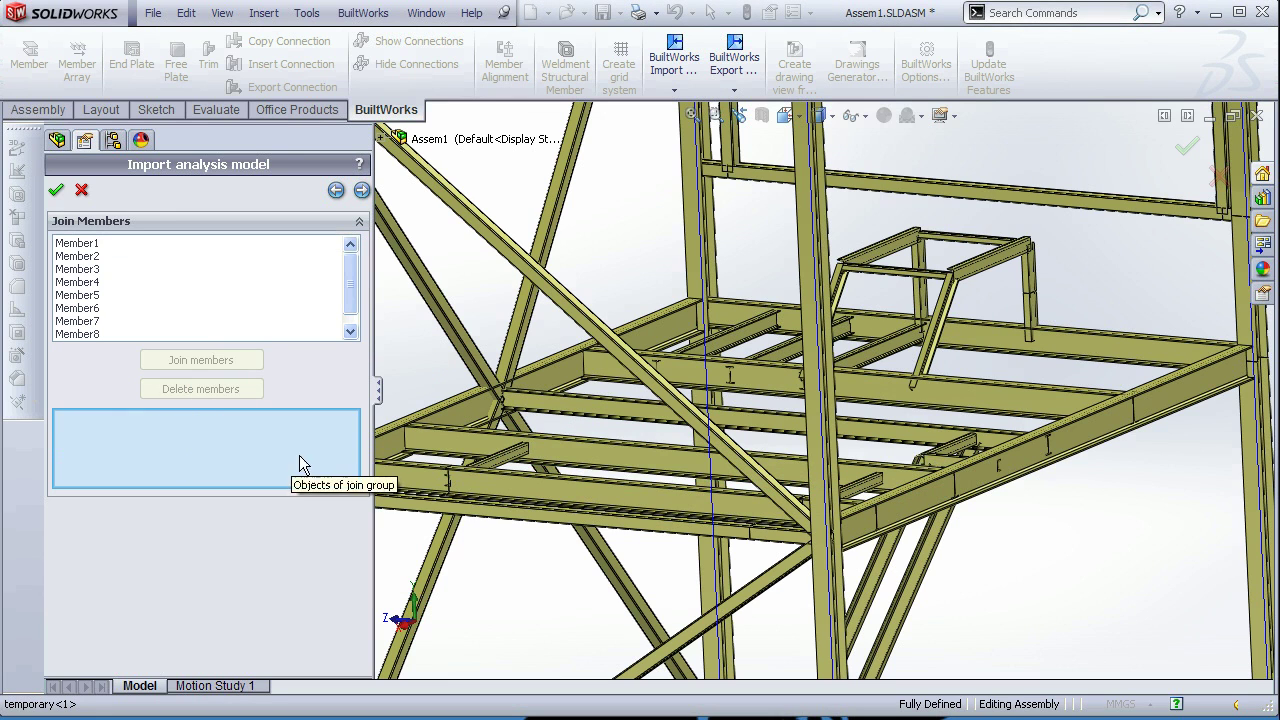
Step: Join the three lower edge beam segments into Member10
left_click(420, 476)
left_click(527, 503)
left_click(845, 515)
left_click(201, 360)
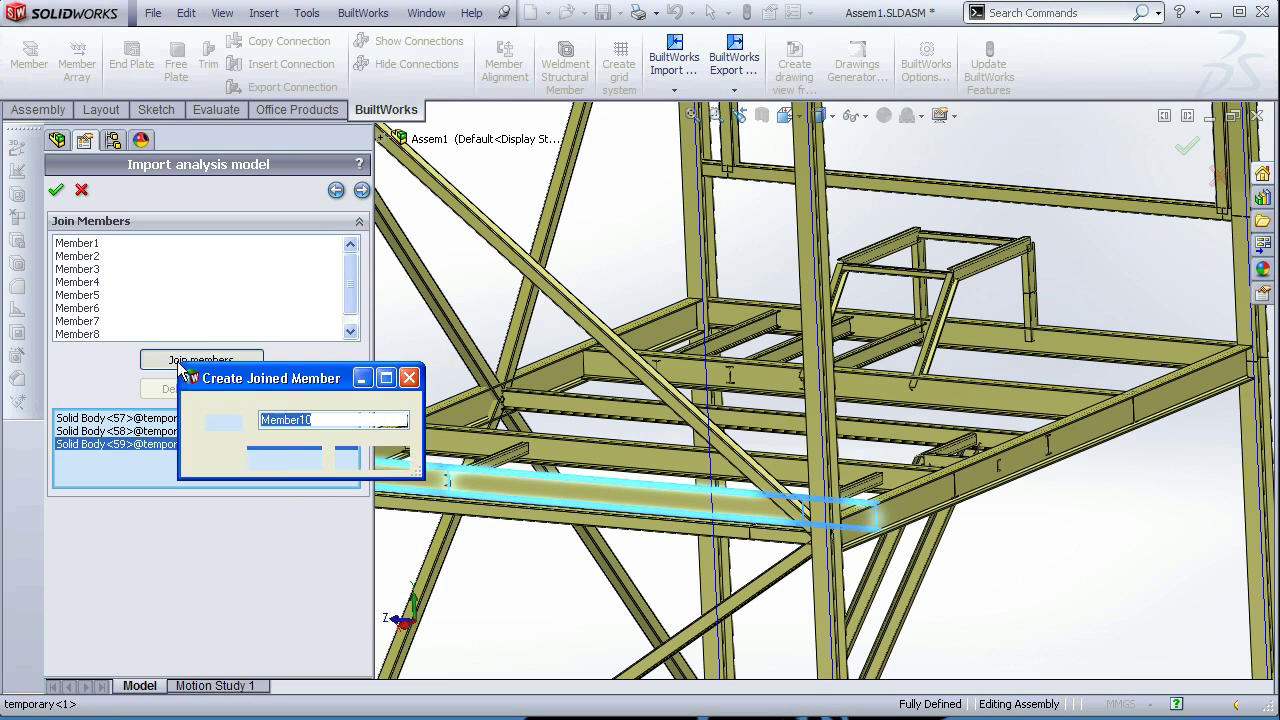
left_click(282, 457)
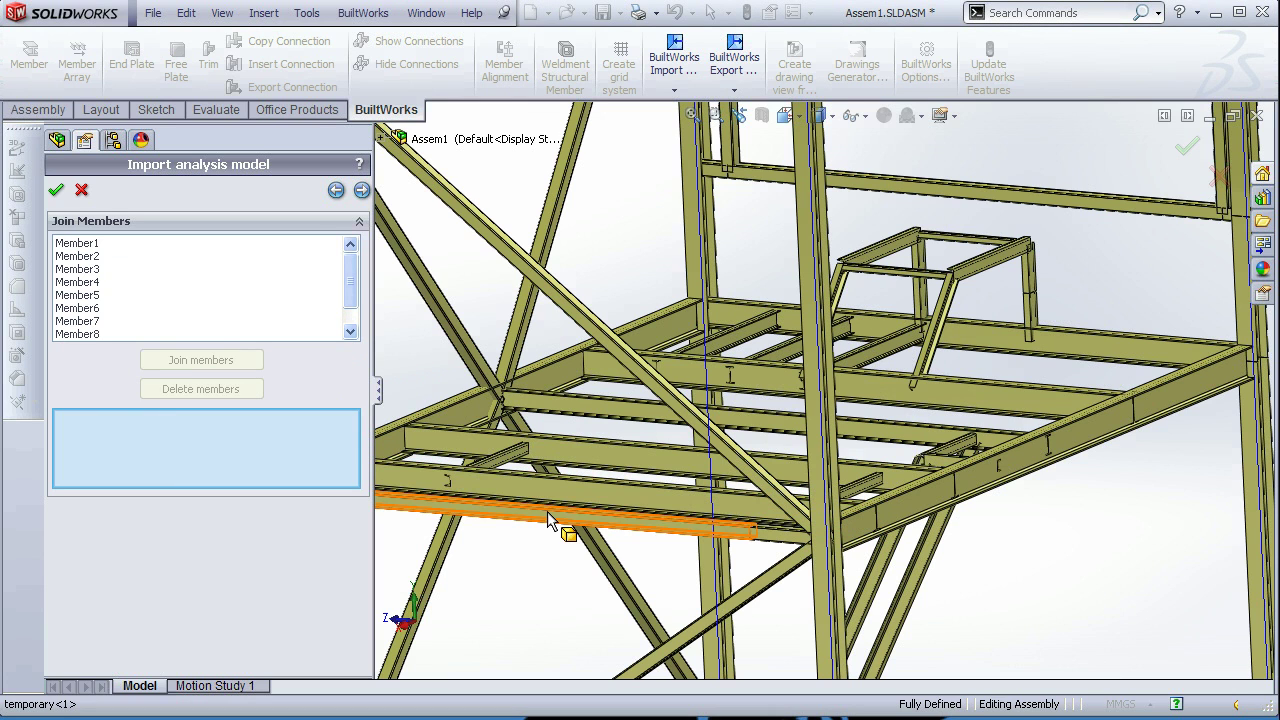
Step: Join the two front platform beam segments into Member11
scroll(541, 547, "up", 5)
scroll(625, 435, "down", 4)
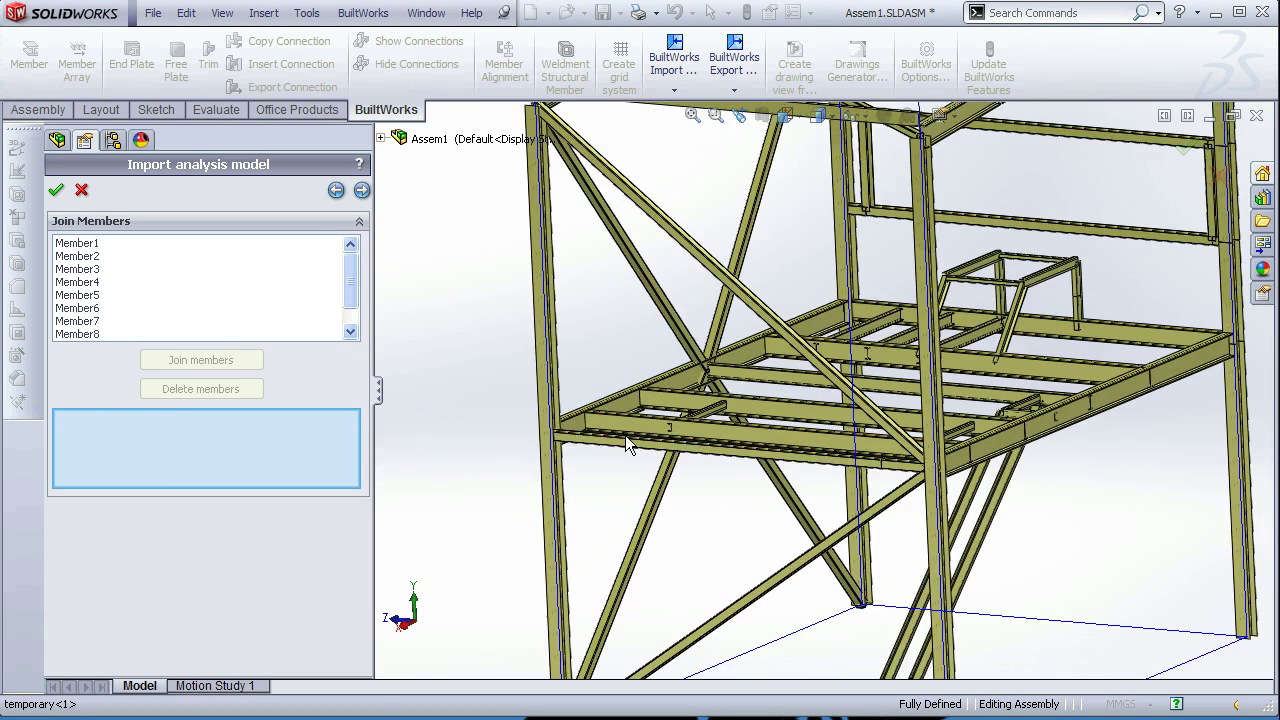
left_click(640, 440)
left_click(900, 460)
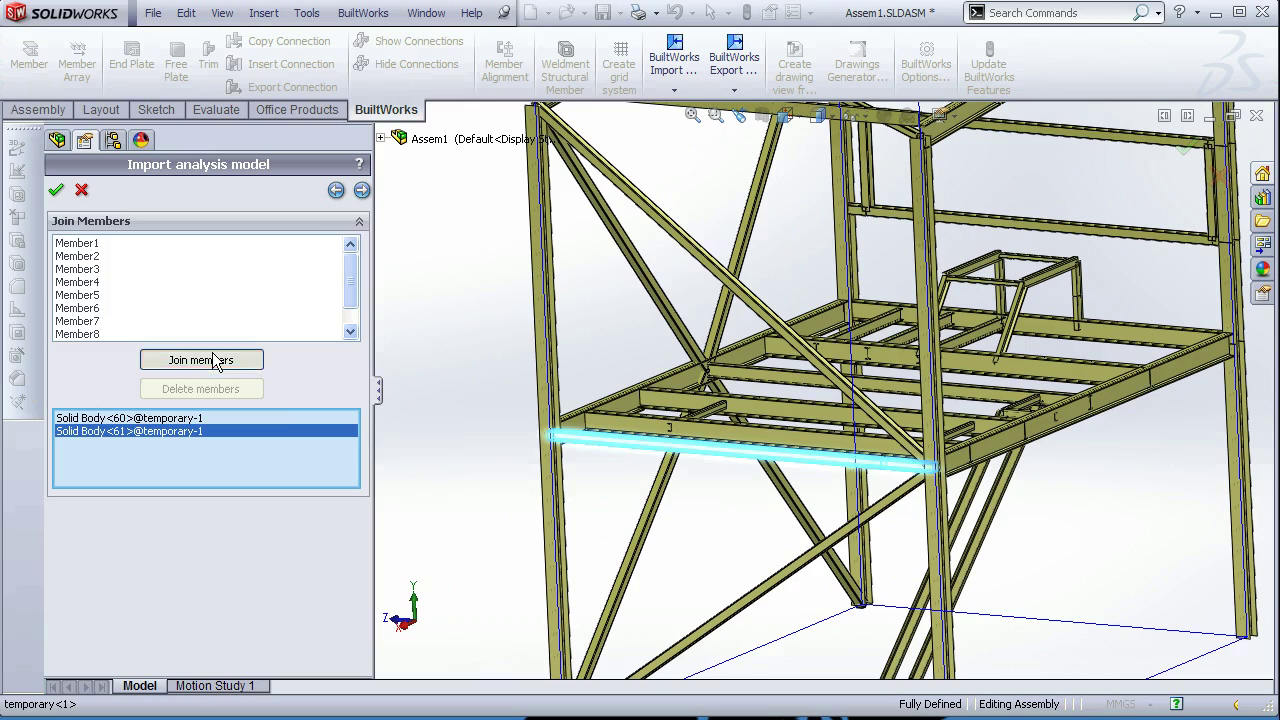
left_click(251, 360)
left_click(343, 454)
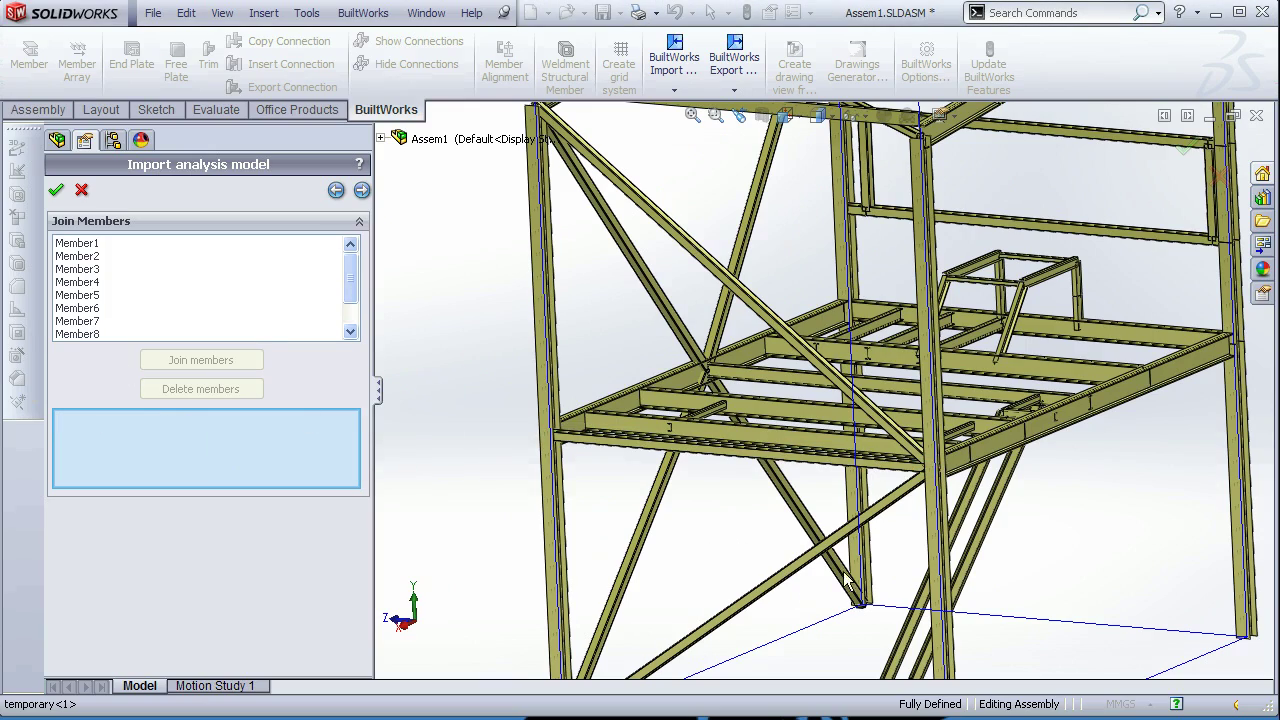
Step: Join the three corner column segments into a single member
scroll(1057, 571, "down", 3)
scroll(1063, 531, "up", 5)
scroll(840, 425, "down", 5)
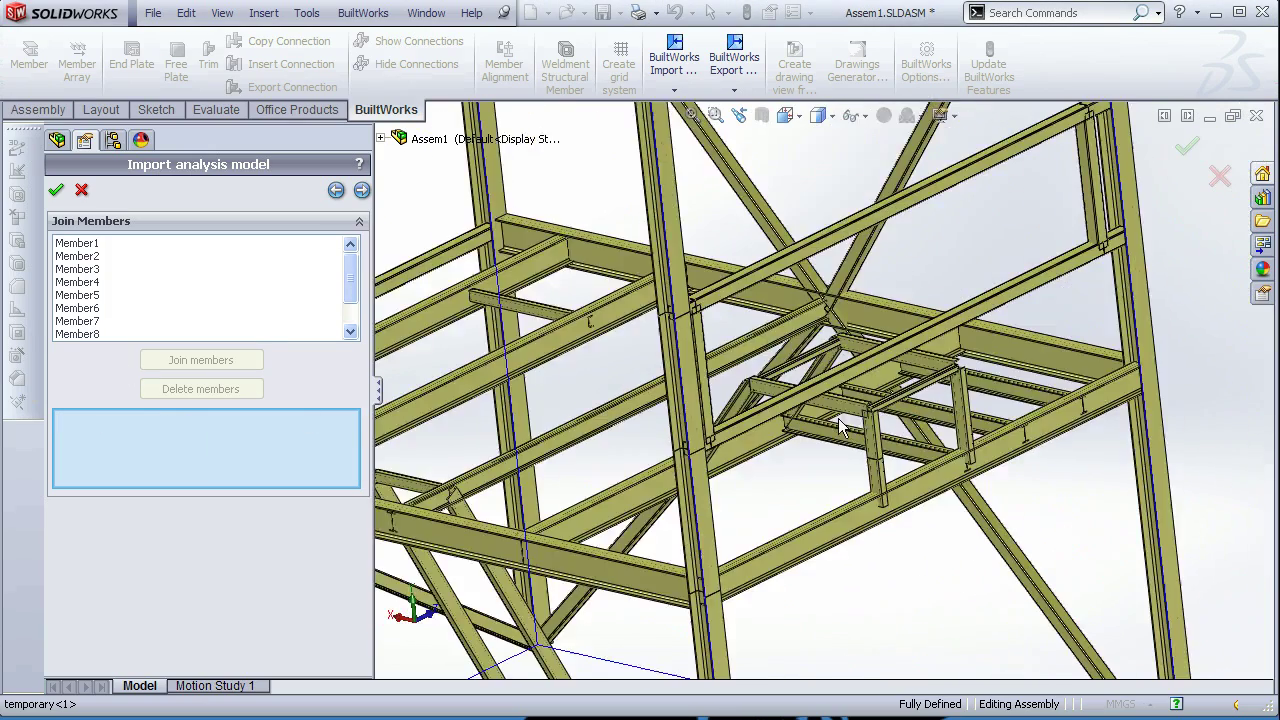
scroll(840, 425, "up", 2)
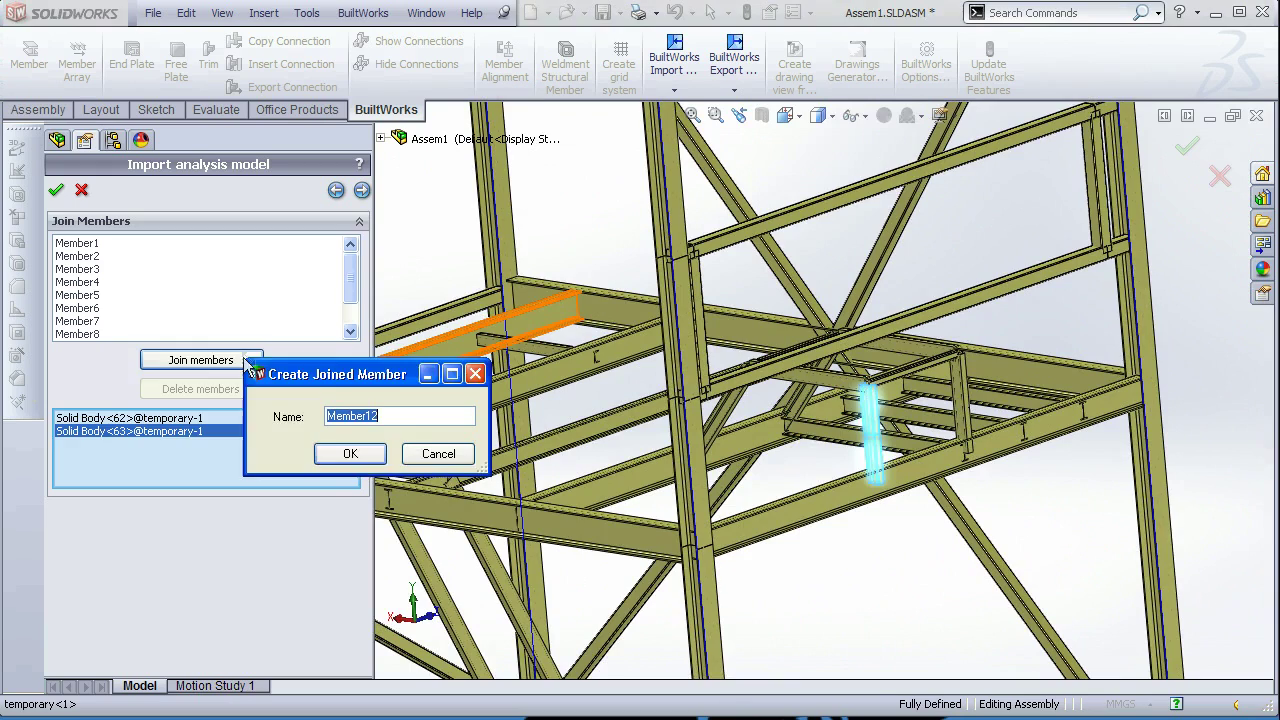
left_click(343, 454)
scroll(887, 591, "up", 4)
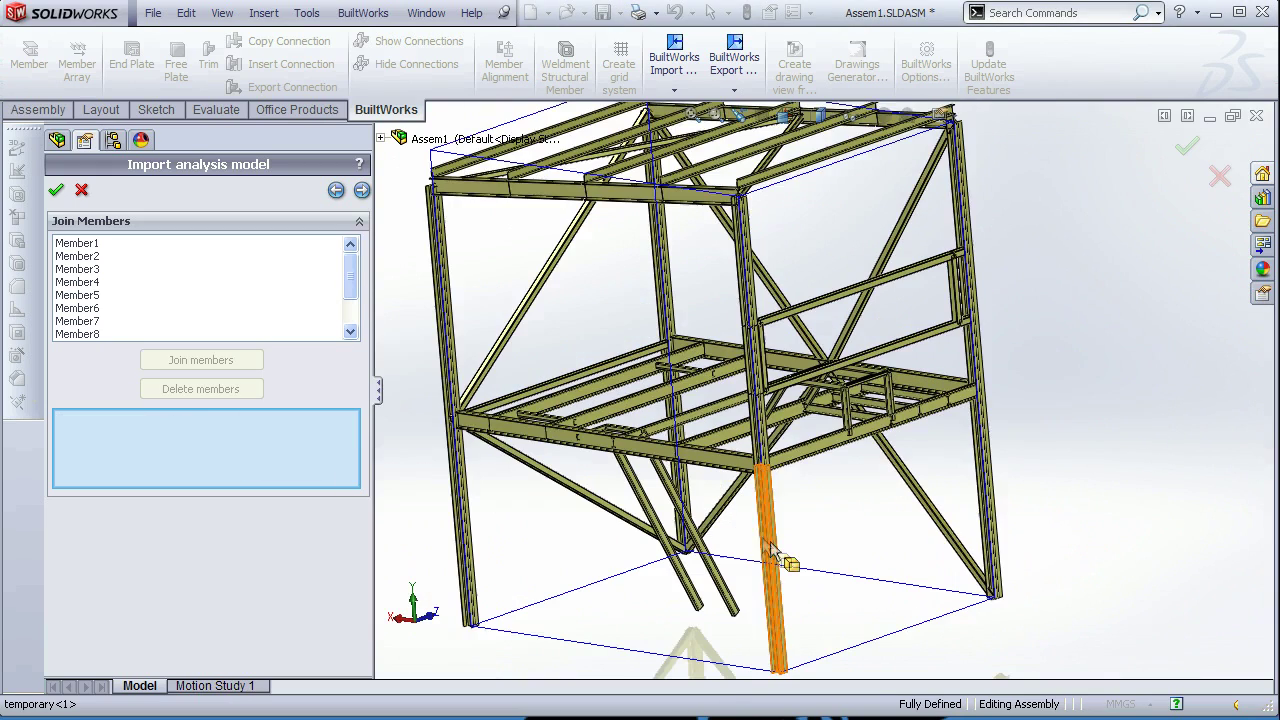
left_click(770, 560)
left_click(757, 400)
left_click(745, 260)
left_click(200, 360)
left_click(338, 454)
Step: Join the side beam segments and the upper rail beam segments into members
middle_click_drag(994, 529, 748, 602)
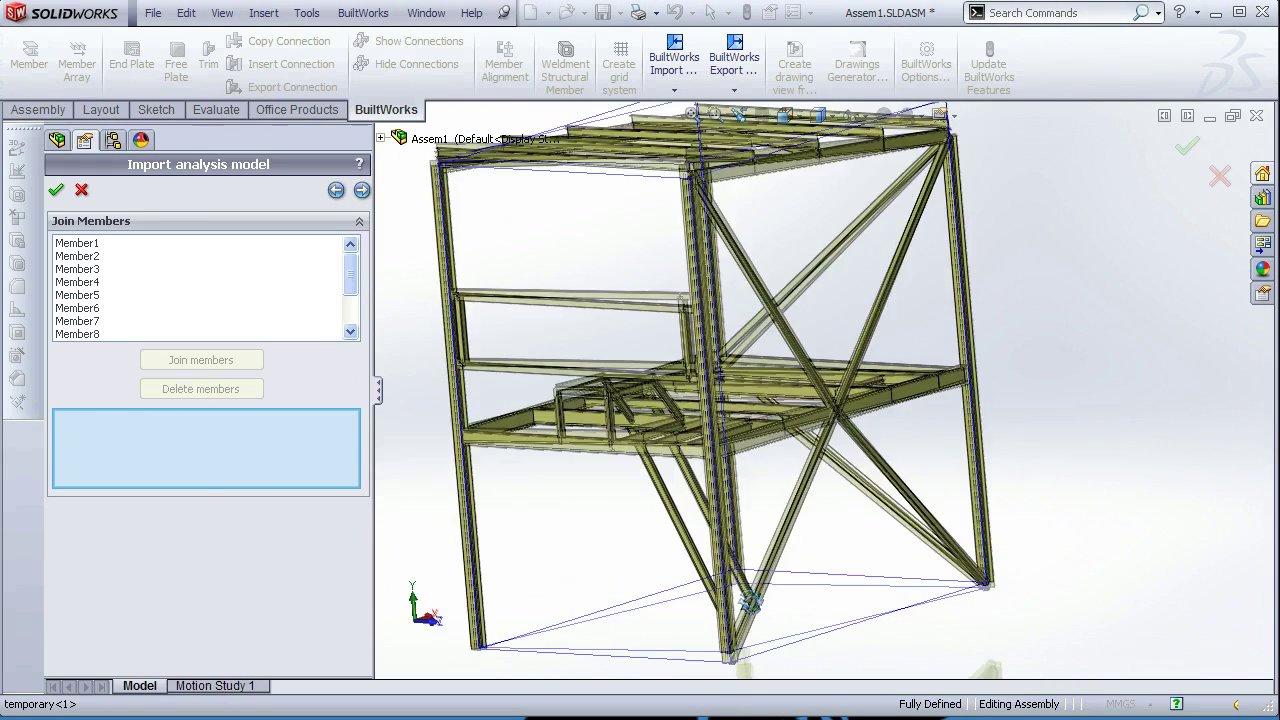
left_click(566, 357)
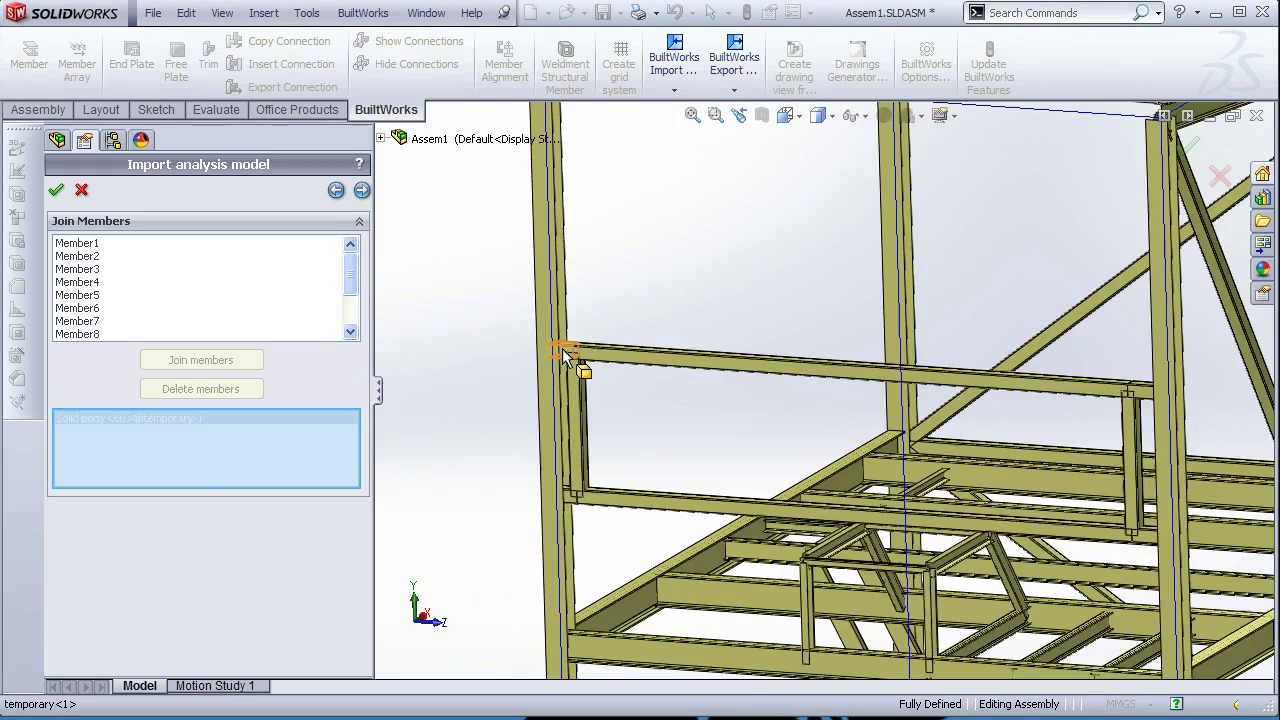
left_click(740, 352)
left_click(1000, 356)
left_click(200, 360)
left_click(290, 461)
left_click(566, 494)
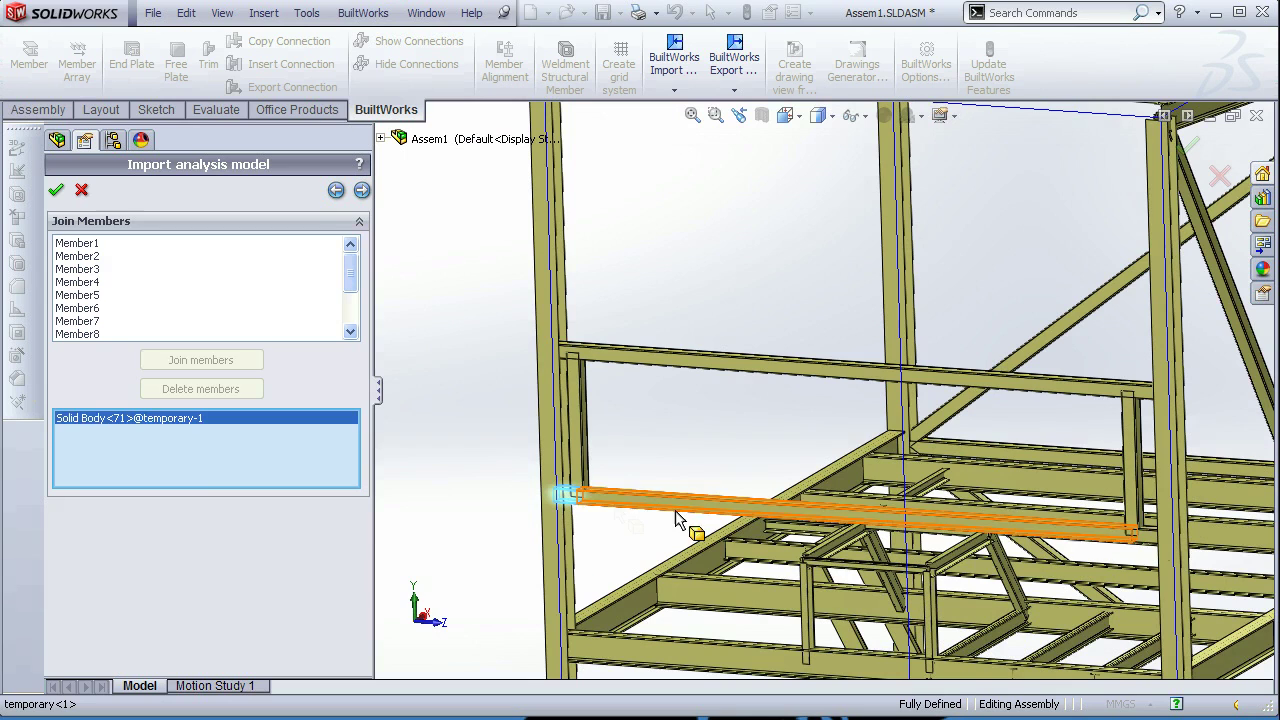
left_click(675, 510)
left_click(200, 360)
Step: Join the four roof edge beam segments, Solid Body 74–77, into Member16
key("Return")
middle_click_drag(517, 508, 640, 560)
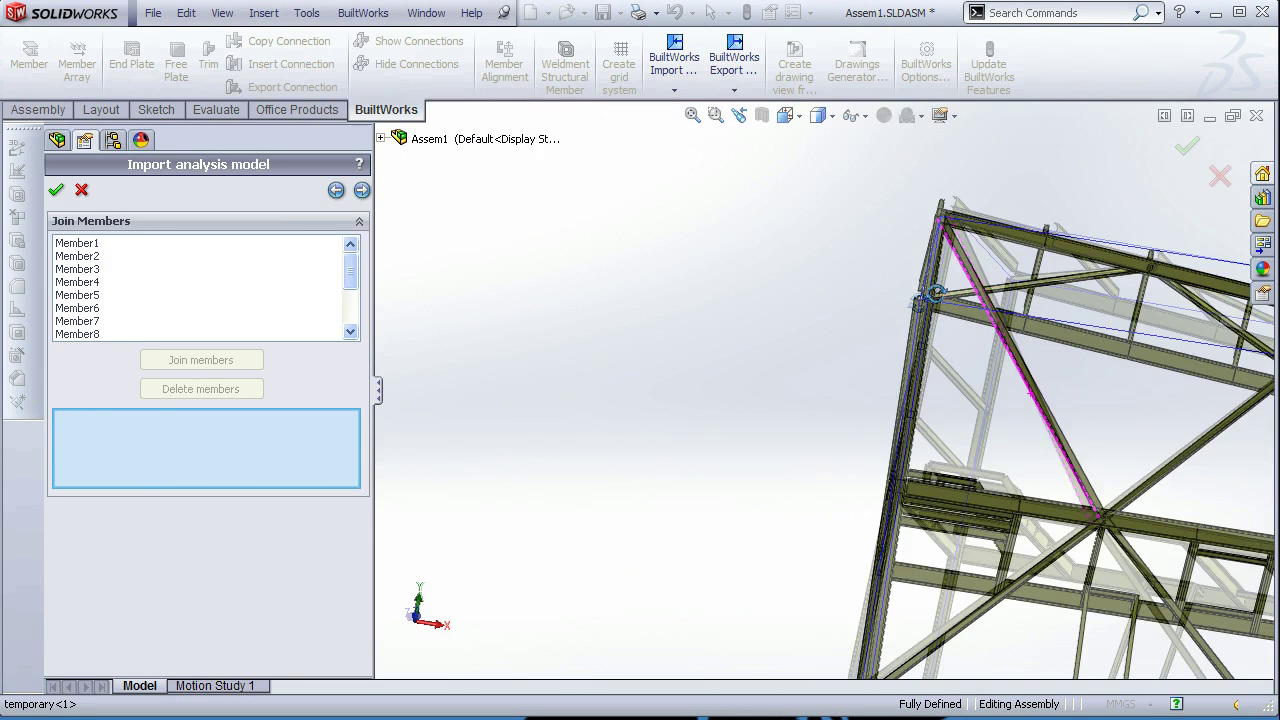
left_click(595, 300)
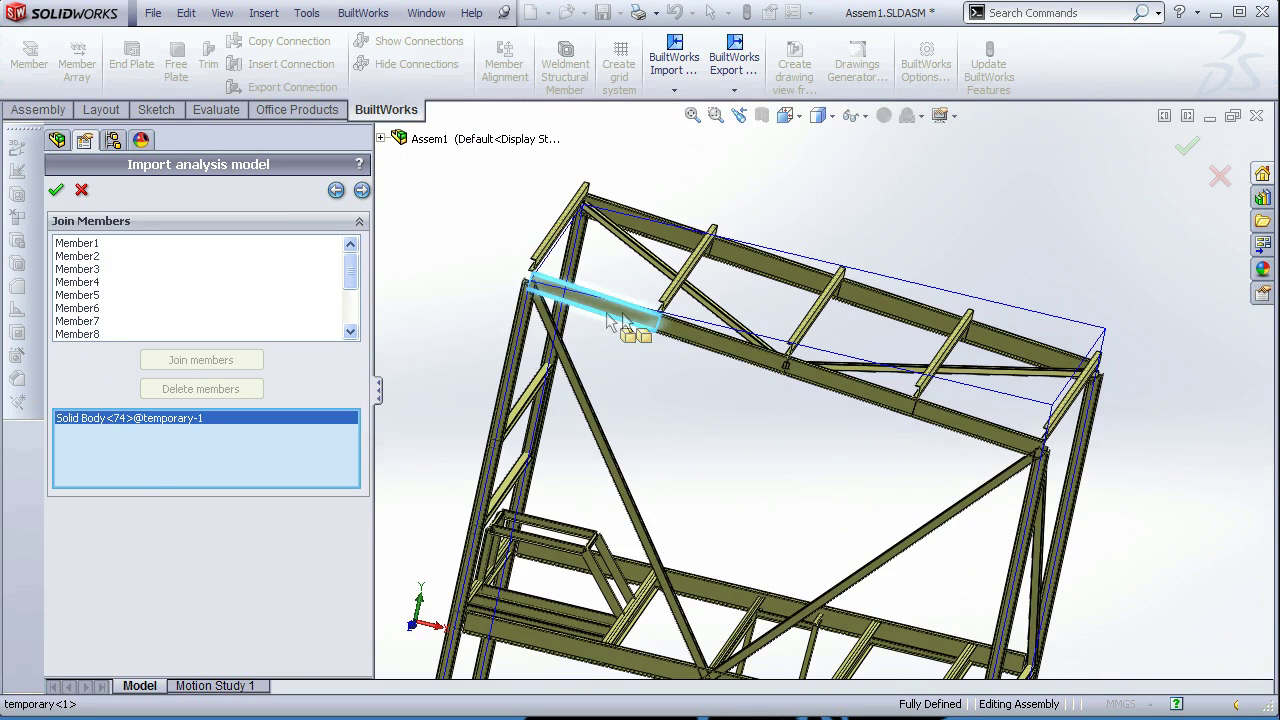
left_click(722, 337)
left_click(850, 375)
left_click(980, 420)
left_click(200, 360)
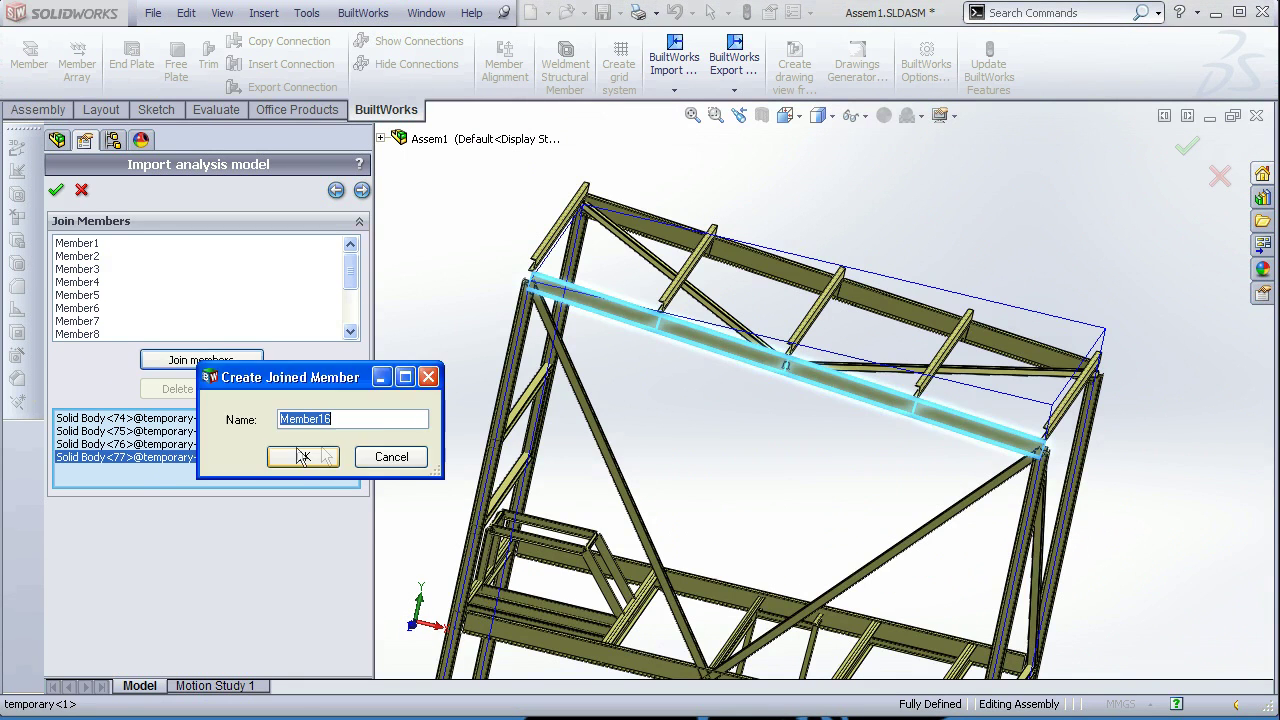
left_click(302, 457)
Step: Join the four segments of the next roof beam into Member17
left_click(640, 222)
left_click(770, 268)
left_click(895, 312)
left_click(1010, 350)
left_click(200, 360)
left_click(271, 452)
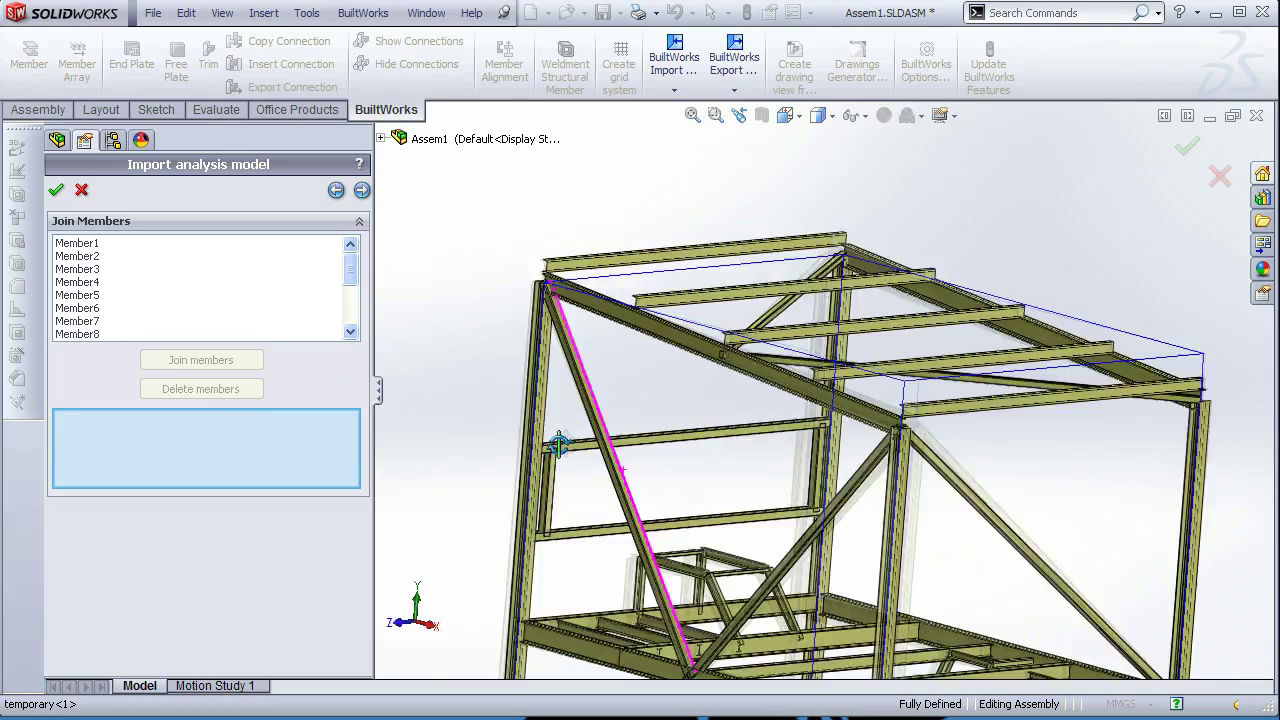
key("f")
scroll(881, 418, "up", 10)
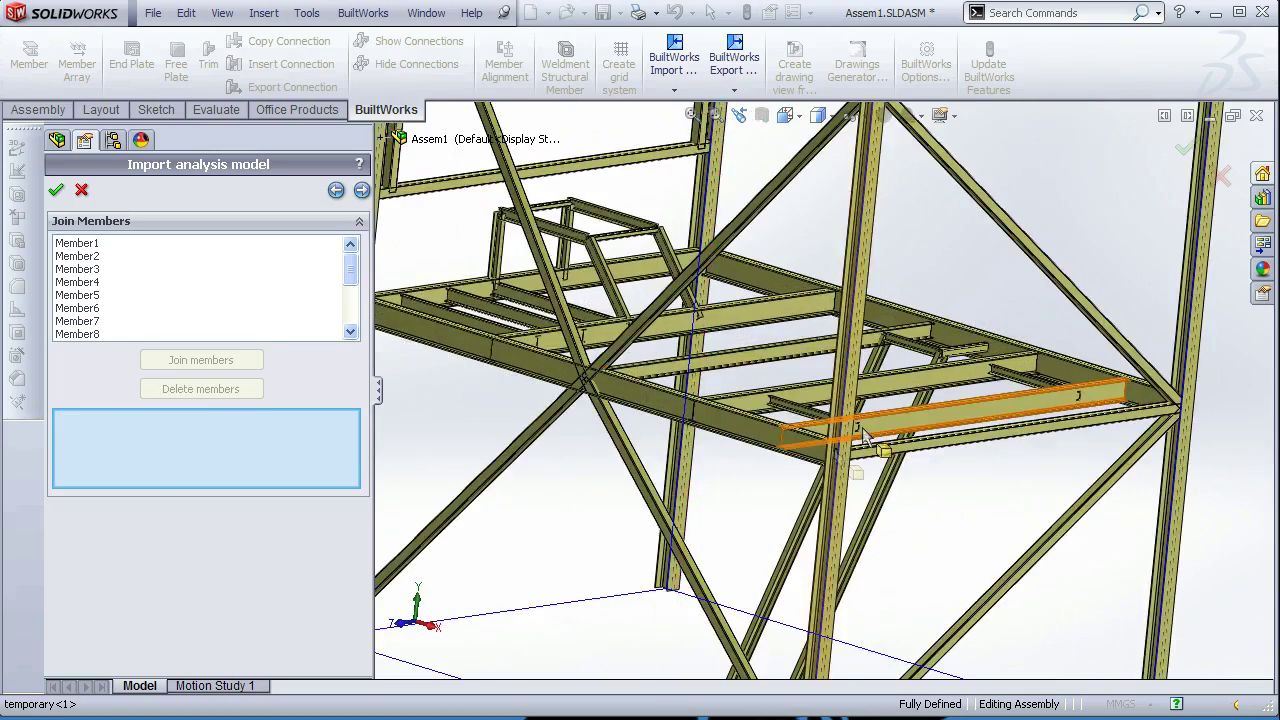
key("f")
middle_click_drag(862, 432, 884, 380)
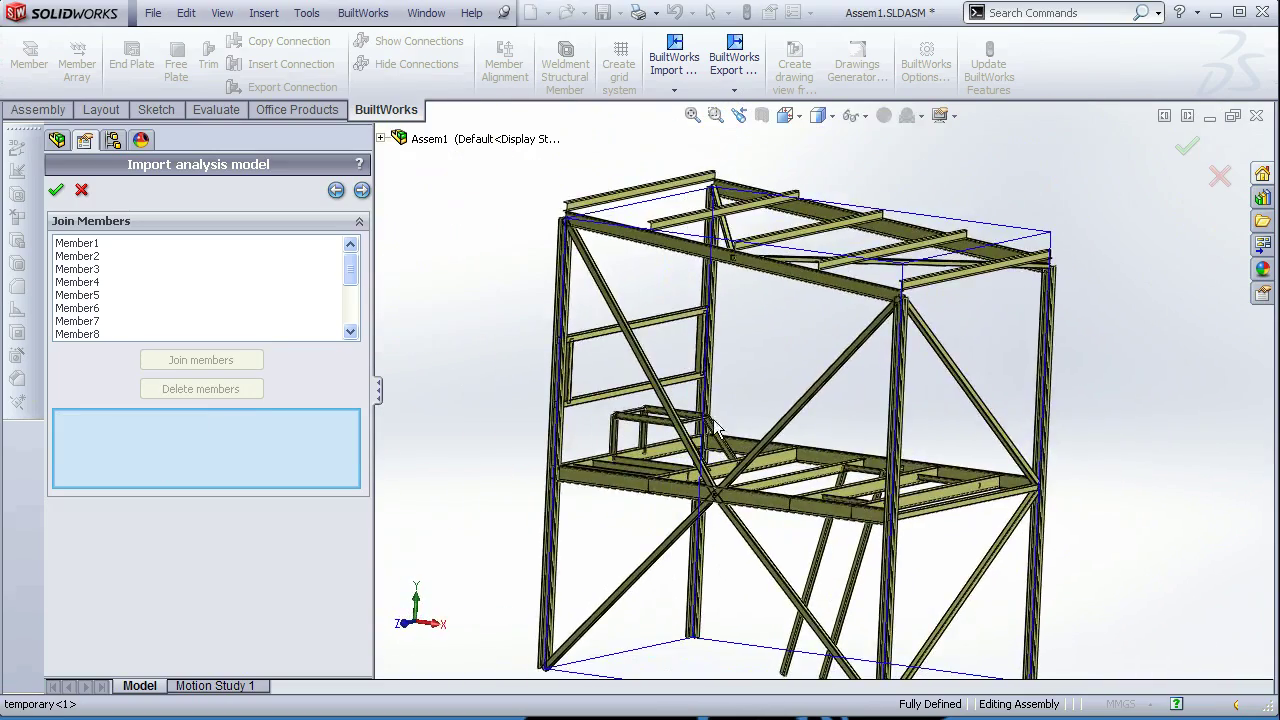
scroll(716, 428, "down", 5)
scroll(880, 390, "up", 4)
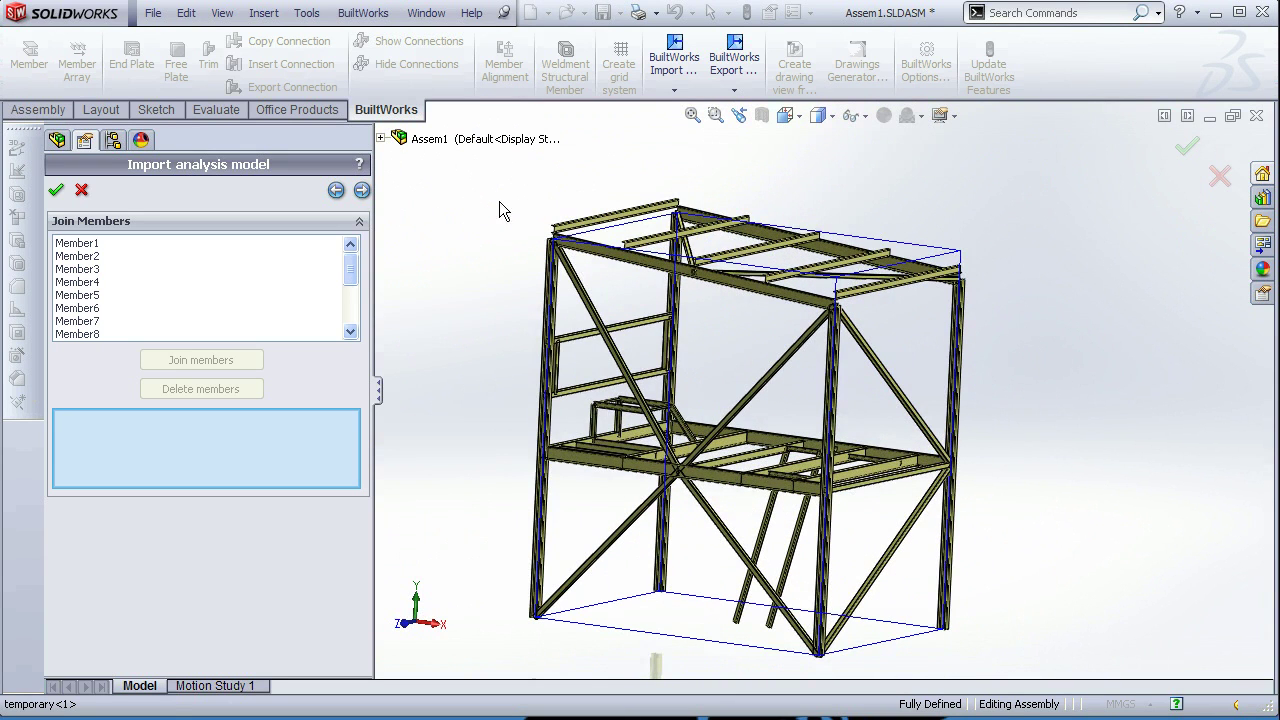
Step: Advance to Managing Parts Creation with all bodies grouped in BW_Member0001
left_click(362, 191)
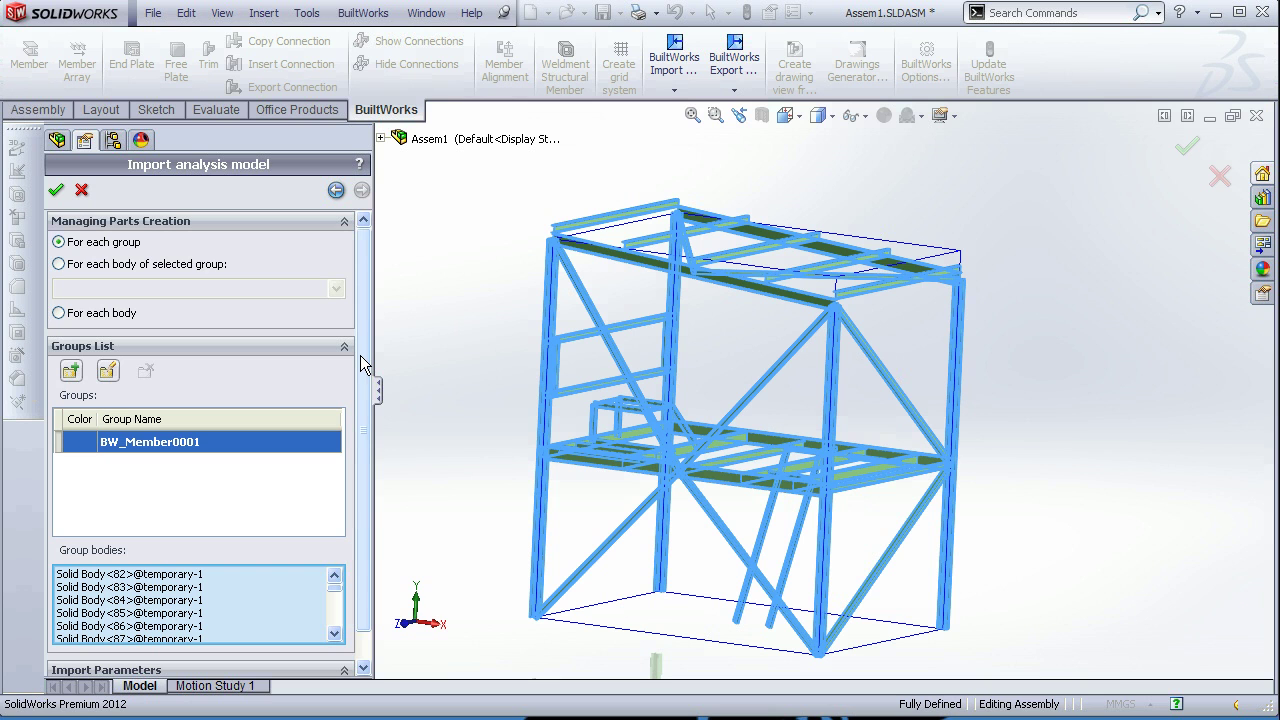
middle_click_drag(730, 537, 584, 557)
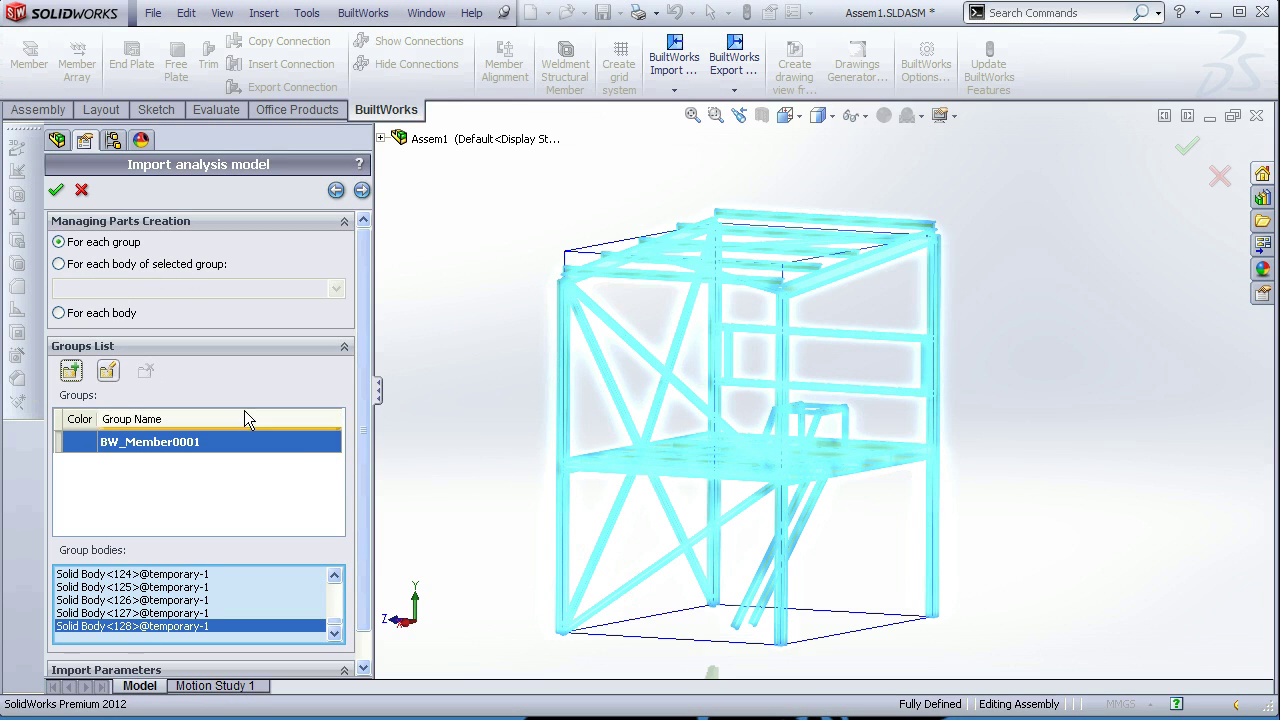
Step: Create the part group BW_Member0002 with red as its colour
left_click(73, 375)
left_click_drag(464, 447, 450, 345)
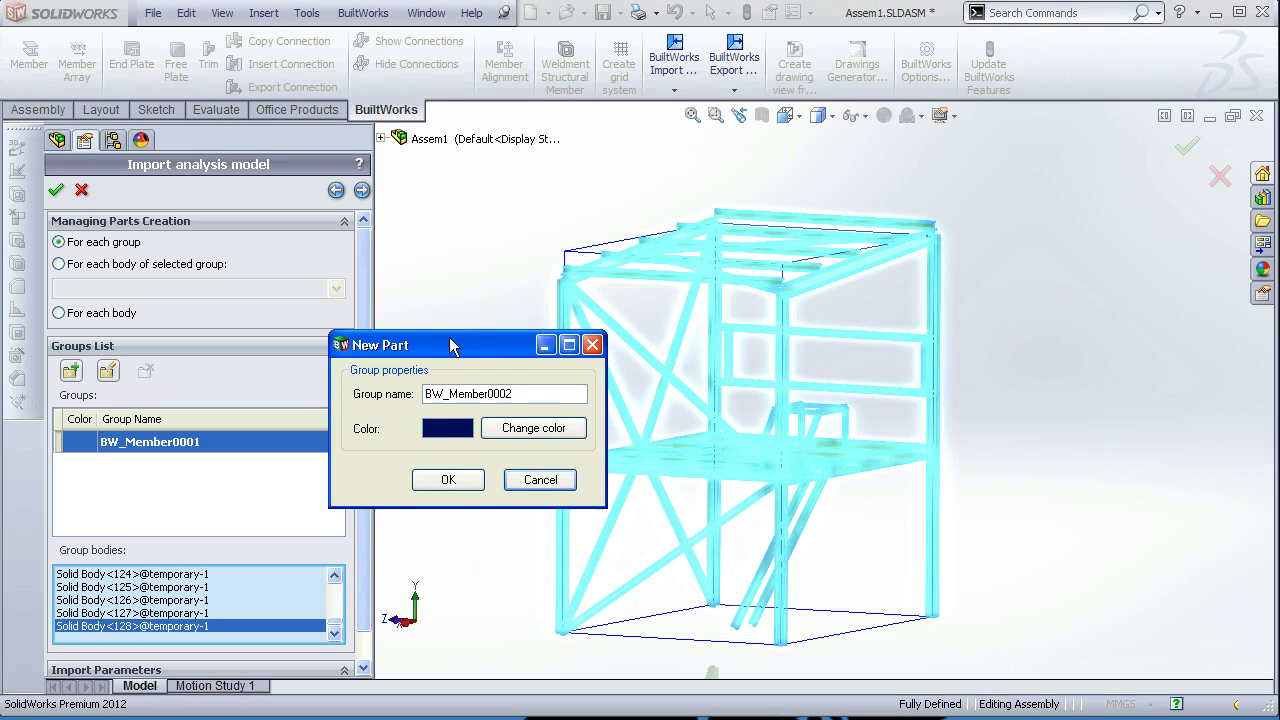
left_click(512, 435)
left_click(553, 303)
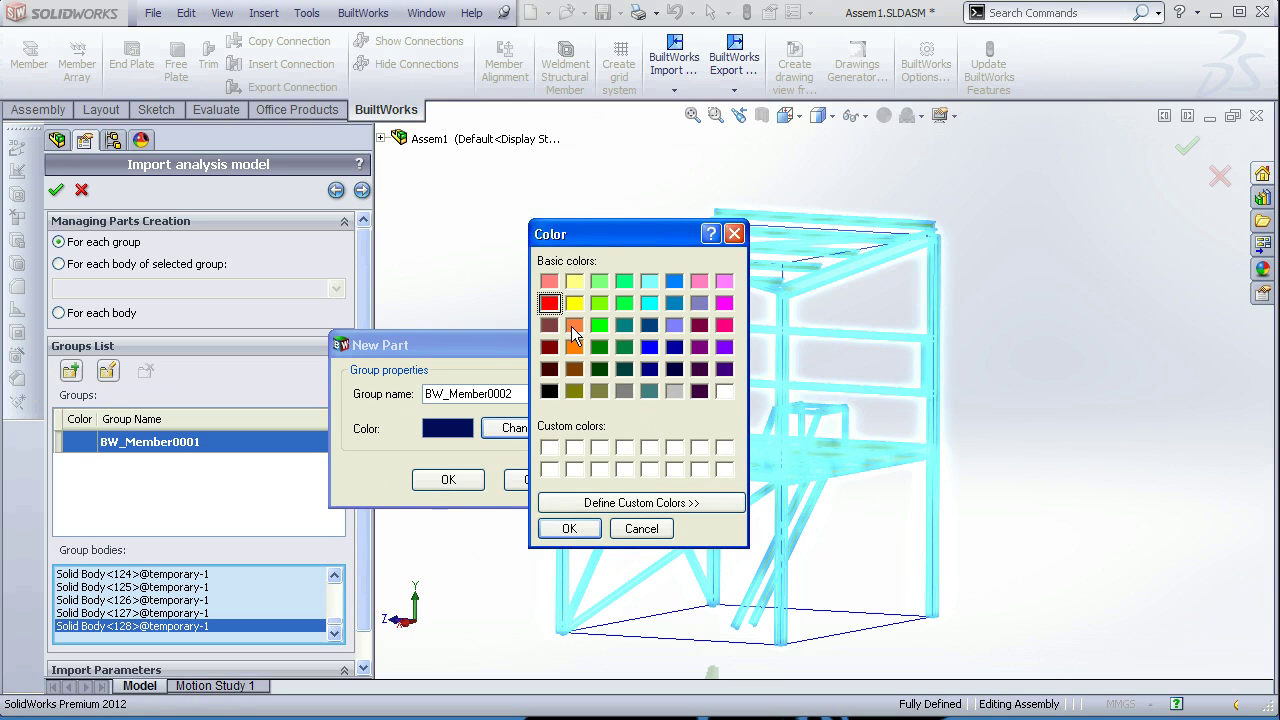
left_click(572, 529)
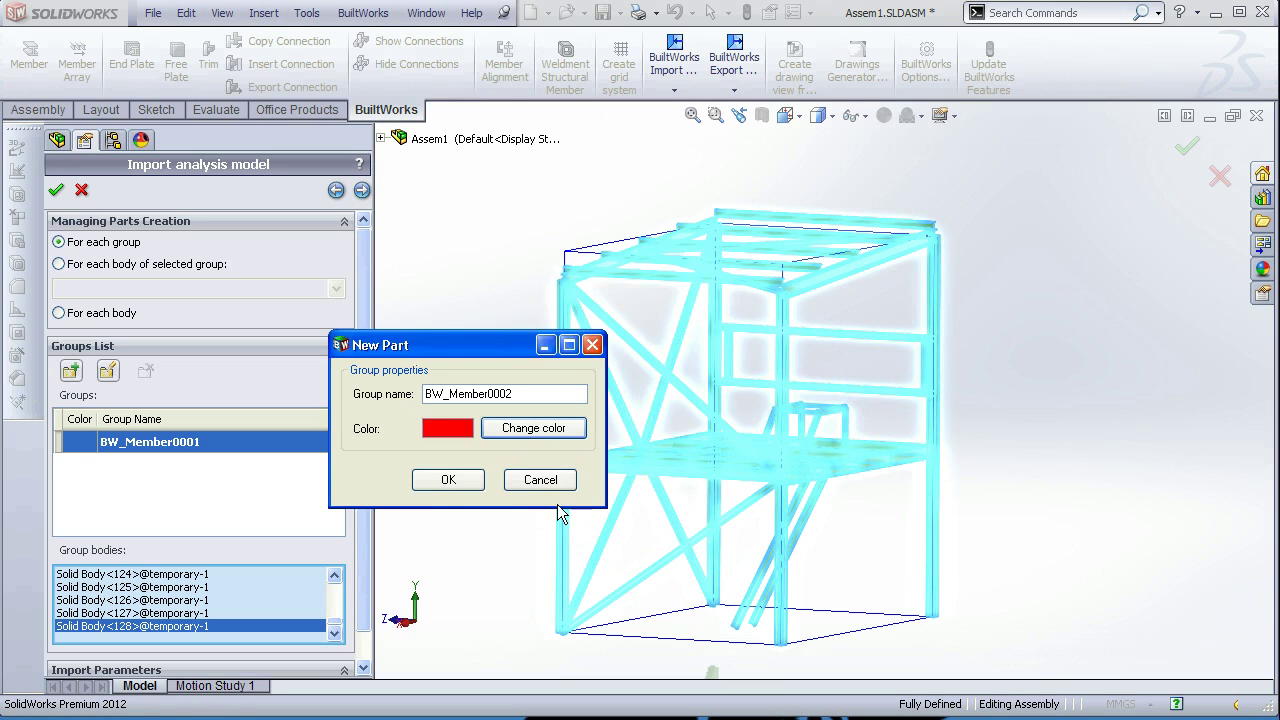
left_click(457, 484)
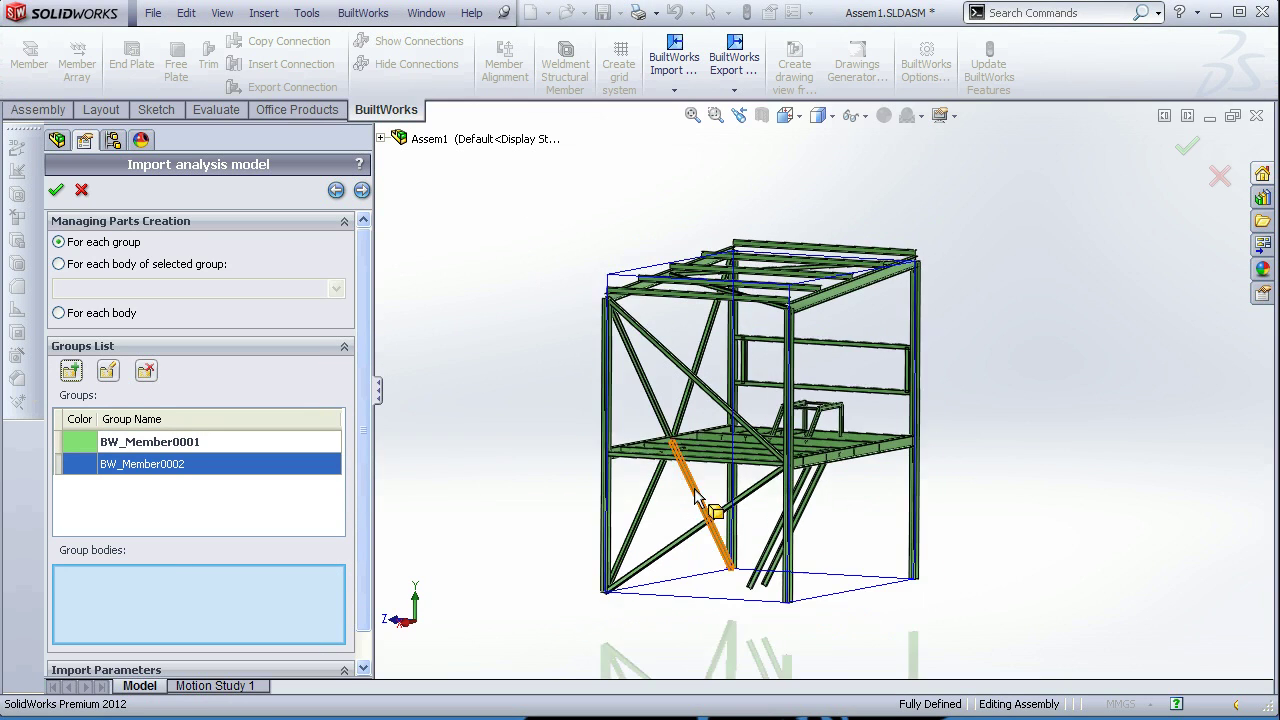
Step: Put the four columns (left, middle, right-middle, far-right) into their own part group
scroll(694, 488, "down", 2)
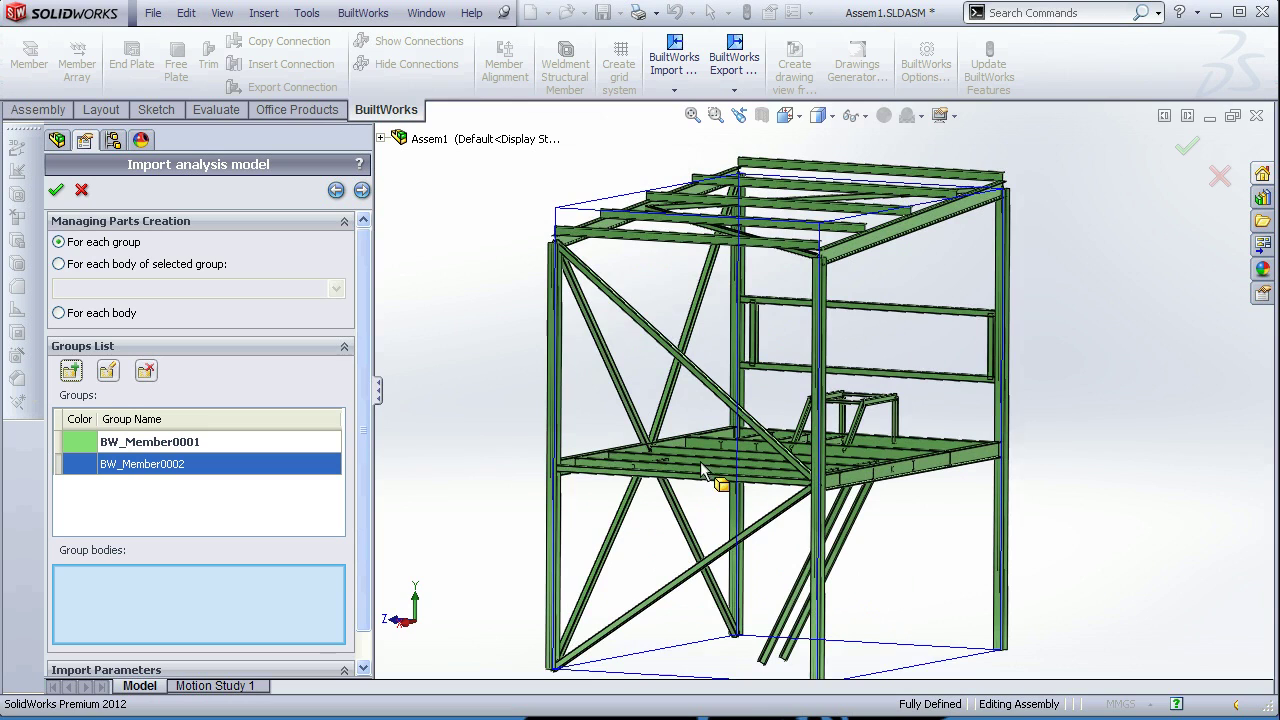
left_click(563, 510)
left_click(737, 380)
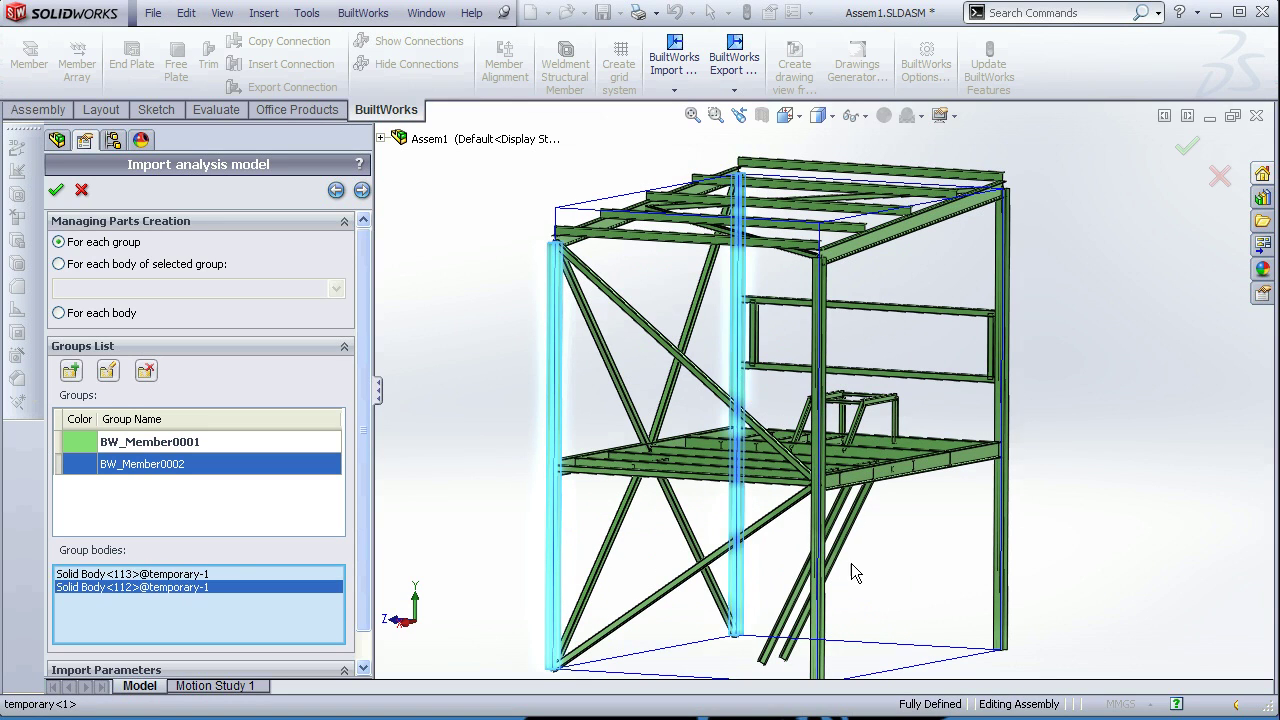
left_click(820, 586)
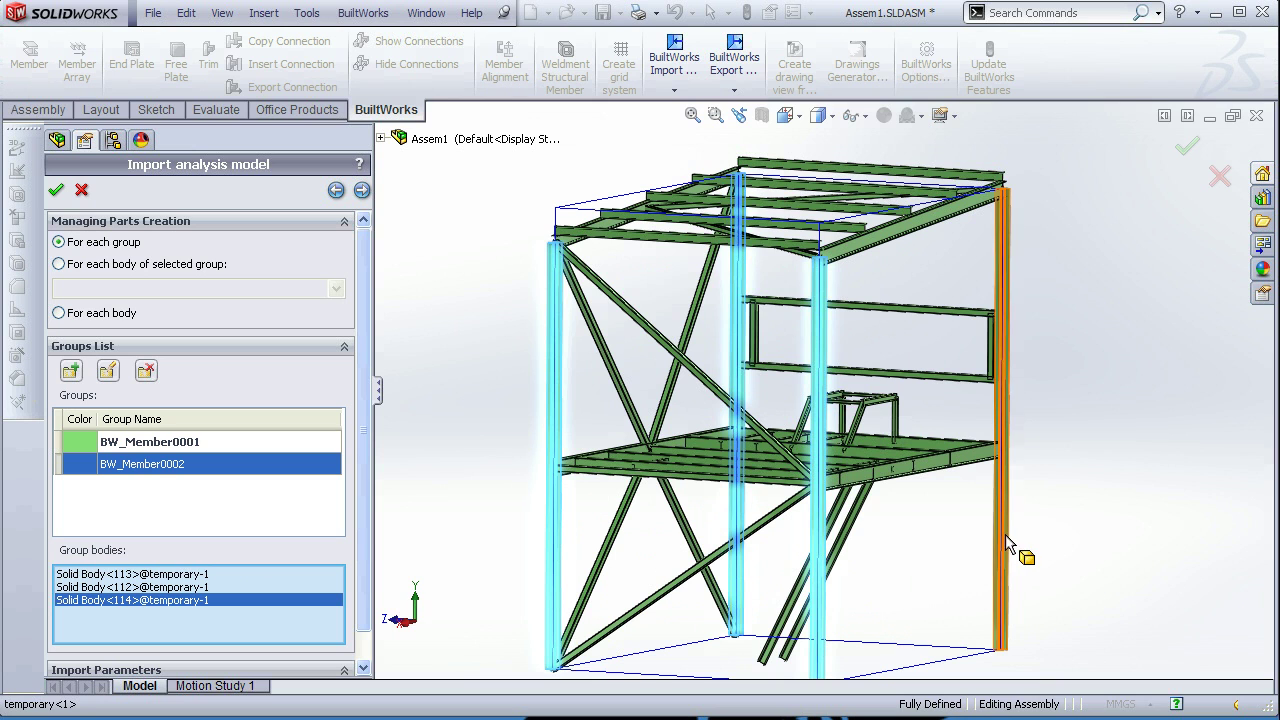
left_click(1004, 535)
mouse_move(888, 620)
middle_mouse_down()
mouse_move(926, 598)
mouse_move(875, 612)
middle_mouse_up()
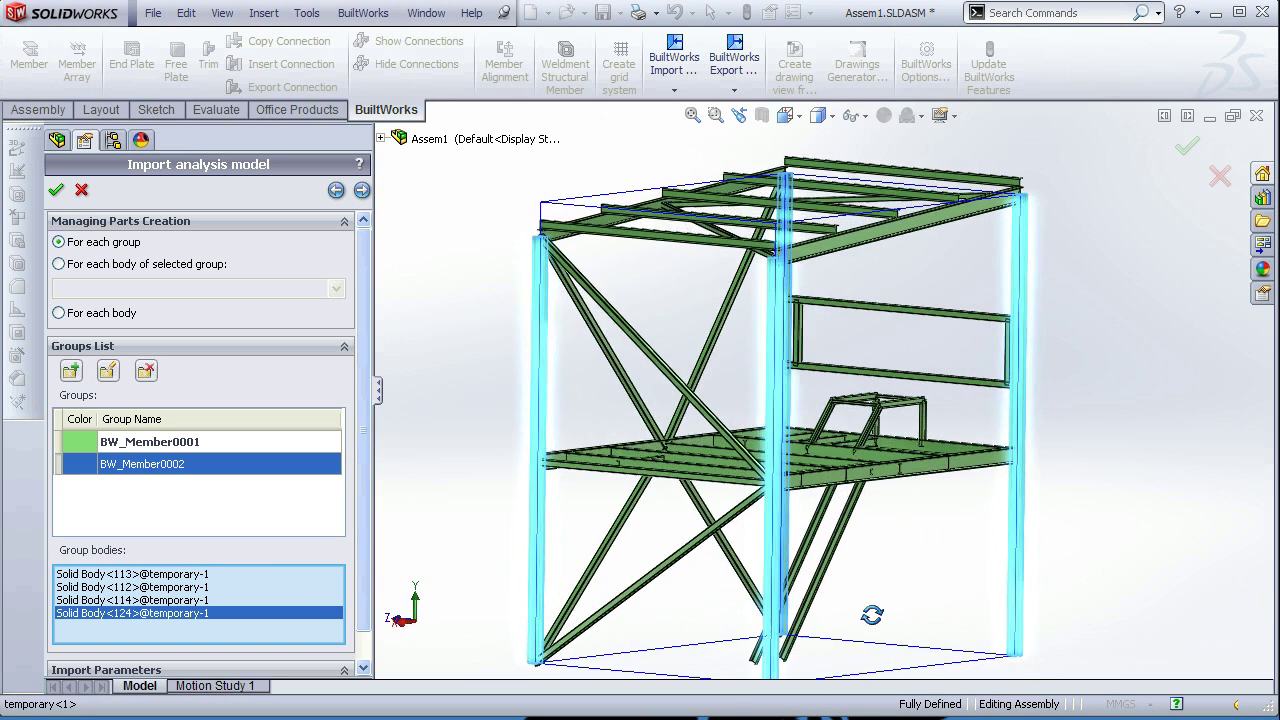
left_click(70, 372)
left_click(462, 604)
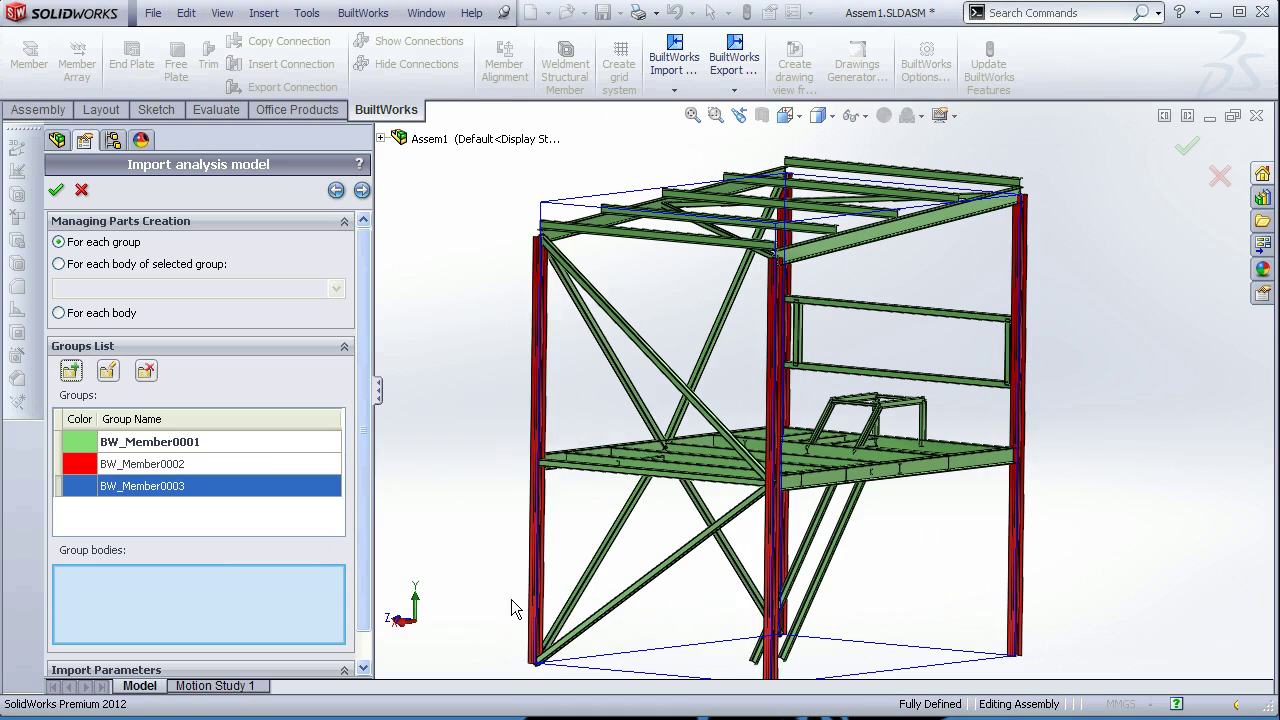
Step: Group two floor beams into a new part group
middle_click_drag(713, 591, 690, 608)
scroll(909, 503, "down", 3)
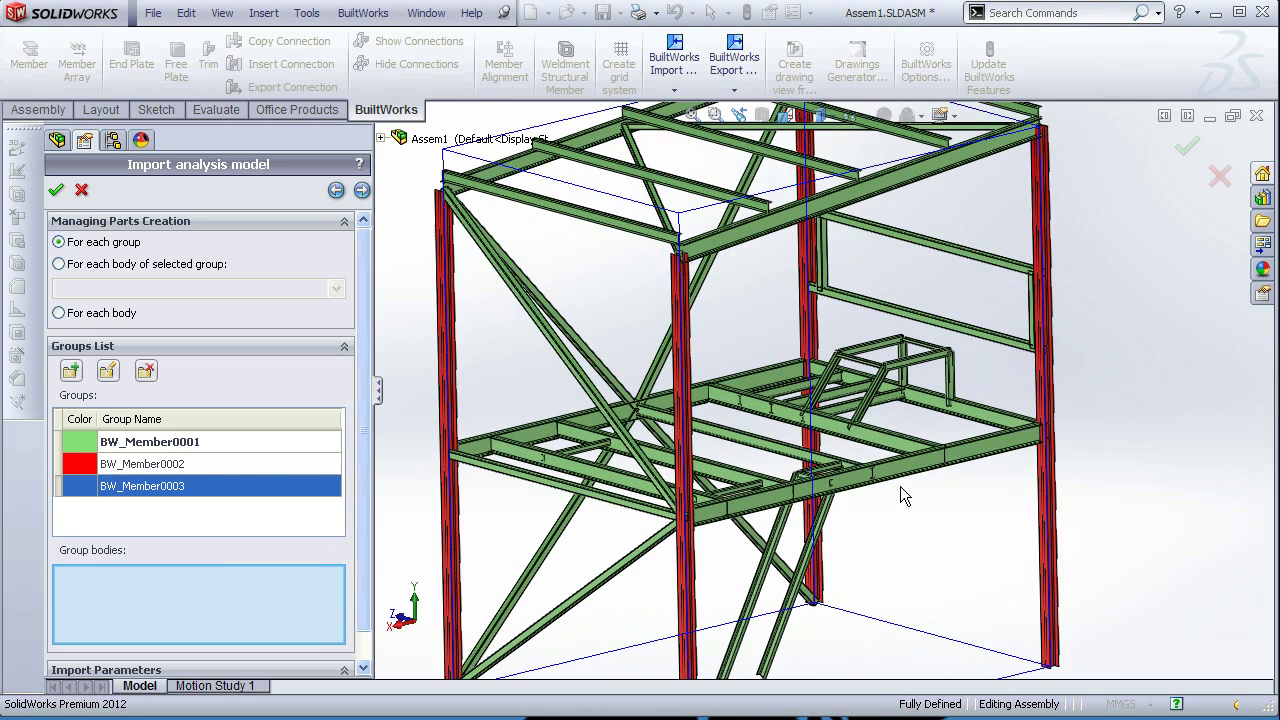
left_click(893, 473)
left_click(560, 424)
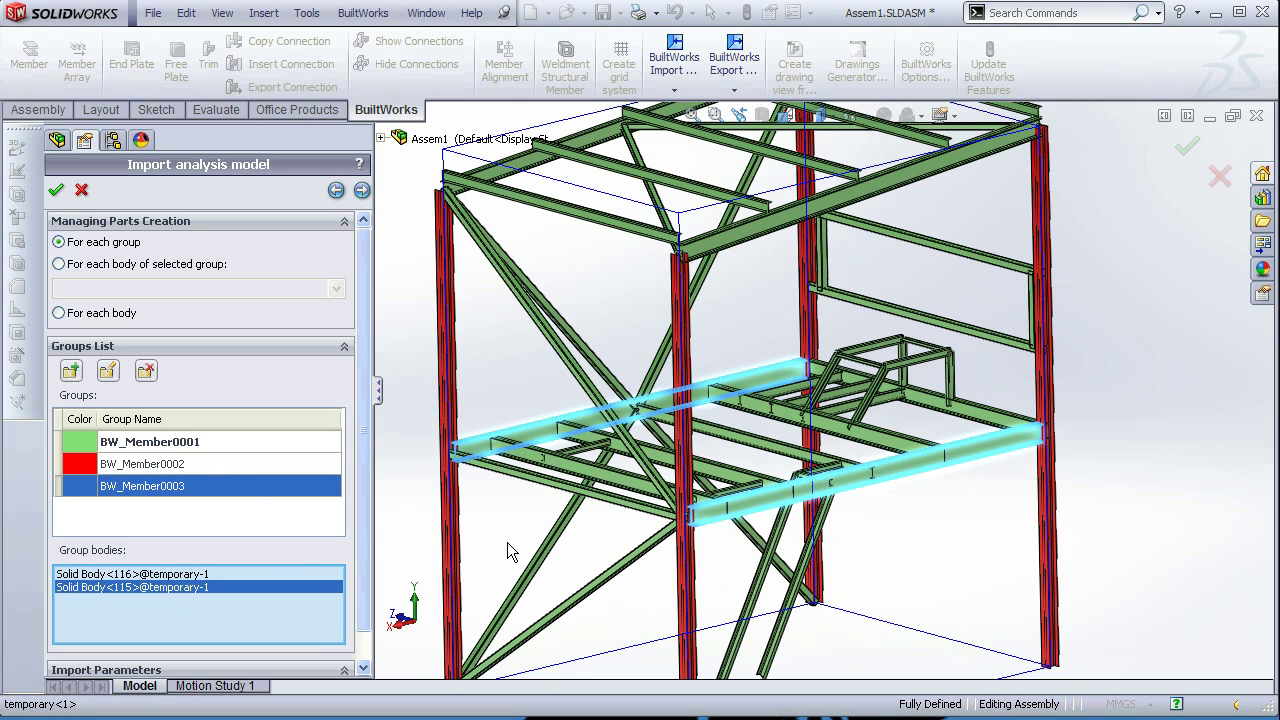
left_click(72, 372)
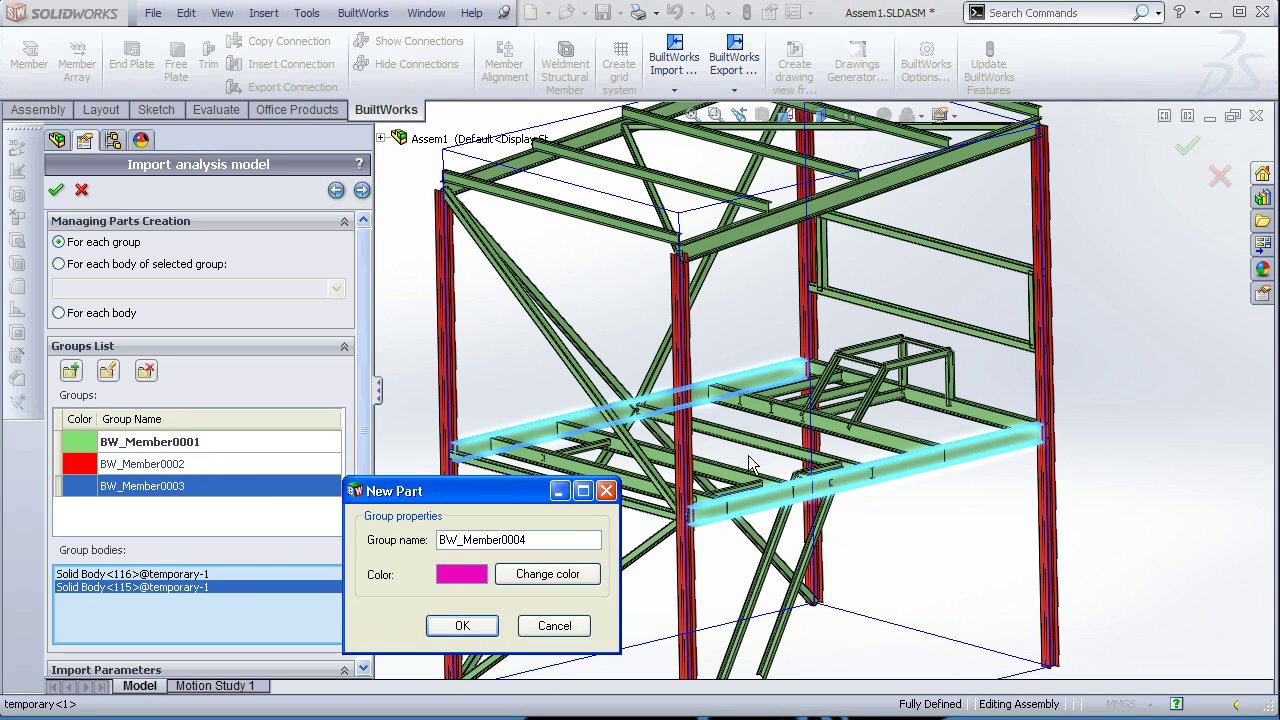
left_click(463, 626)
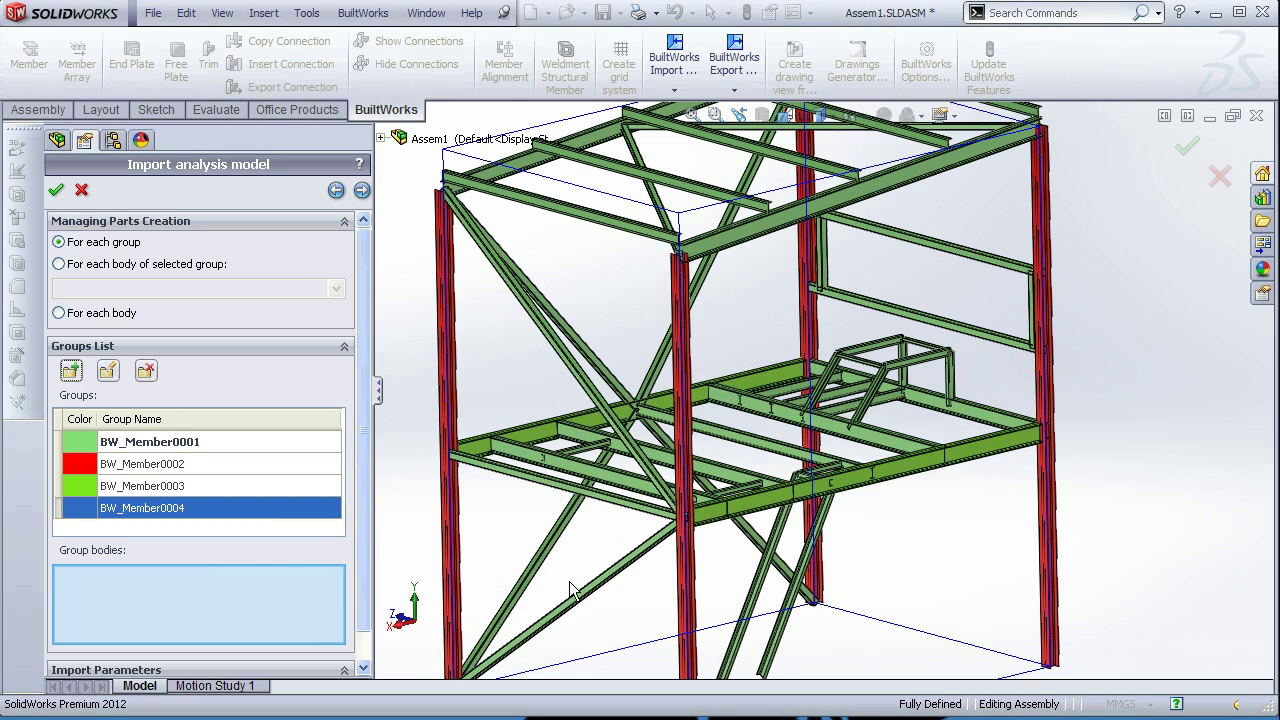
Step: Group four more floor beams into a new magenta part group
left_click(609, 480)
left_click(738, 478)
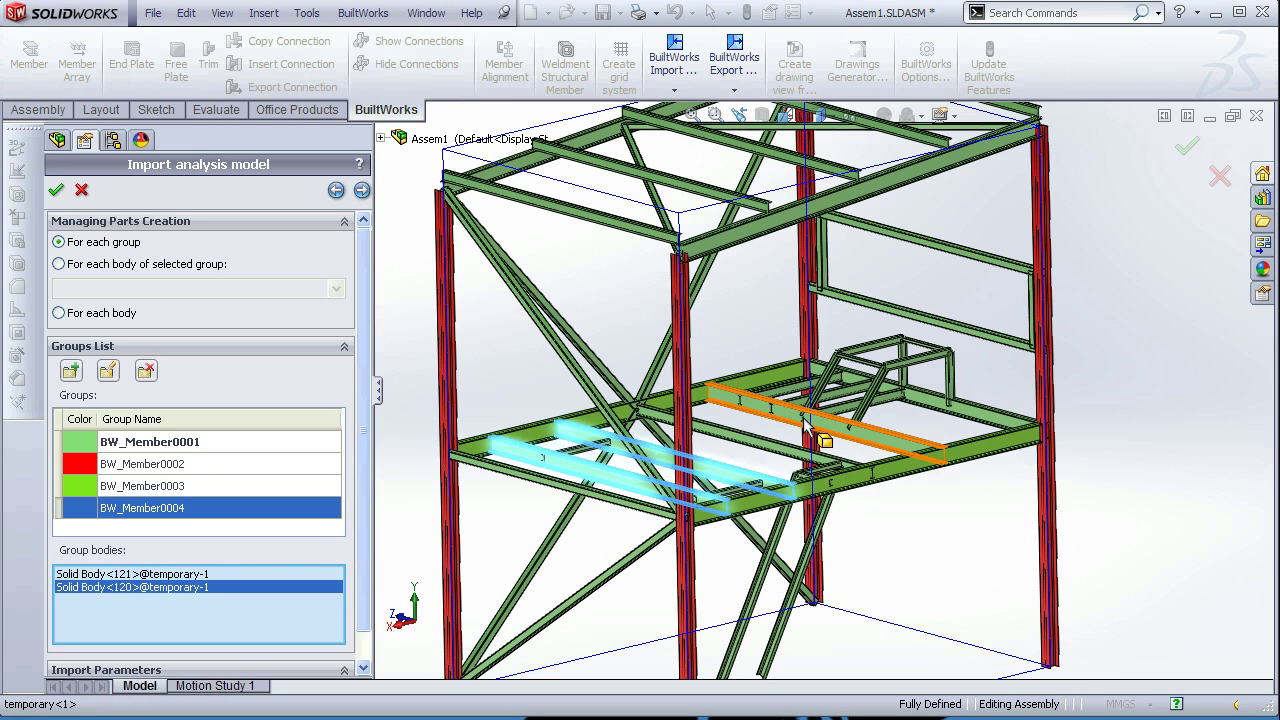
left_click(828, 430)
left_click(988, 420)
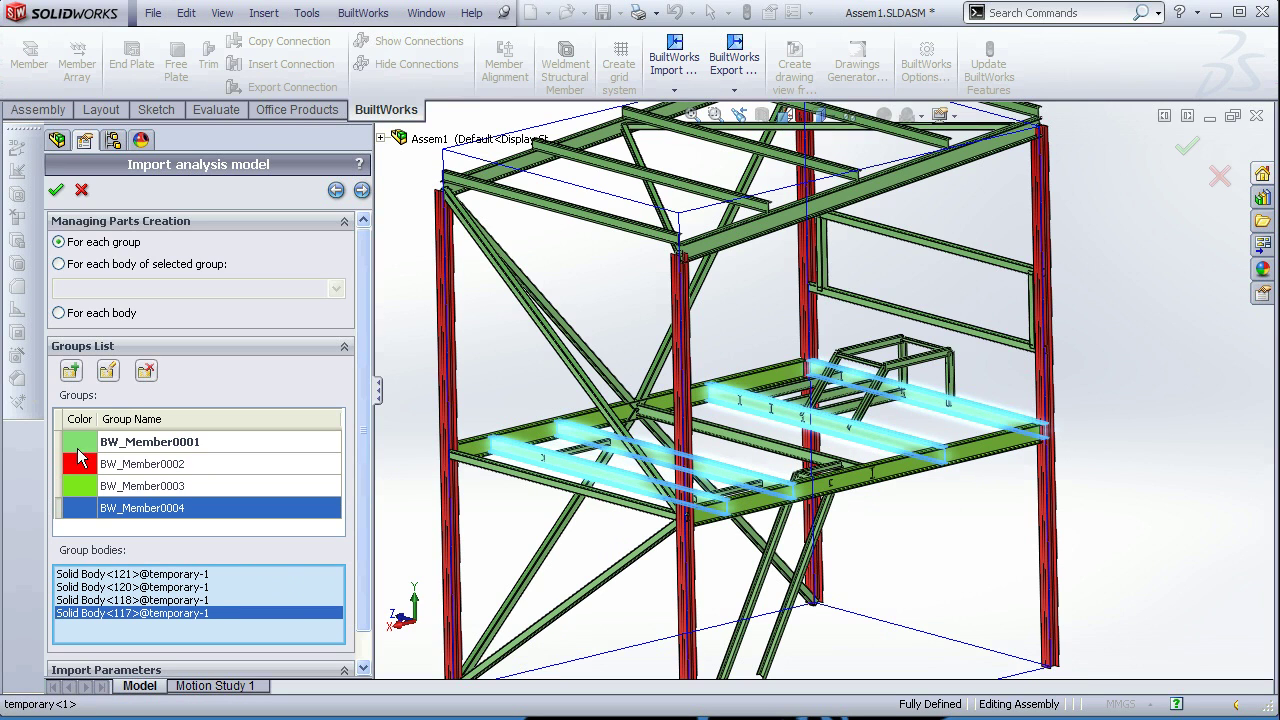
left_click(73, 375)
left_click(462, 645)
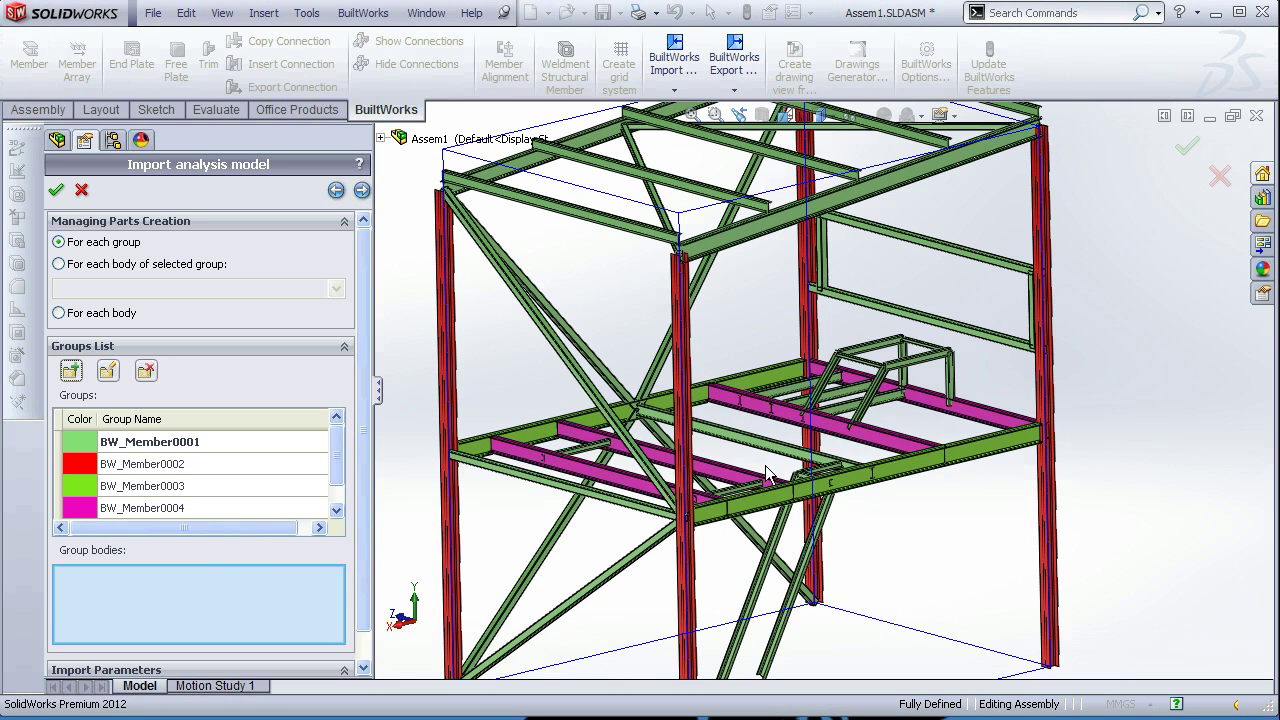
Step: Collect the five diagonal braces into a bracing part group
left_click(626, 558)
left_click(628, 504)
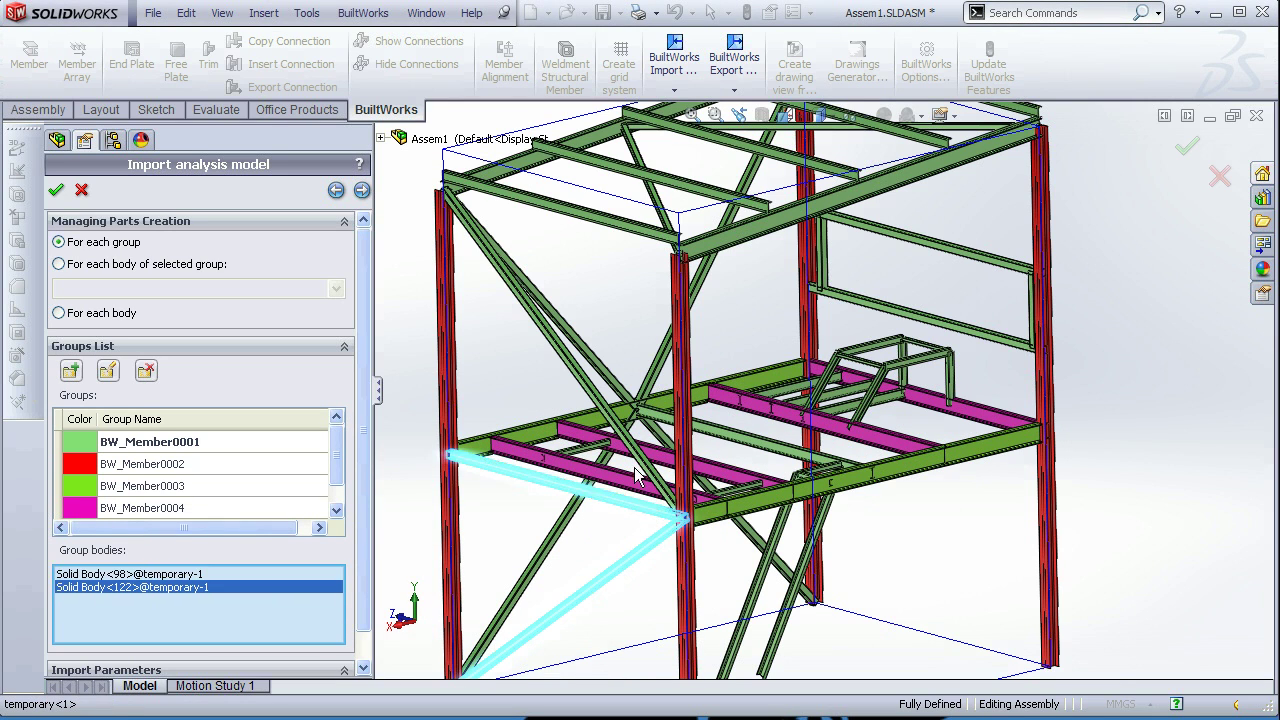
left_click(644, 462)
middle_click_drag(757, 487, 754, 509)
scroll(754, 509, "up", 5)
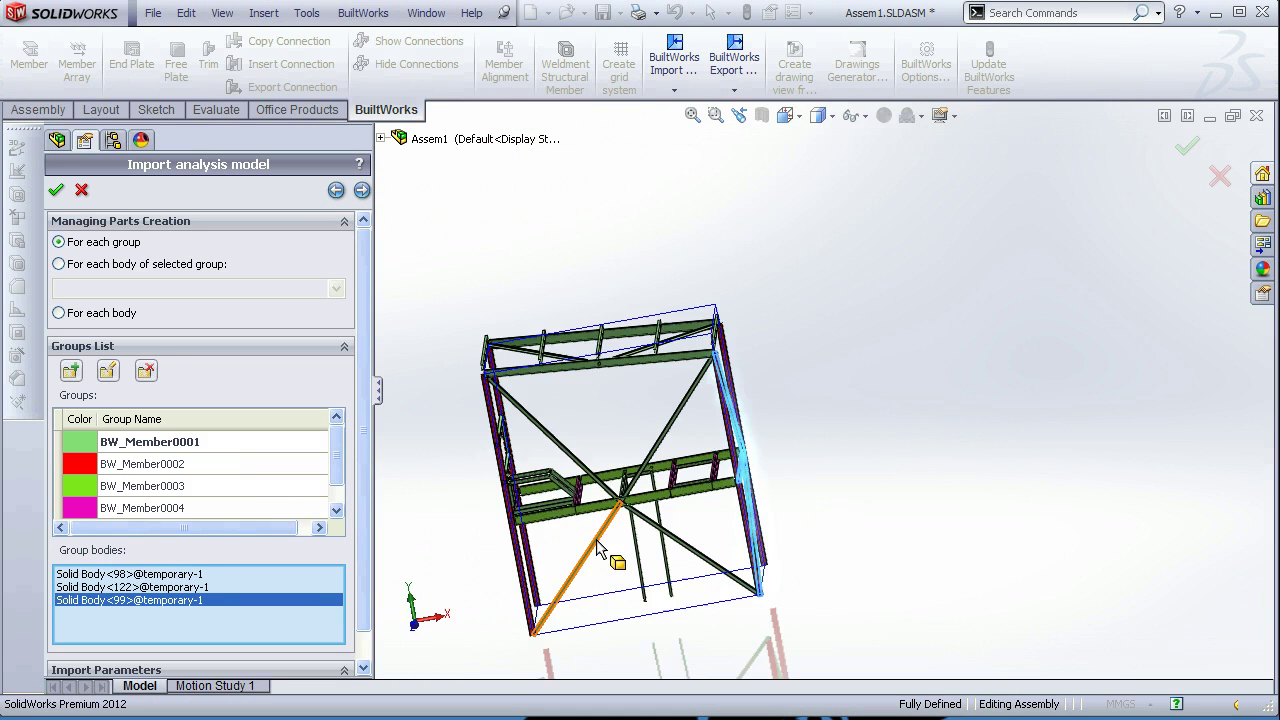
left_click(592, 542)
left_click(680, 539)
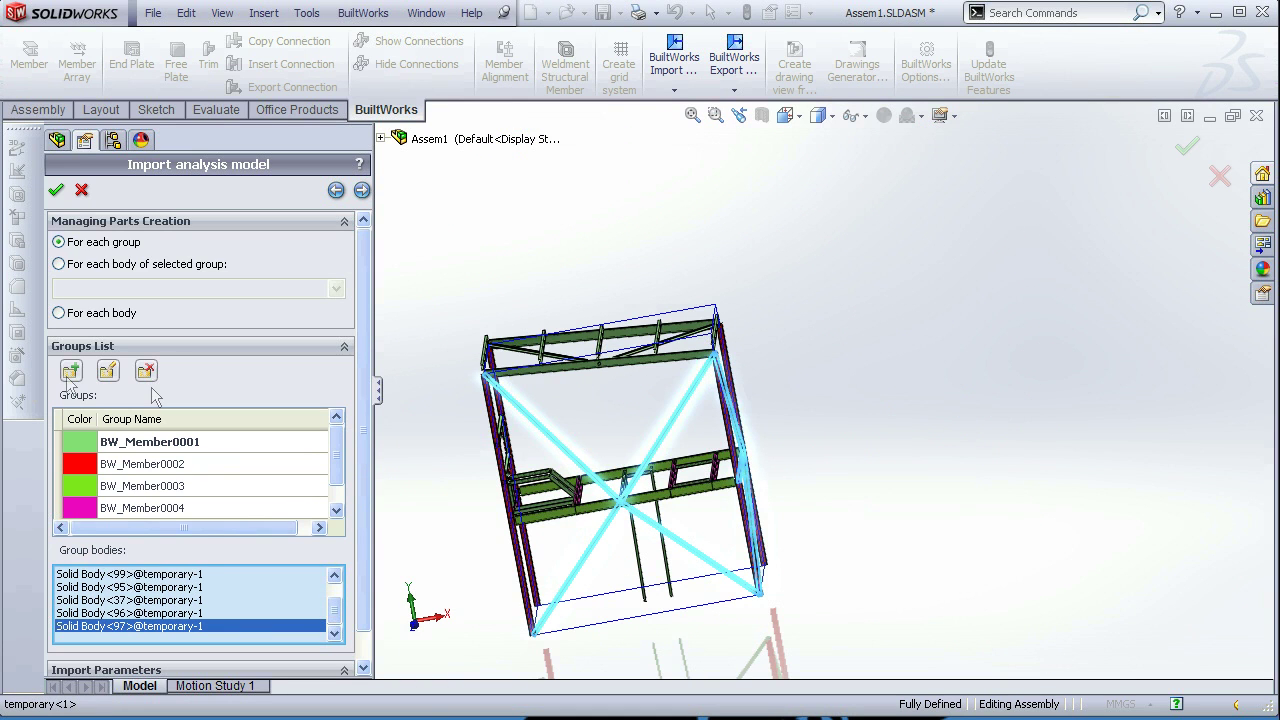
left_click(71, 371)
left_click(171, 554)
middle_click_drag(673, 553, 792, 486)
Step: Review the bodies in BW_Member0005 and BW_Member0004, then reselect BW_Member0005
scroll(671, 438, "down", 5)
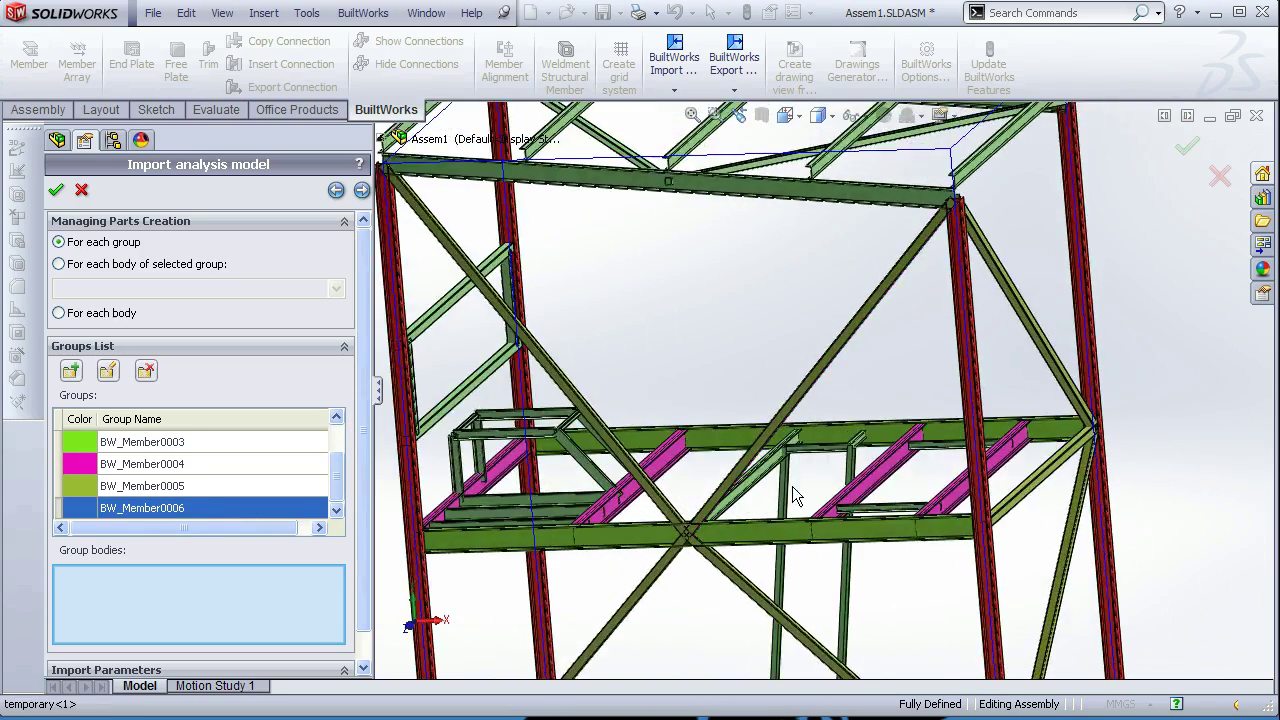
scroll(792, 486, "up", 5)
scroll(760, 245, "down", 5)
scroll(760, 245, "down", 3)
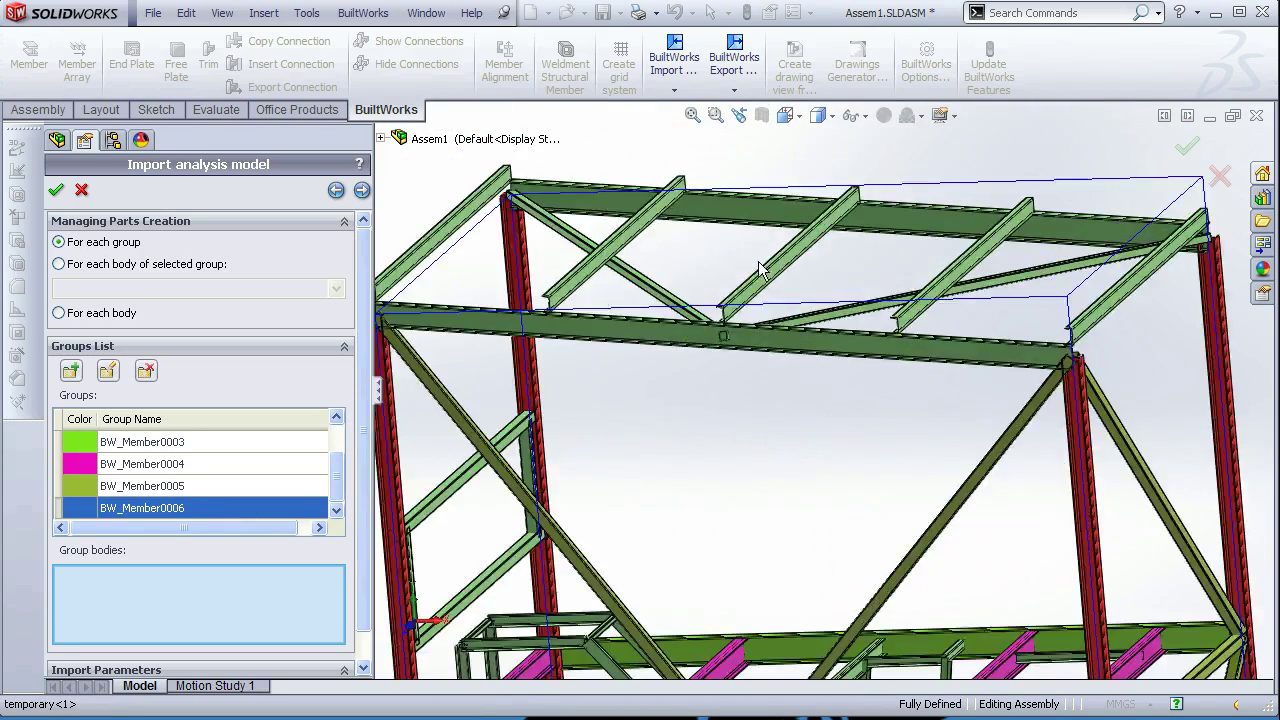
middle_click_drag(823, 480, 812, 491)
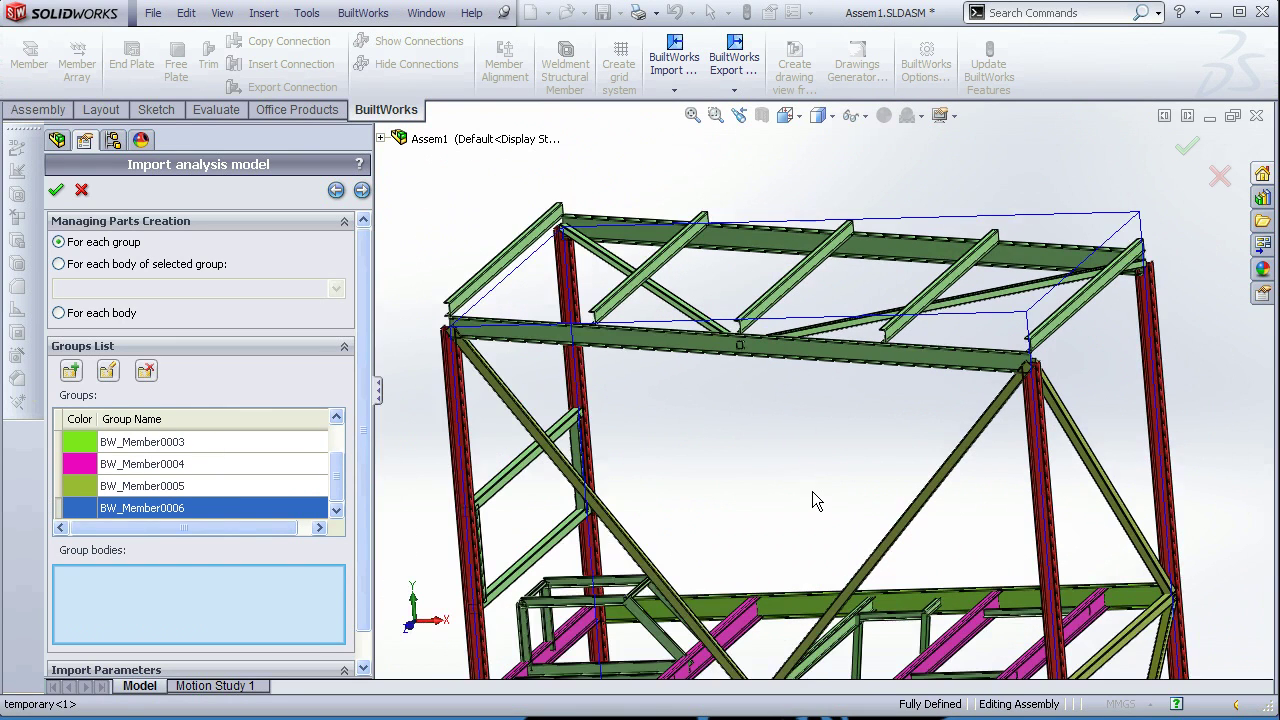
left_click(121, 490)
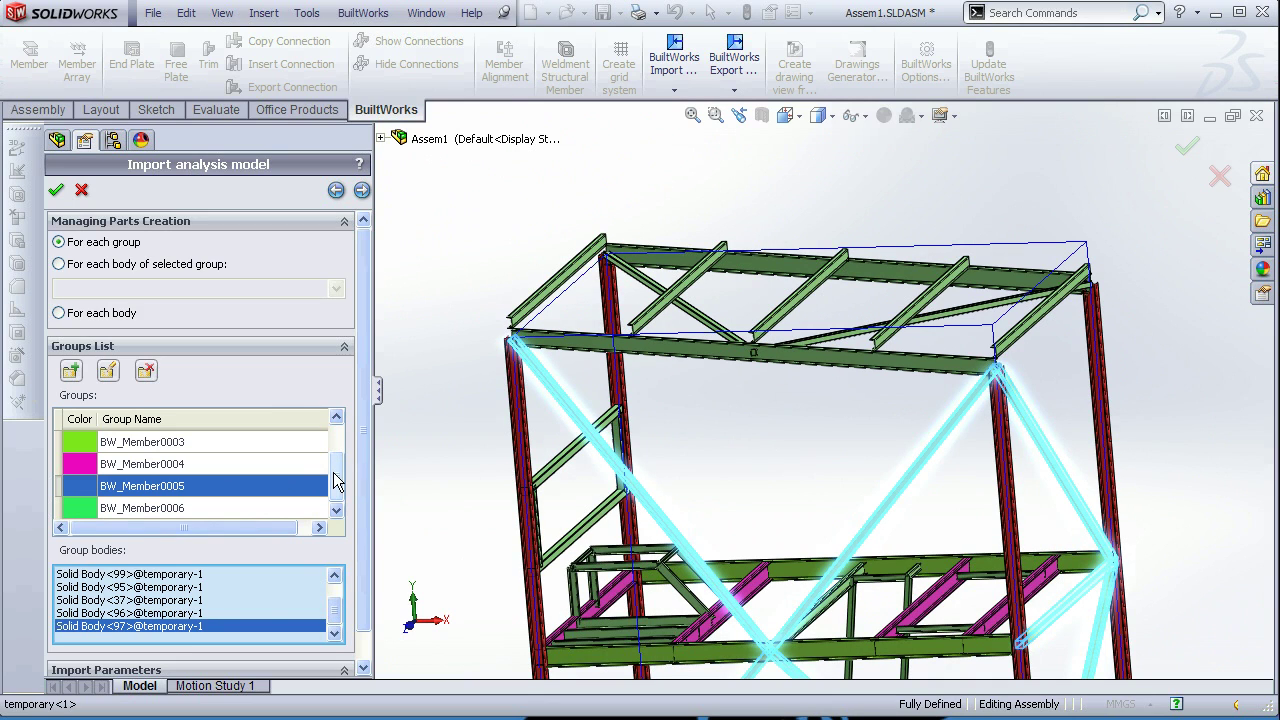
left_click(122, 468)
left_click(128, 489)
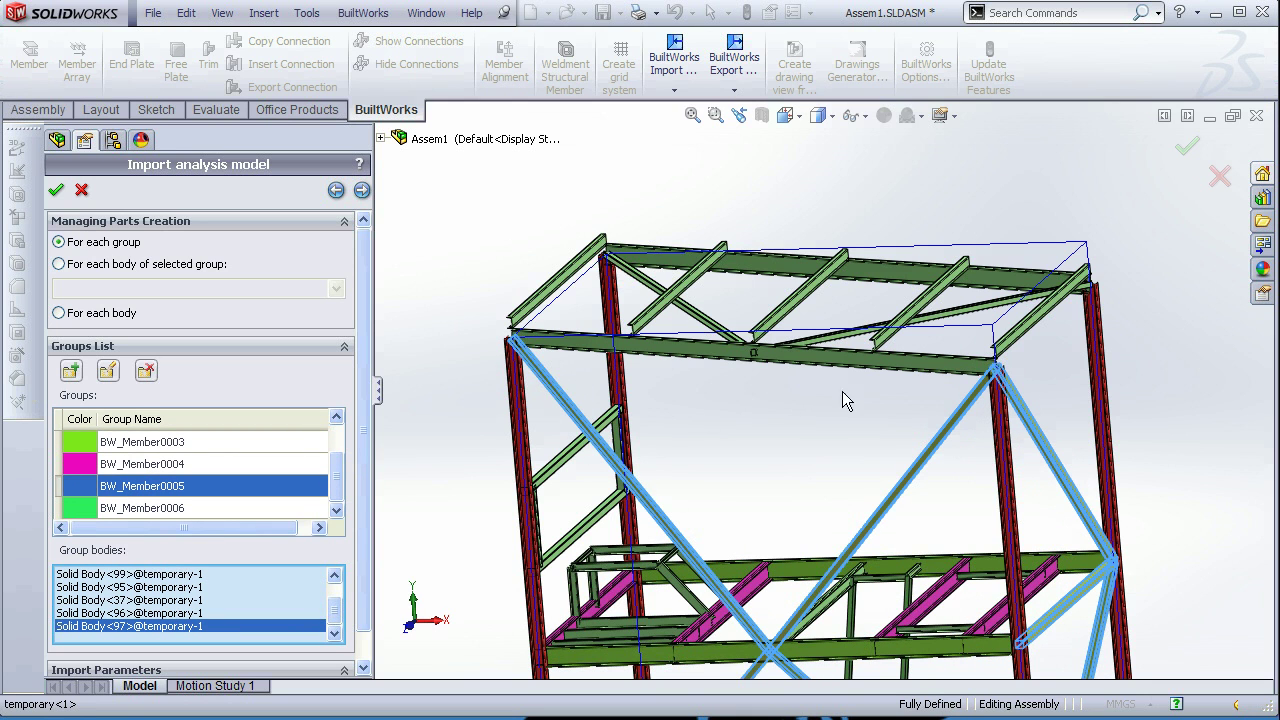
Step: Add the two roof diagonals (Solid Body 107 and 108) to BW_Member0005, then reselect BW_Member0006
middle_click_drag(842, 391, 820, 448)
left_click(757, 358)
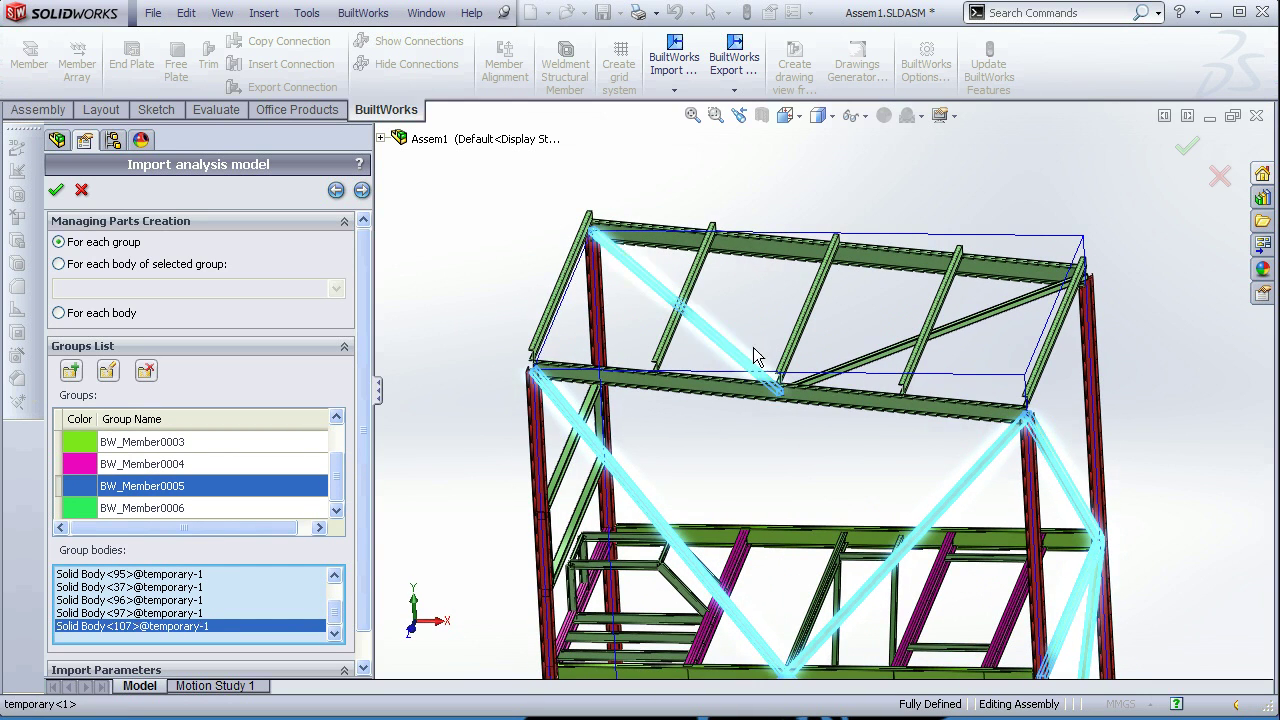
left_click(851, 364)
middle_click_drag(873, 418, 778, 469)
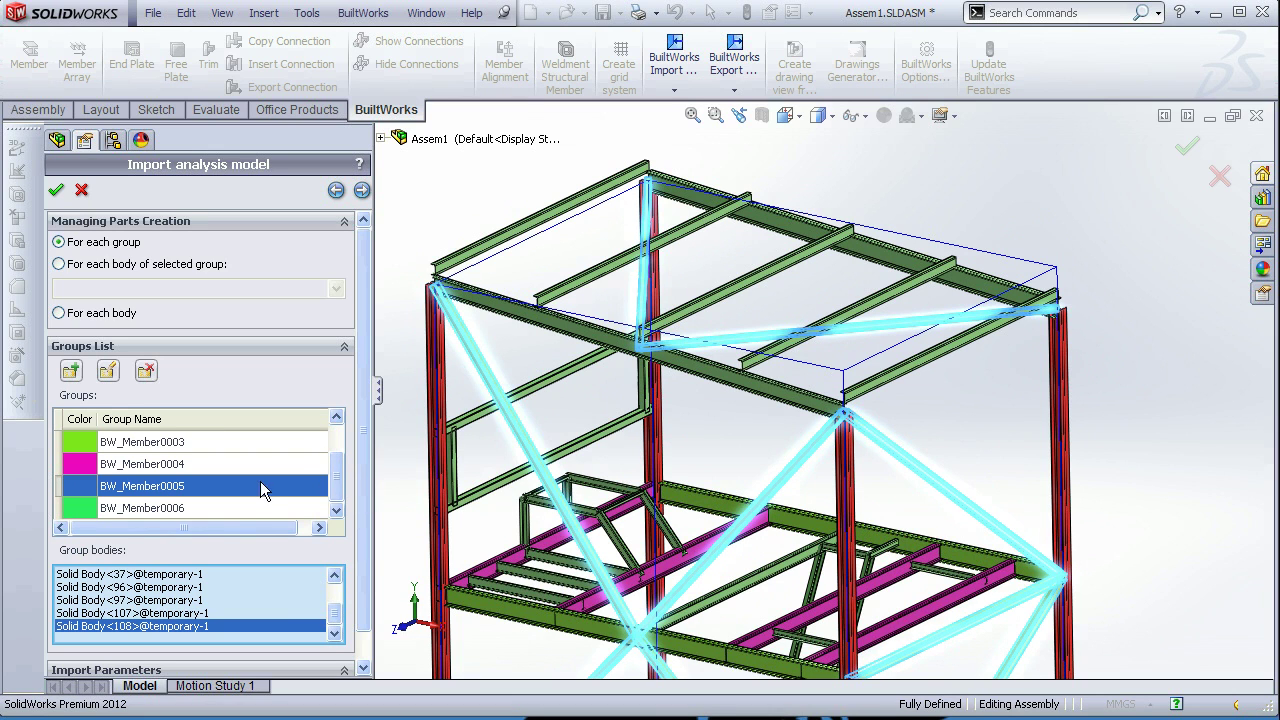
left_click(136, 509)
Step: Group the roof beams into a new part group
middle_click_drag(728, 479, 682, 472)
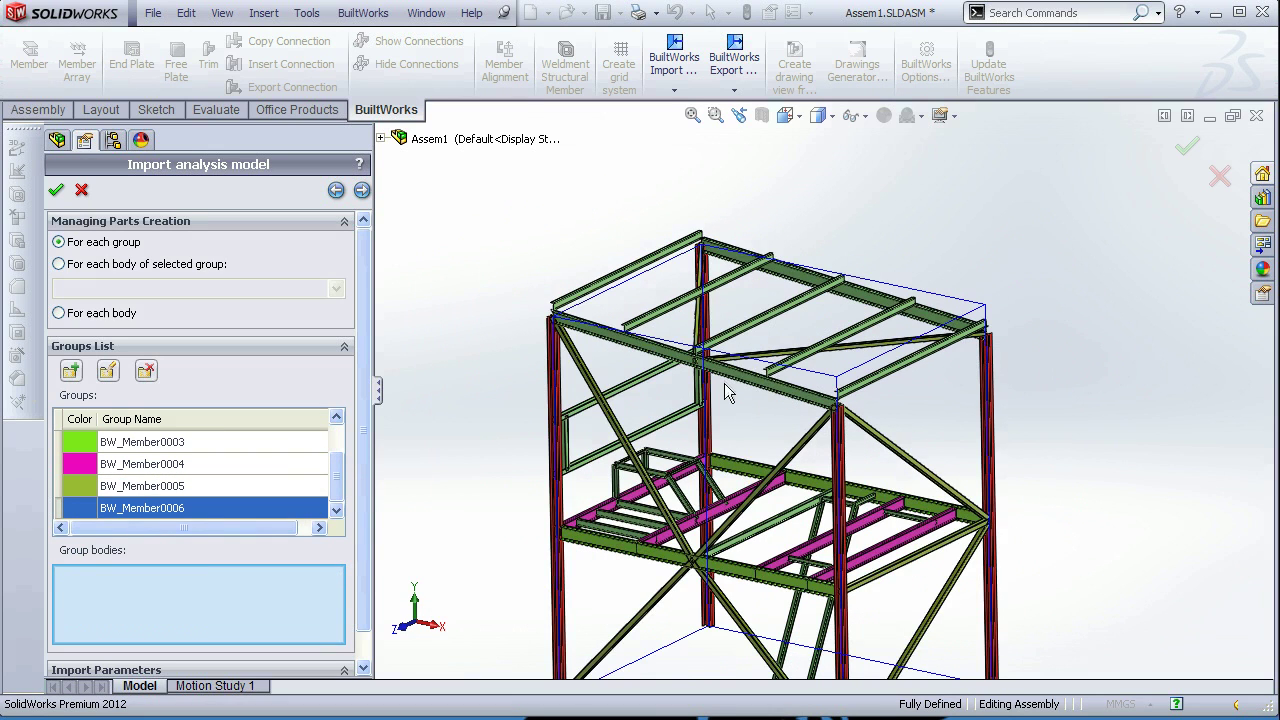
left_click(845, 285)
key("Escape")
left_click(771, 325)
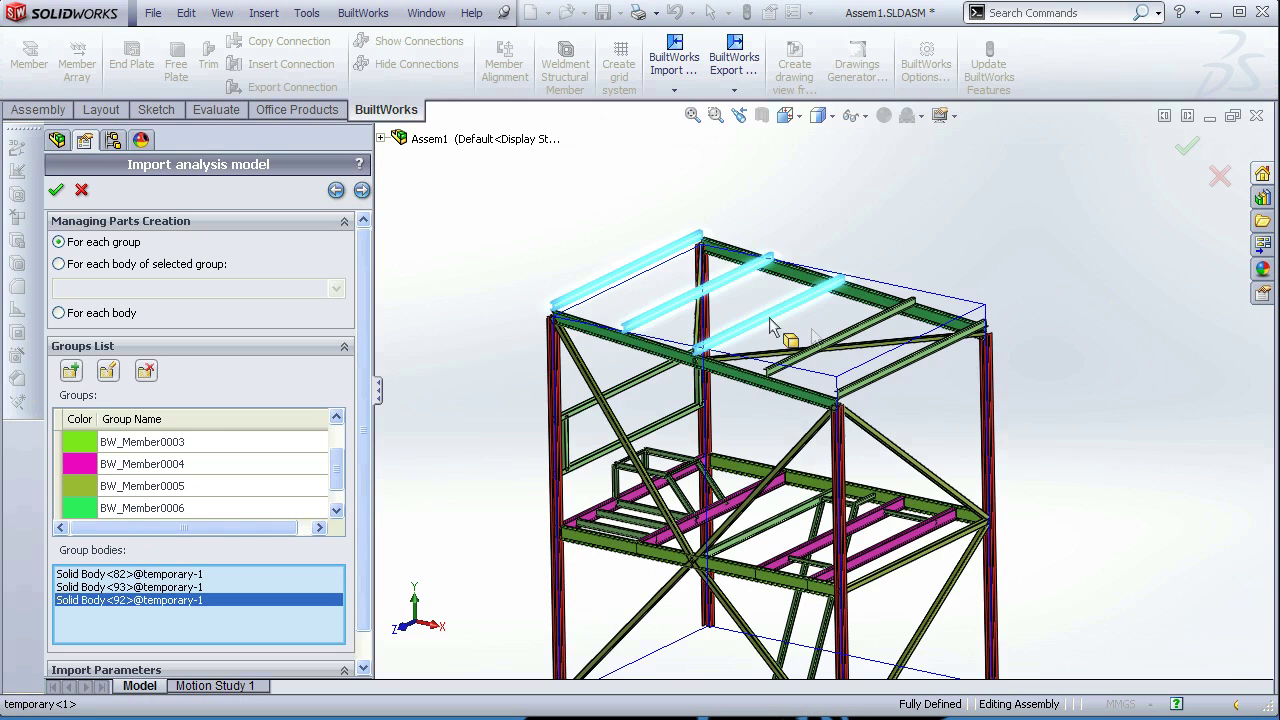
left_click(840, 335)
left_click(71, 371)
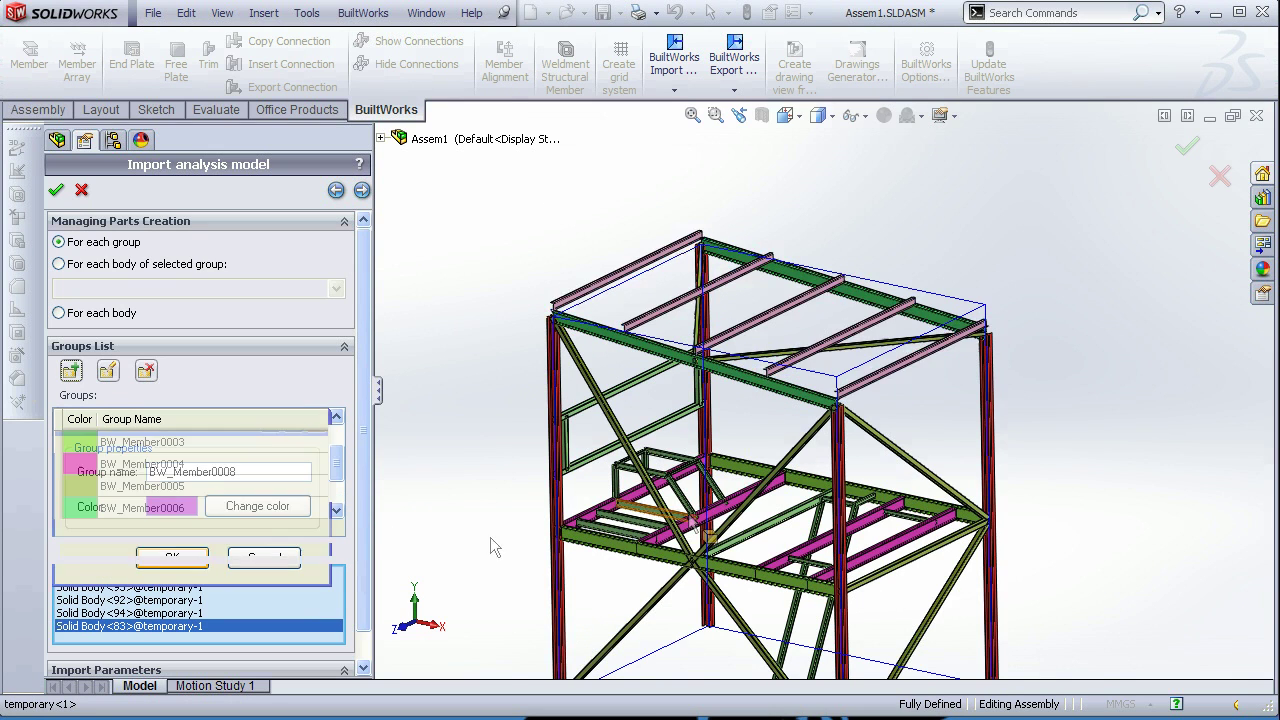
scroll(657, 534, "down", 5)
left_click(677, 486)
Step: Put three handrail pieces into the new group BW_Member0010
key("Escape")
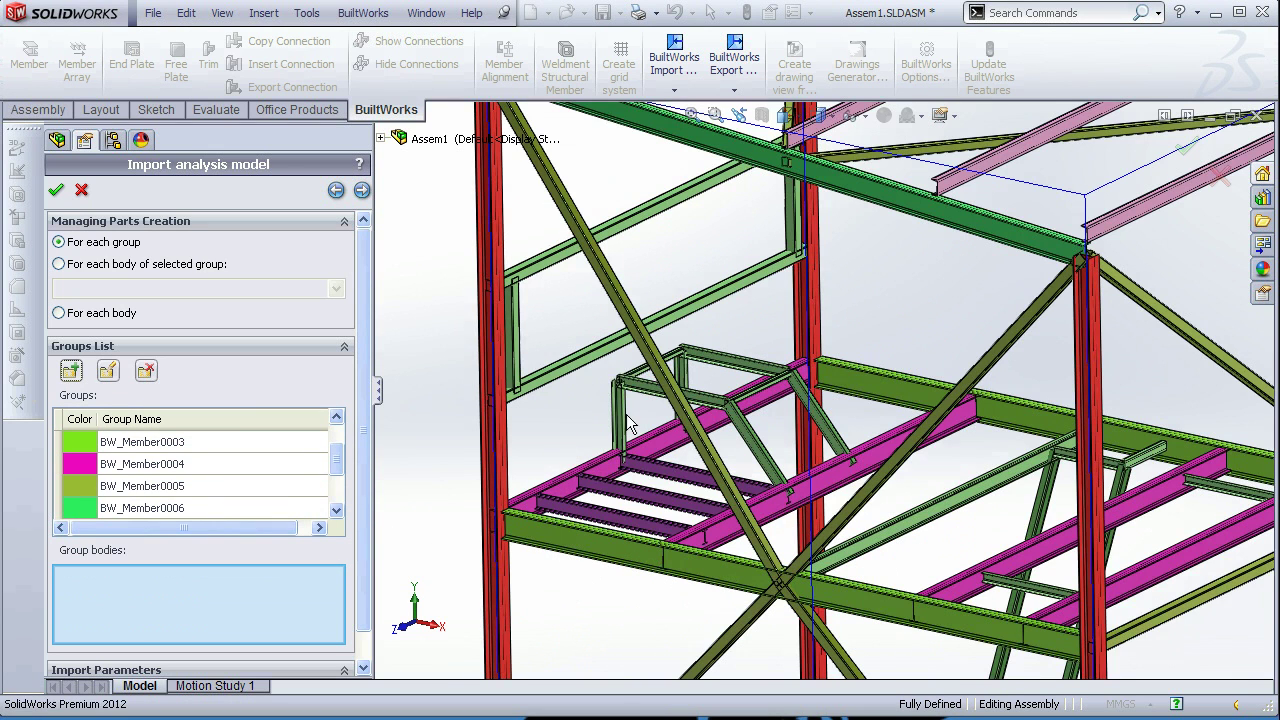
left_click(620, 418)
left_click(760, 460)
left_click(820, 420)
left_click(71, 371)
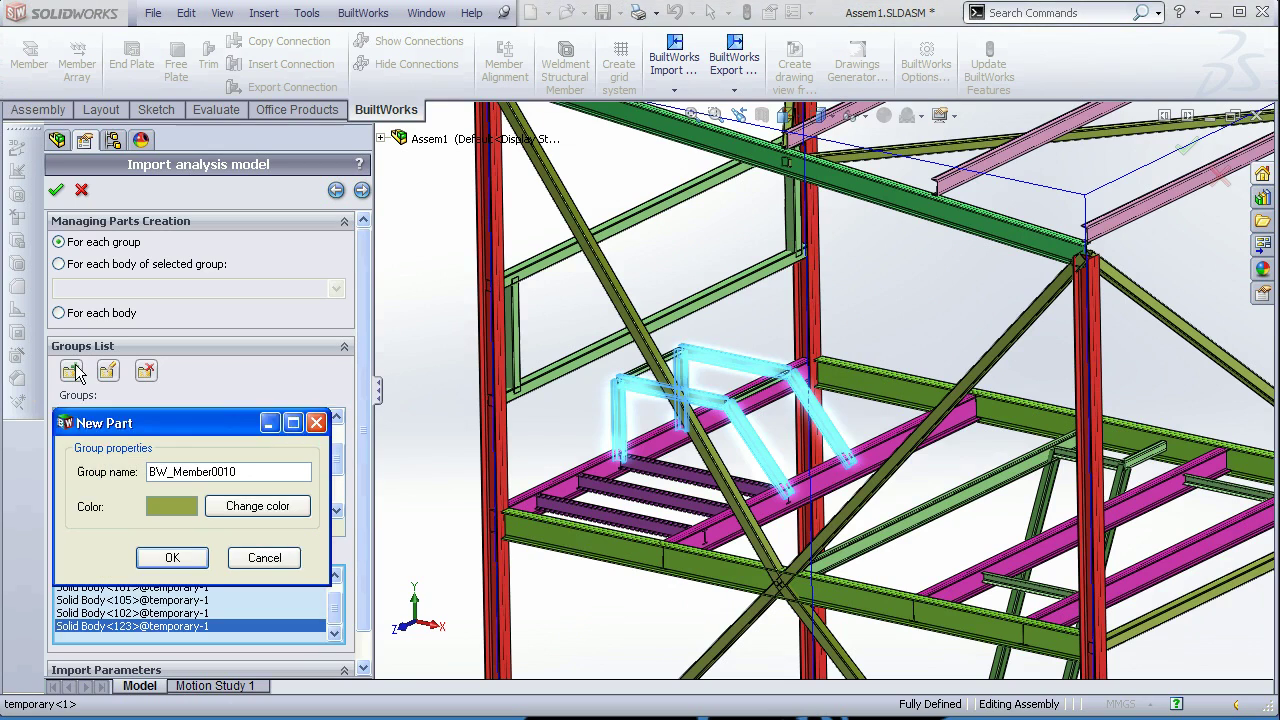
key("Return")
Step: Create group BW_Member0011 from two platform frame members
left_click(645, 368)
left_click(755, 385)
left_click(71, 371)
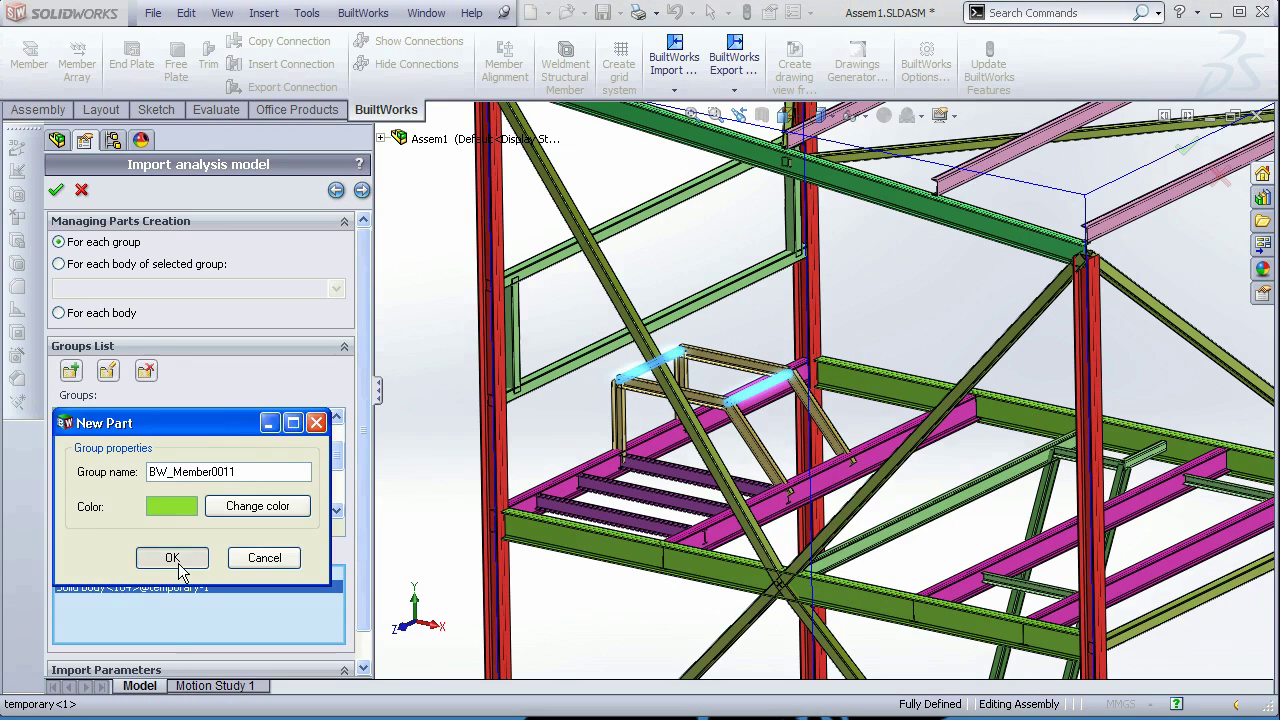
left_click(172, 558)
Step: Pick two beams and another member and make them a further part group
scroll(988, 593, "up", 3)
left_click(960, 460)
left_click(1010, 440)
scroll(870, 383, "down", 3)
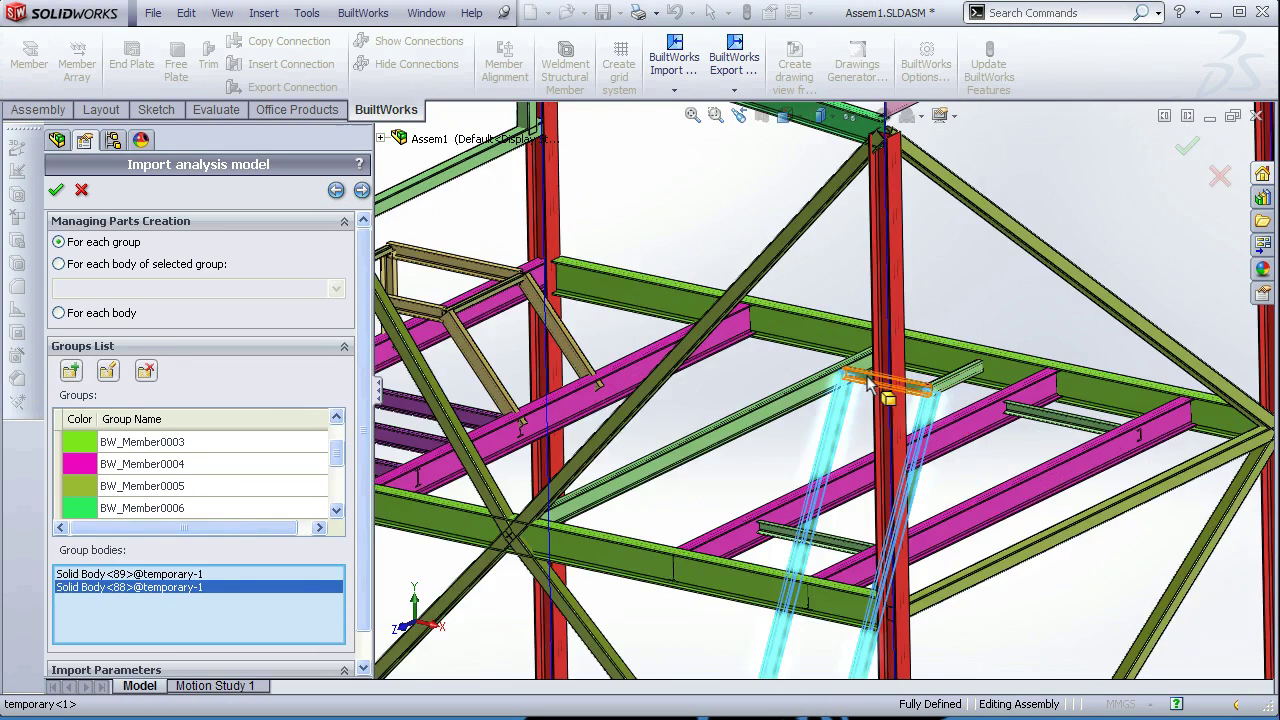
left_click(470, 418)
left_click(71, 371)
left_click(177, 557)
Step: Select the empty BW_Member0012 group and view the frame side-on
scroll(196, 480, "down", 2)
left_click(196, 508)
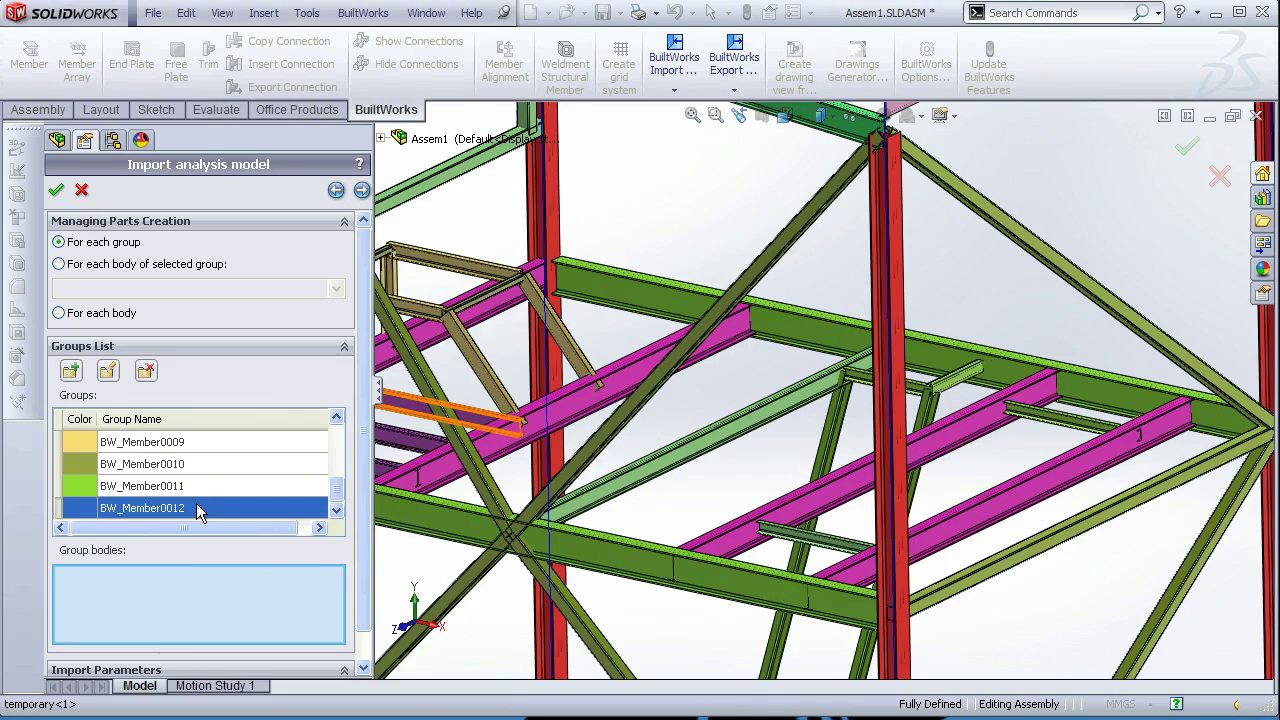
scroll(740, 454, "up", 6)
scroll(740, 470, "down", 3)
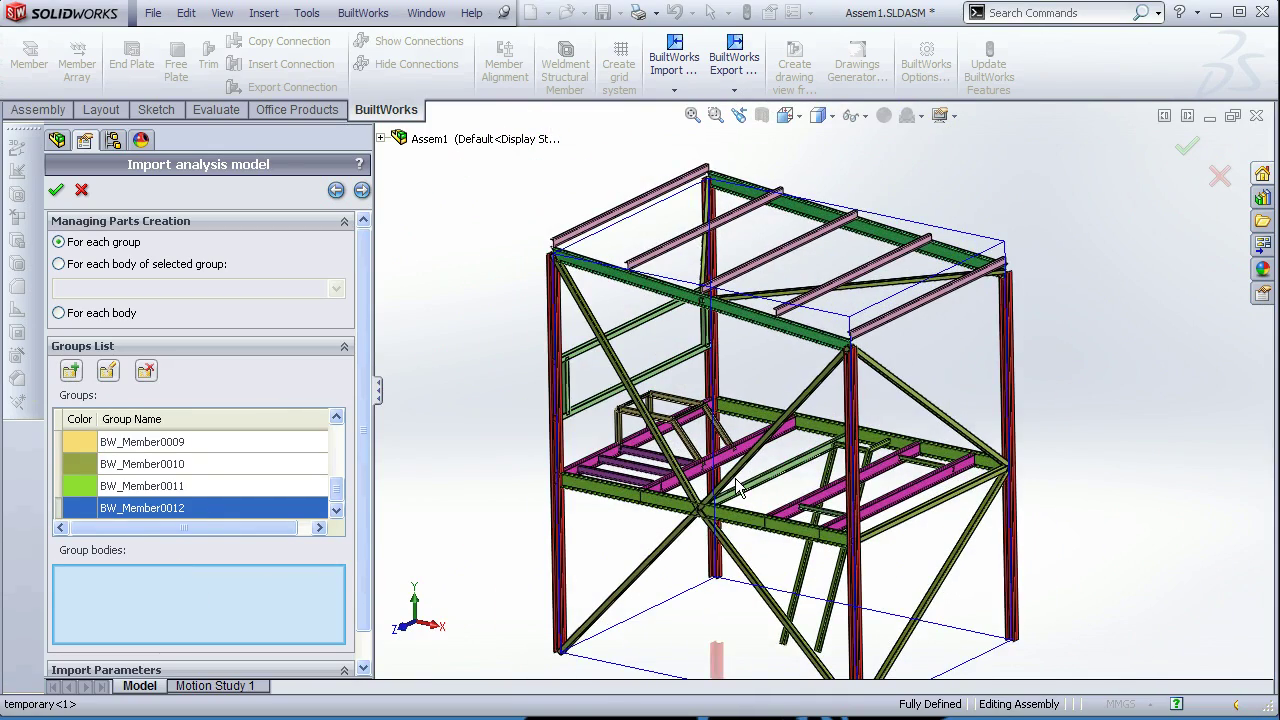
middle_click_drag(865, 573, 667, 483)
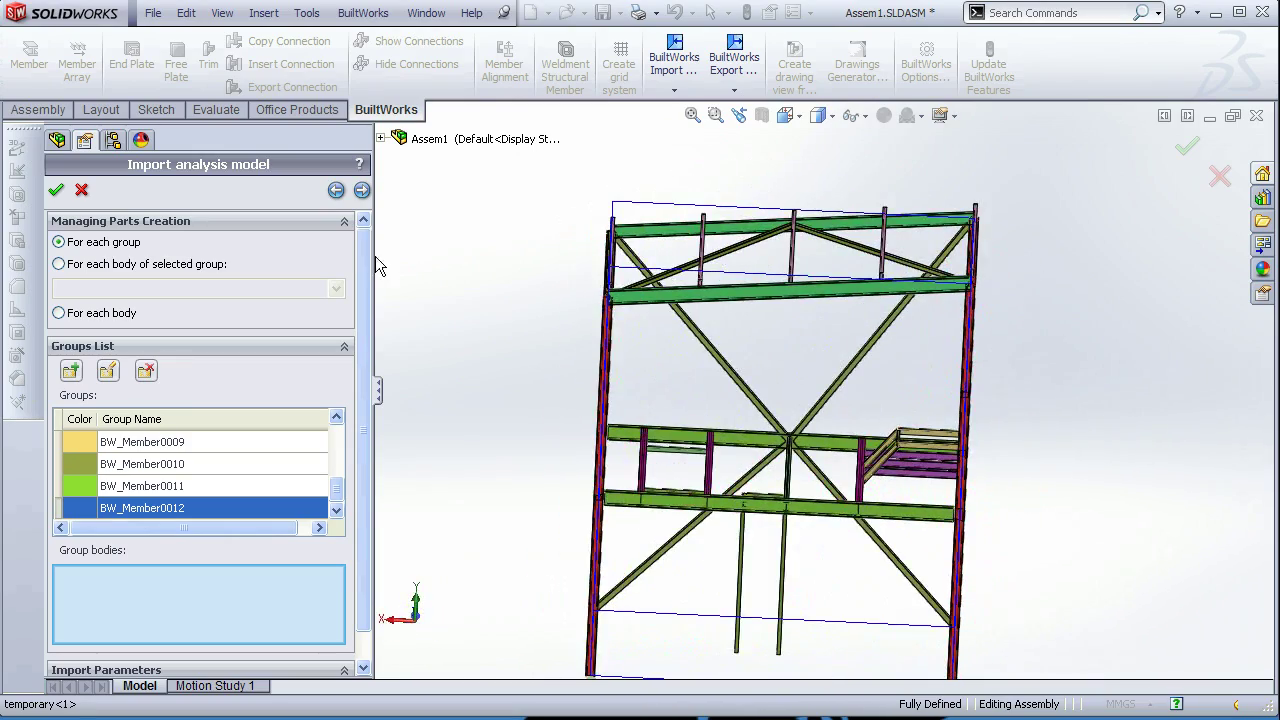
Step: Confirm the grouping, group Configure Sections by Imported section, and select the IPE200 row
left_click(362, 191)
left_click(55, 191)
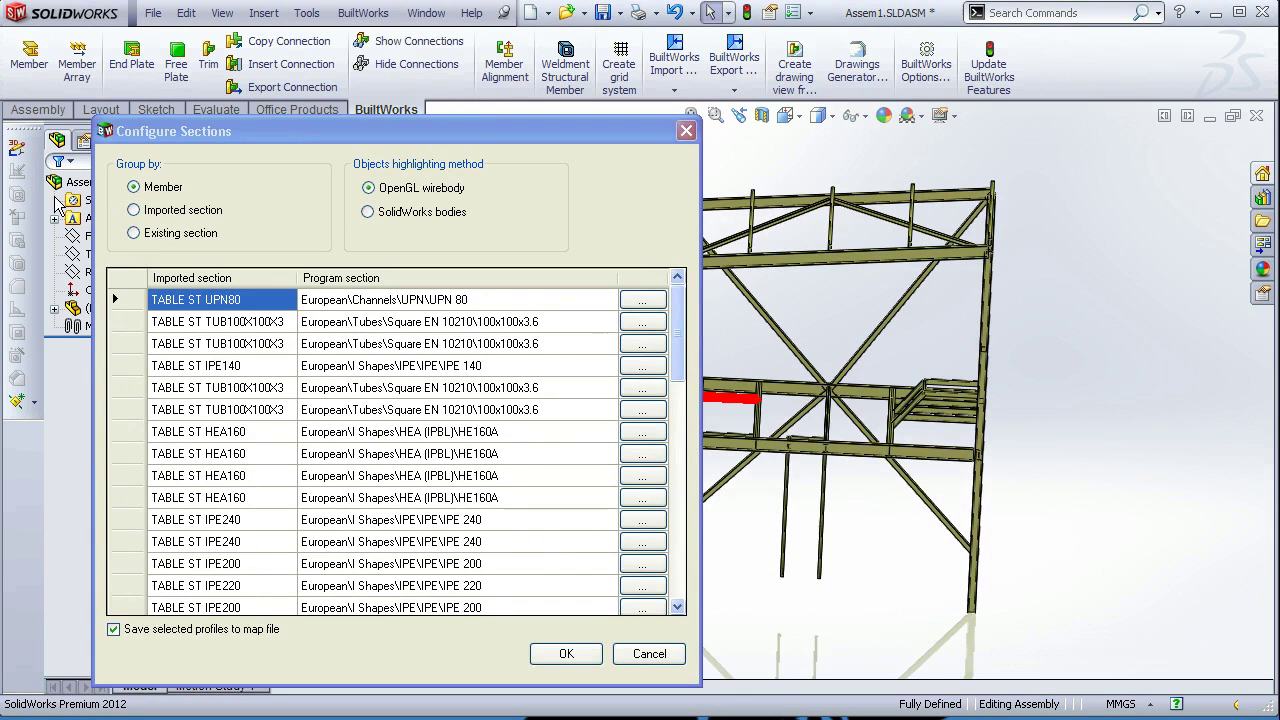
left_click_drag(246, 135, 188, 121)
middle_click_drag(835, 490, 790, 455)
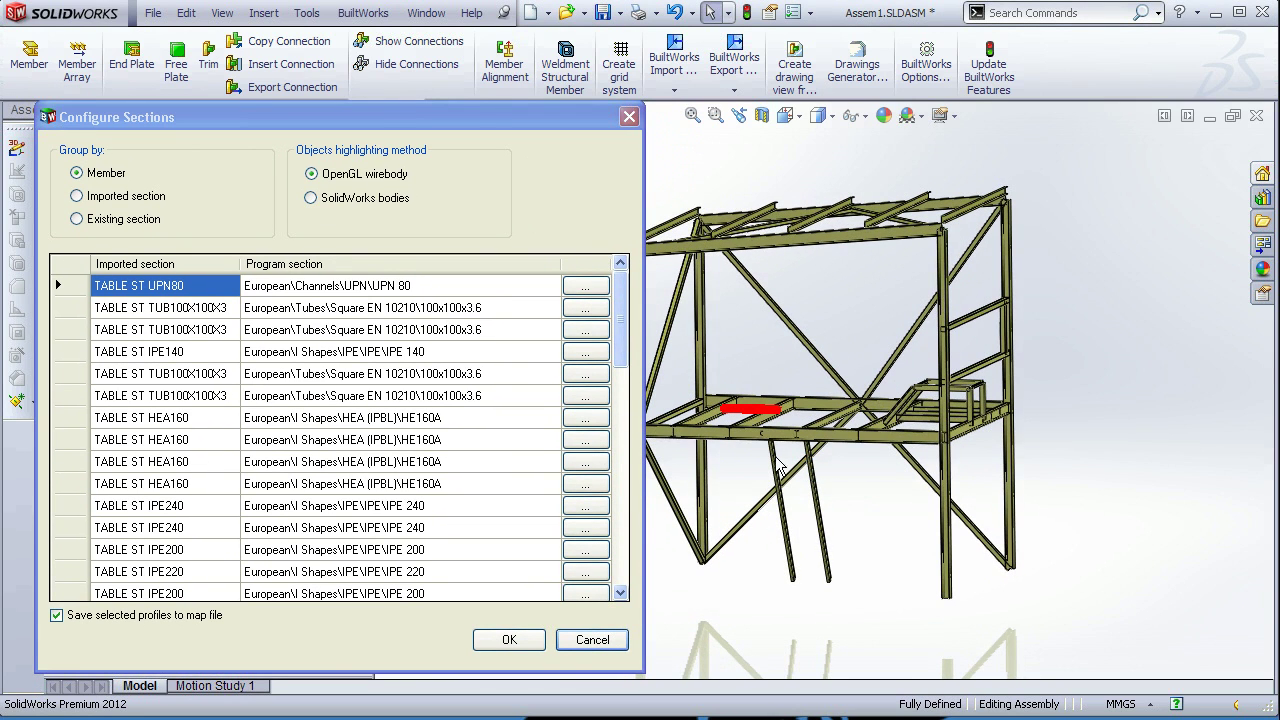
left_click(135, 200)
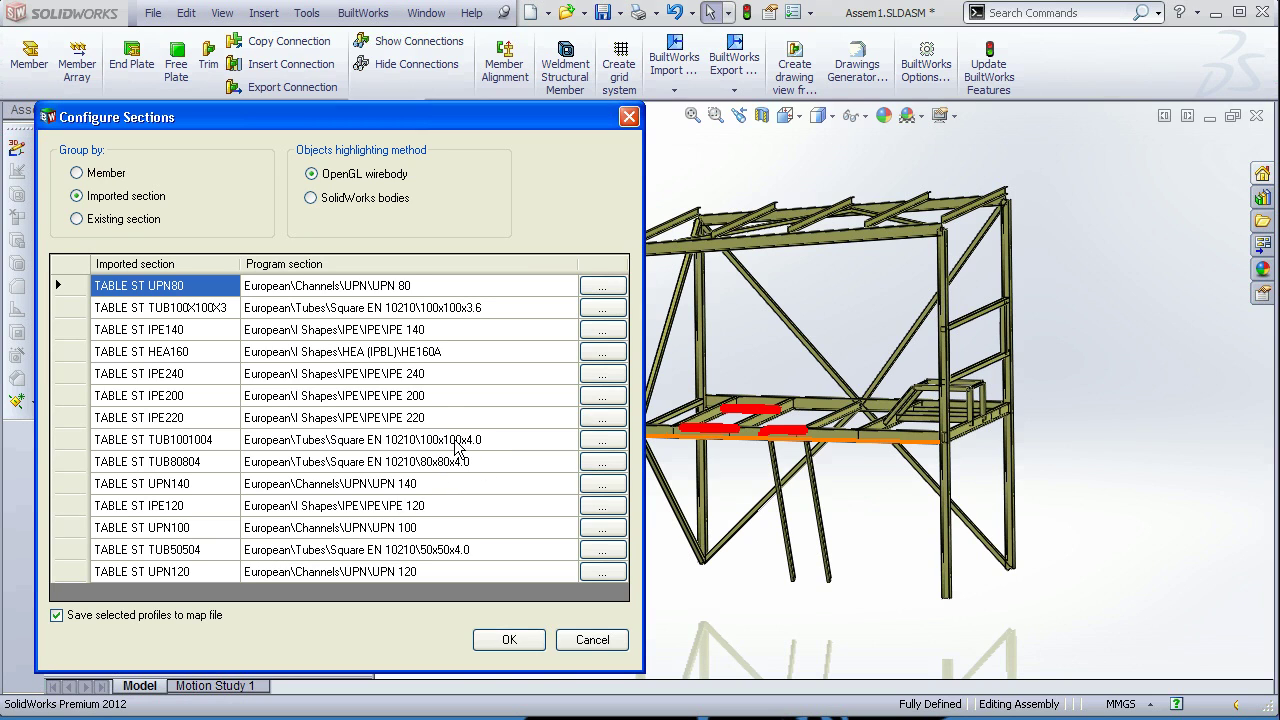
left_click(436, 398)
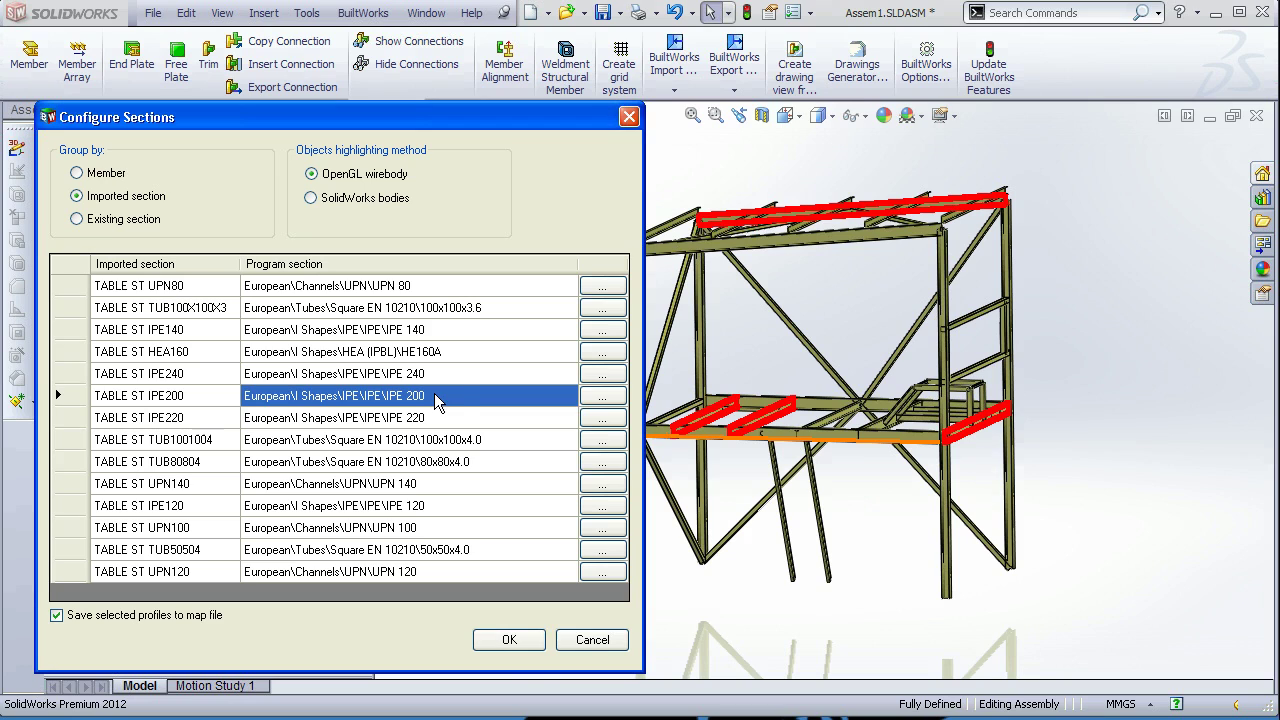
left_click(604, 397)
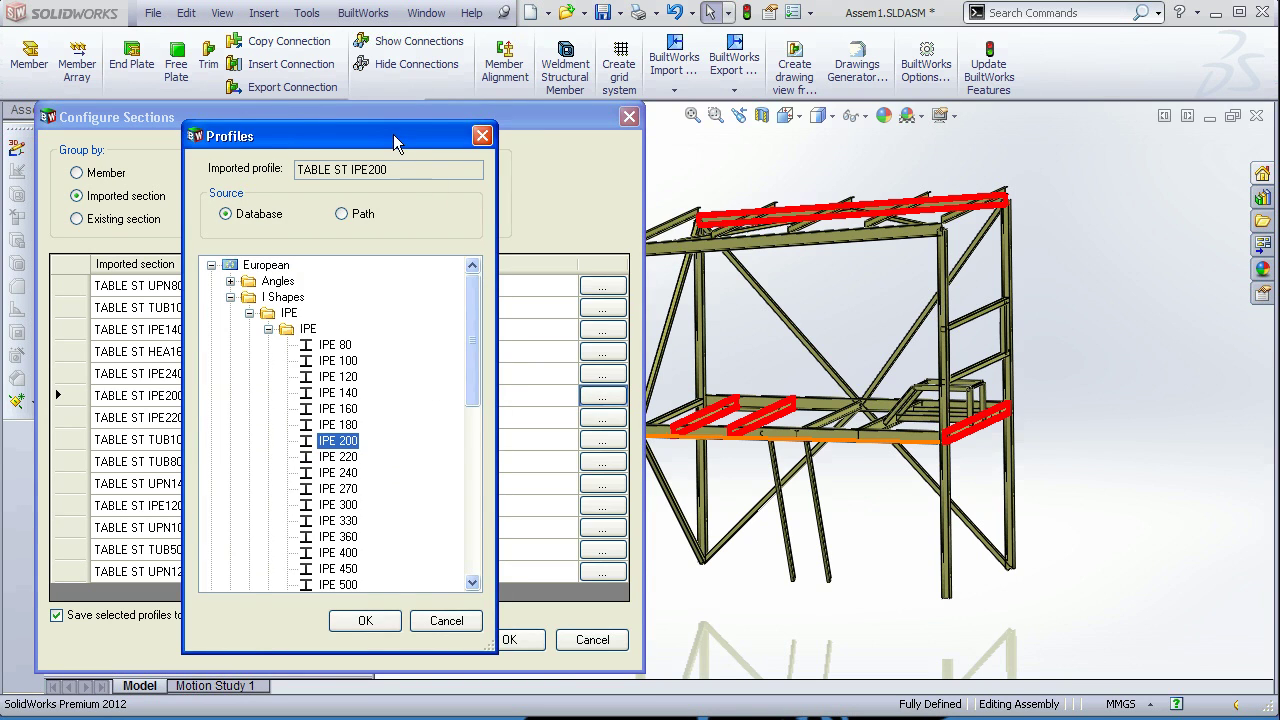
left_click_drag(393, 134, 864, 110)
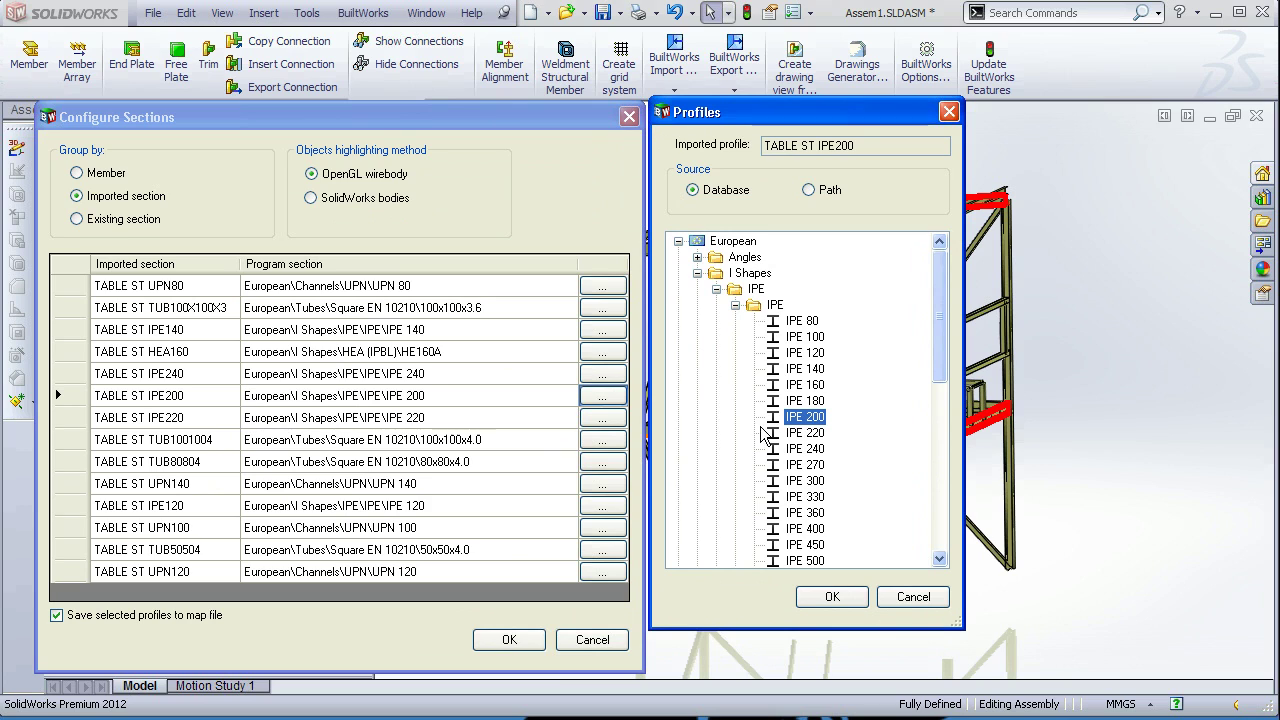
left_click(801, 340)
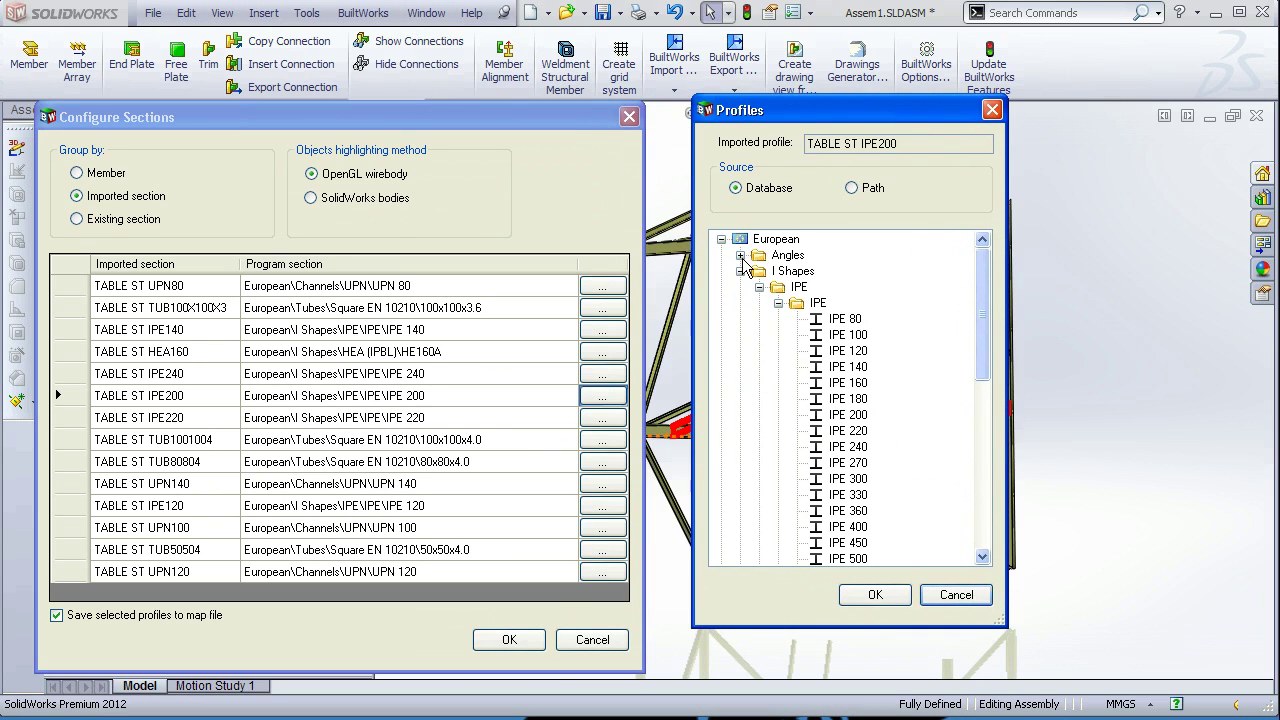
left_click(741, 272)
left_click(741, 272)
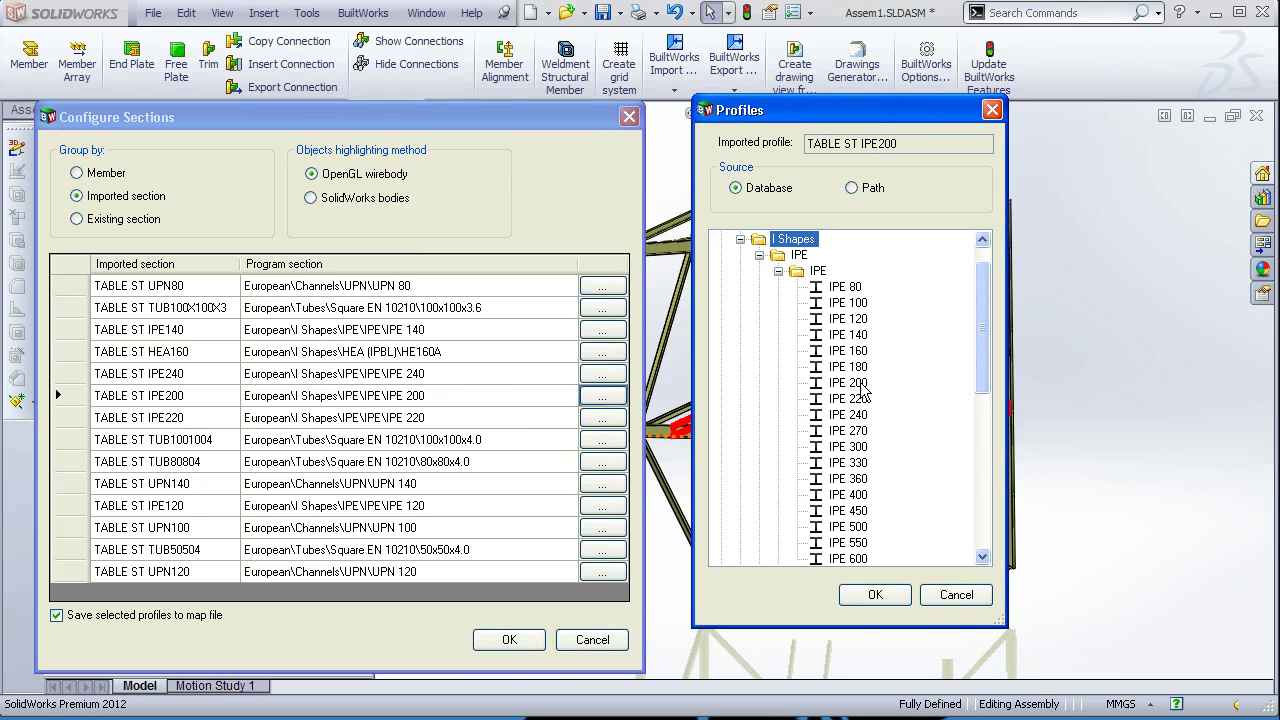
left_click(740, 239)
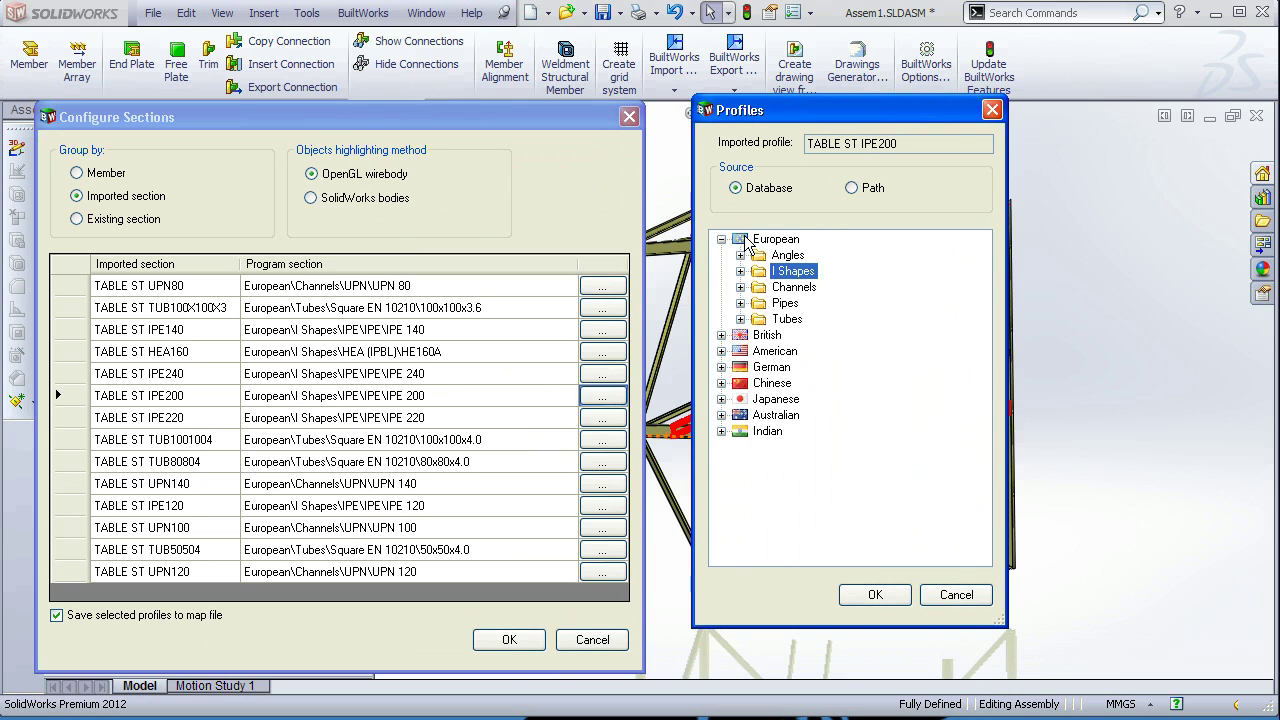
left_click(721, 239)
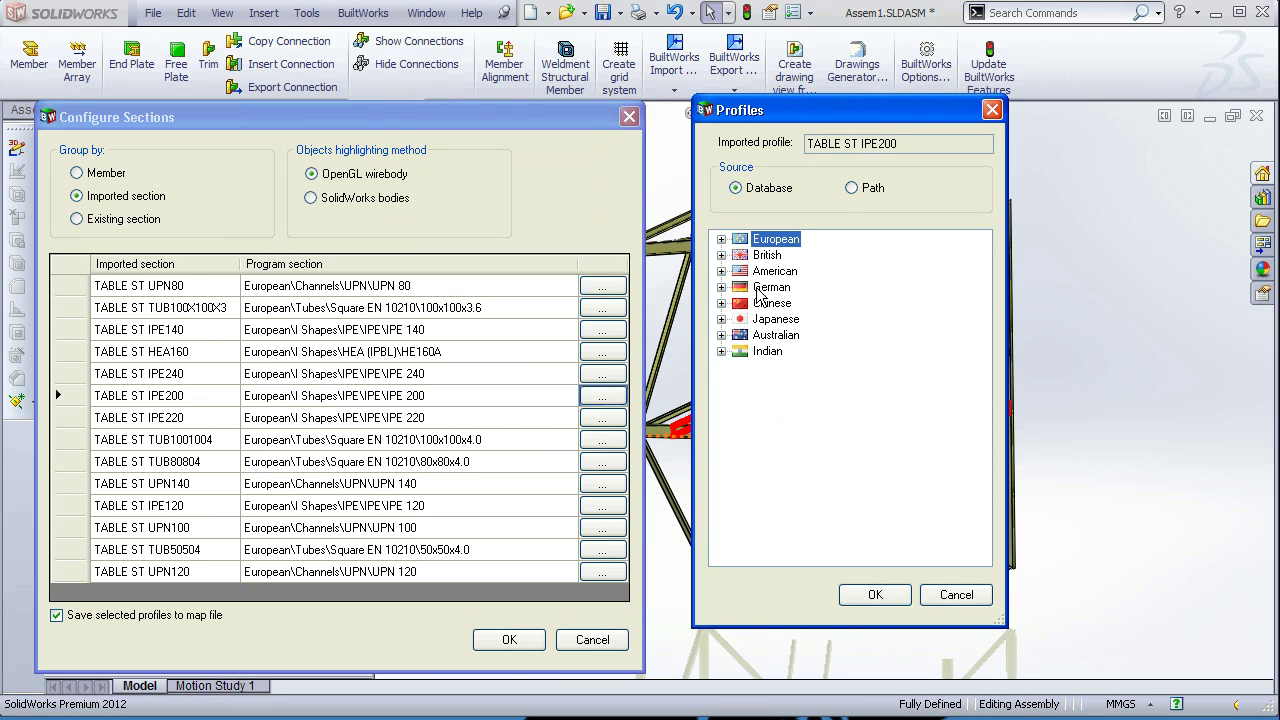
left_click(721, 255)
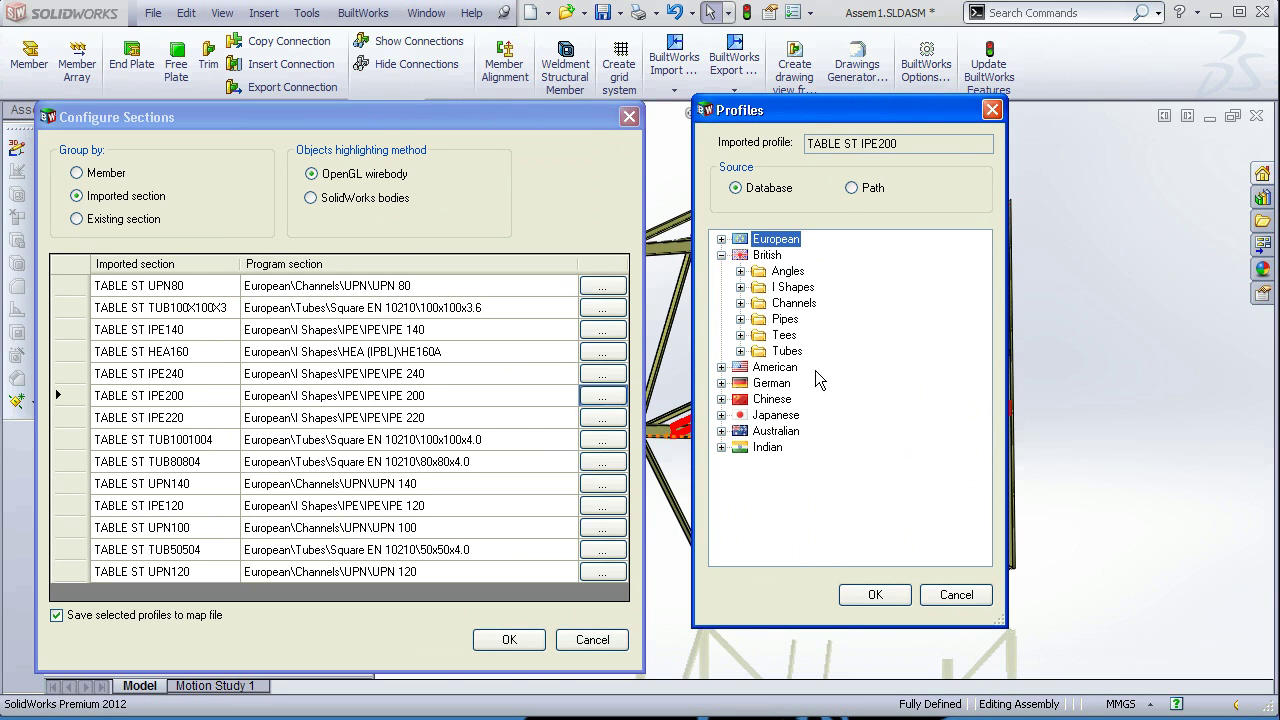
left_click(721, 415)
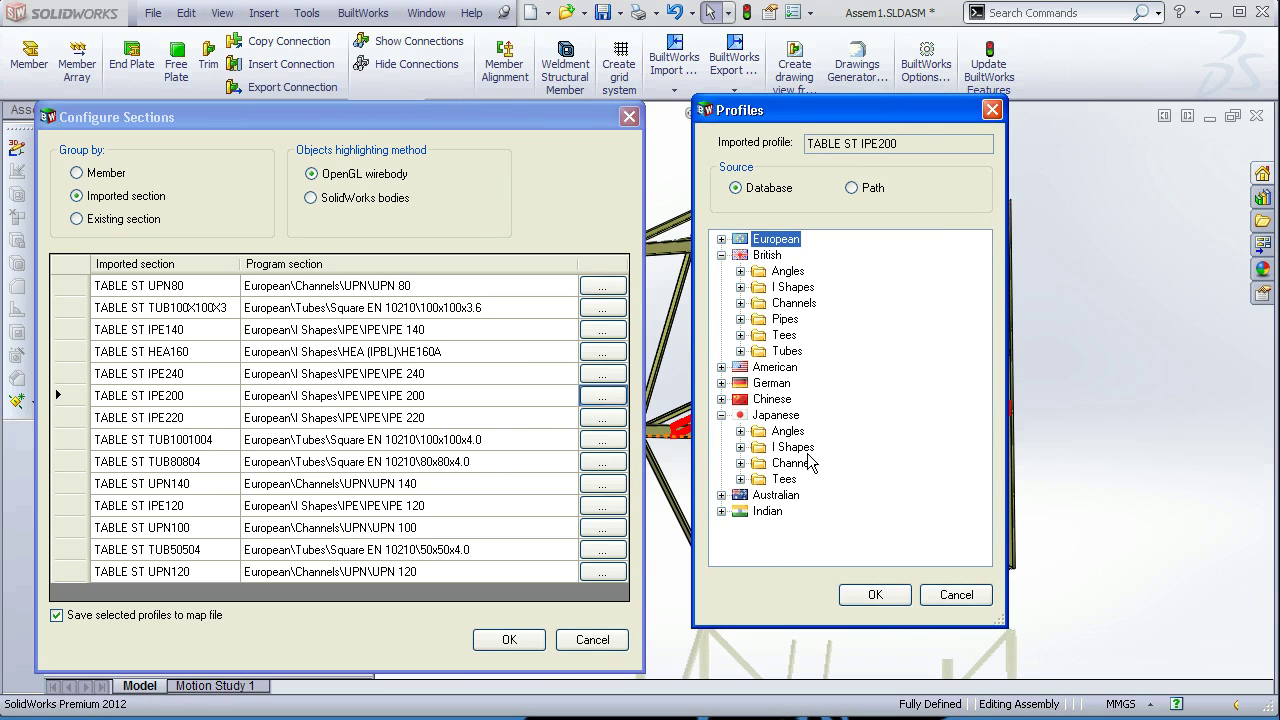
left_click(741, 447)
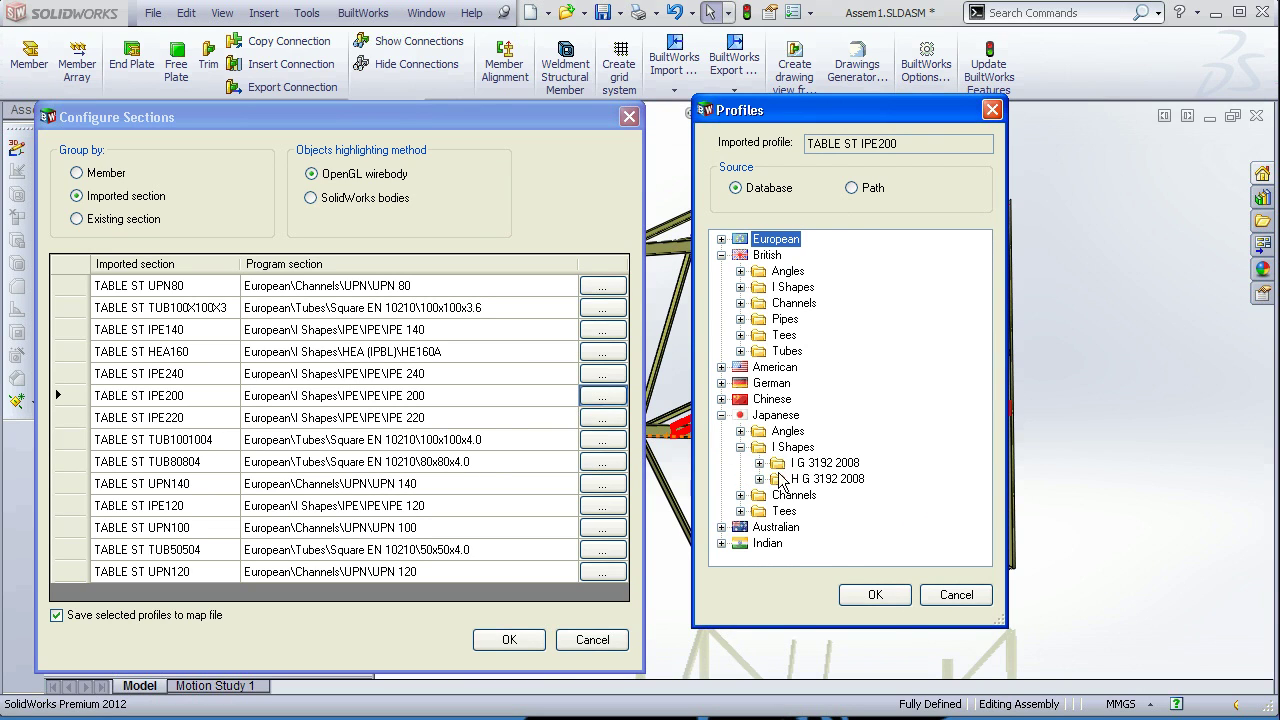
left_click(760, 479)
left_click(852, 189)
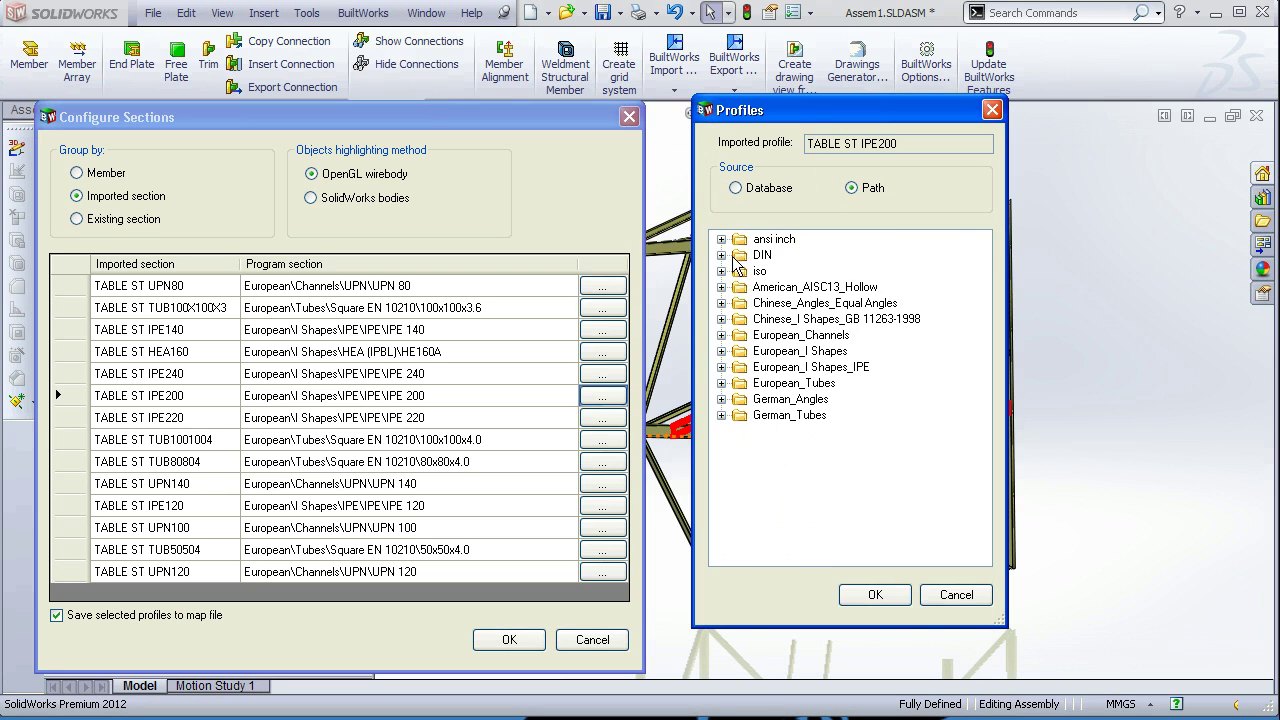
left_click(722, 256)
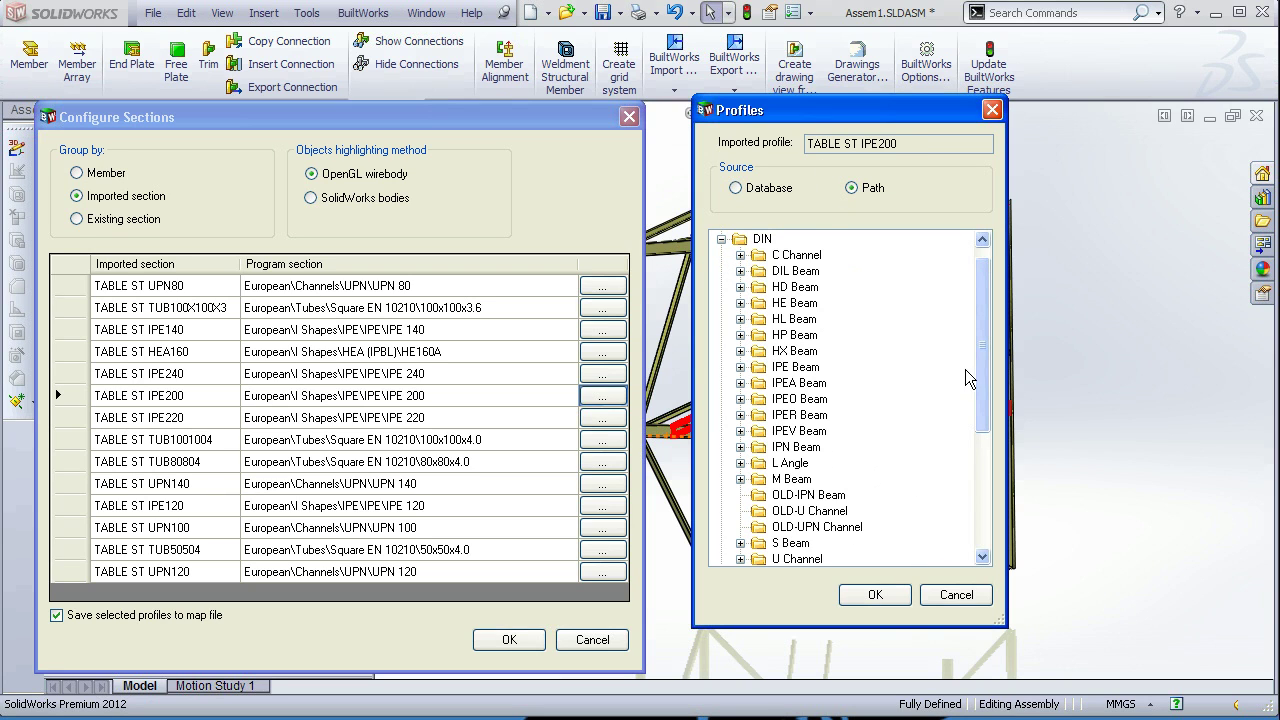
scroll(838, 390, "down", 1)
scroll(838, 390, "up", 2)
left_click(740, 271)
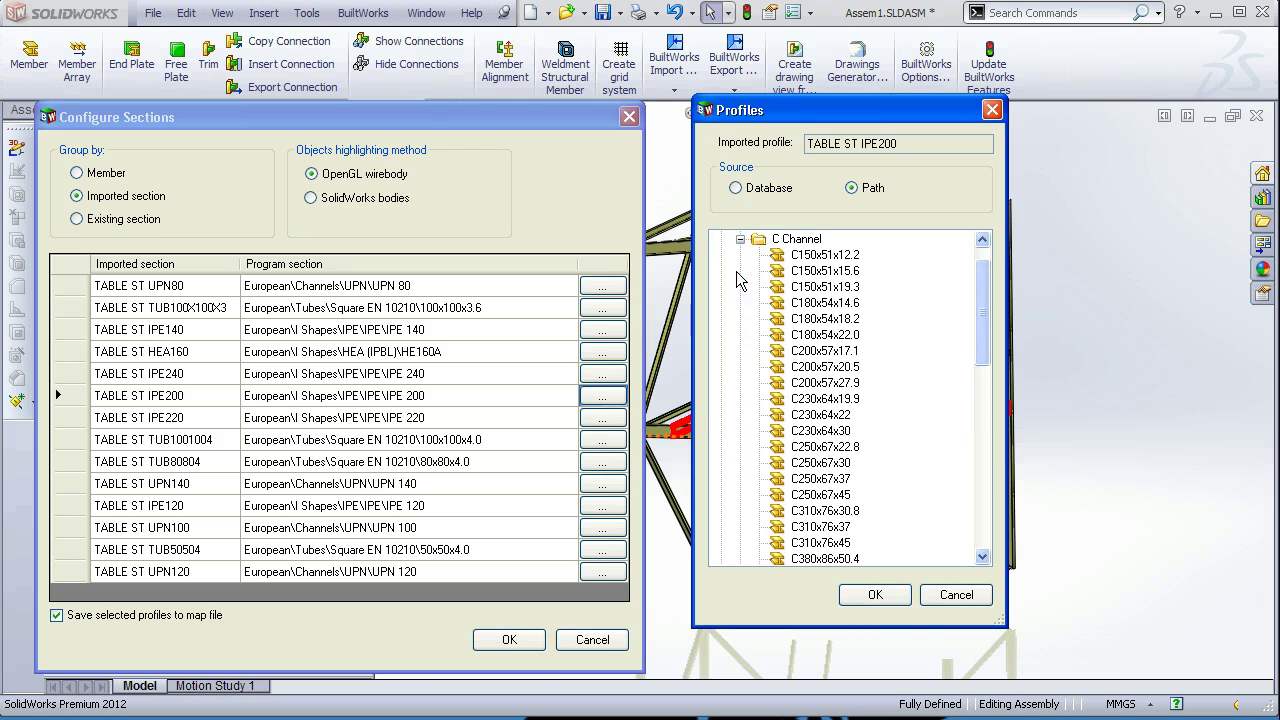
left_click(836, 432)
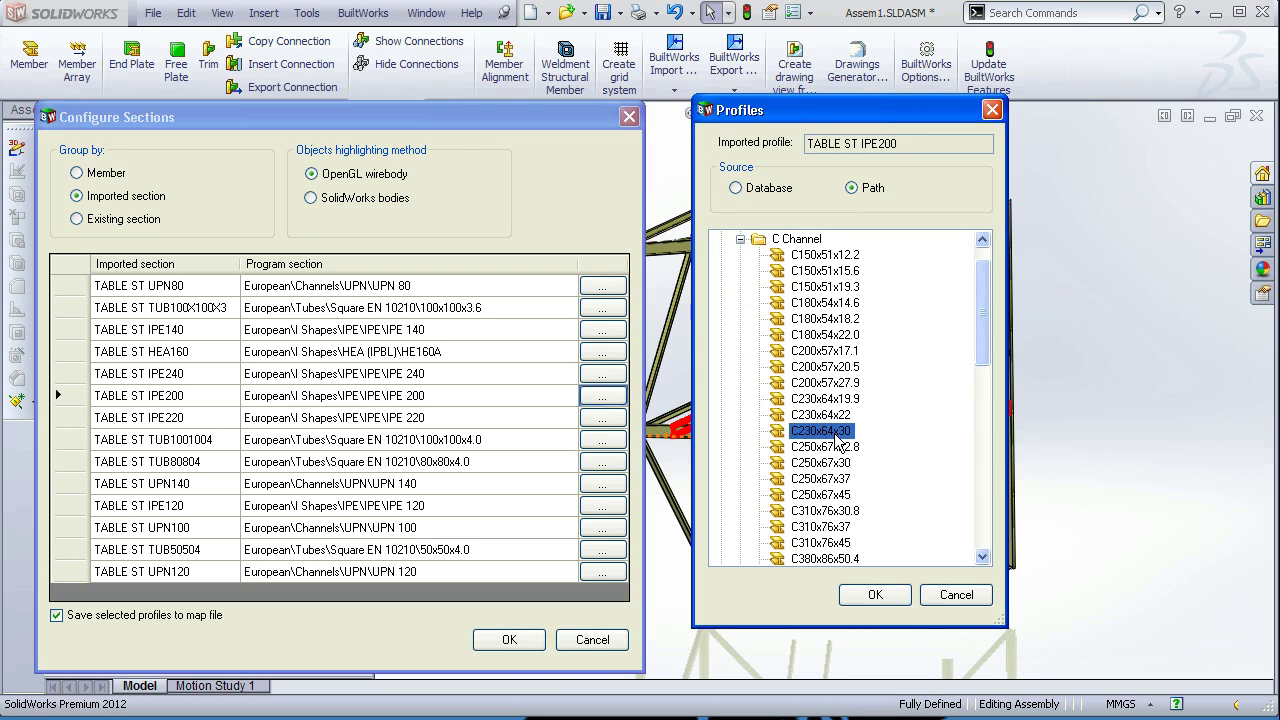
left_click(961, 596)
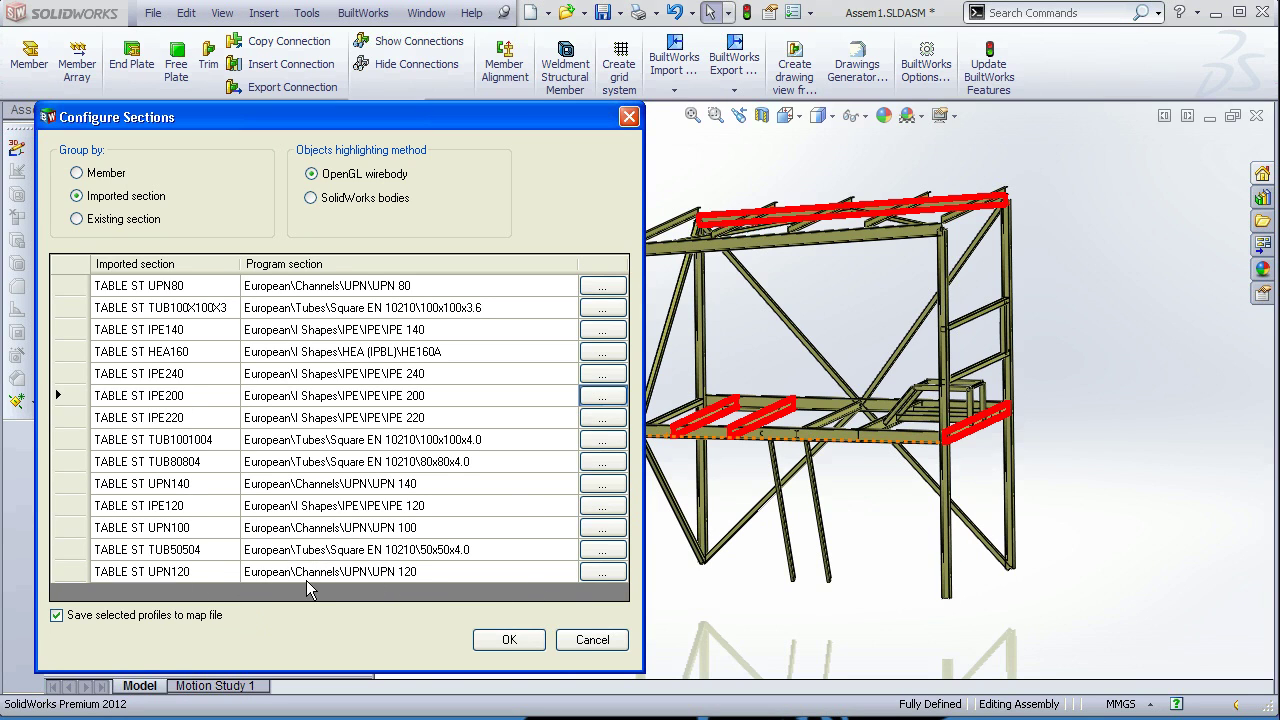
Step: Accept the section mapping to build parts BW_Member0001 through BW_Member0011 in Assem1
left_click(510, 640)
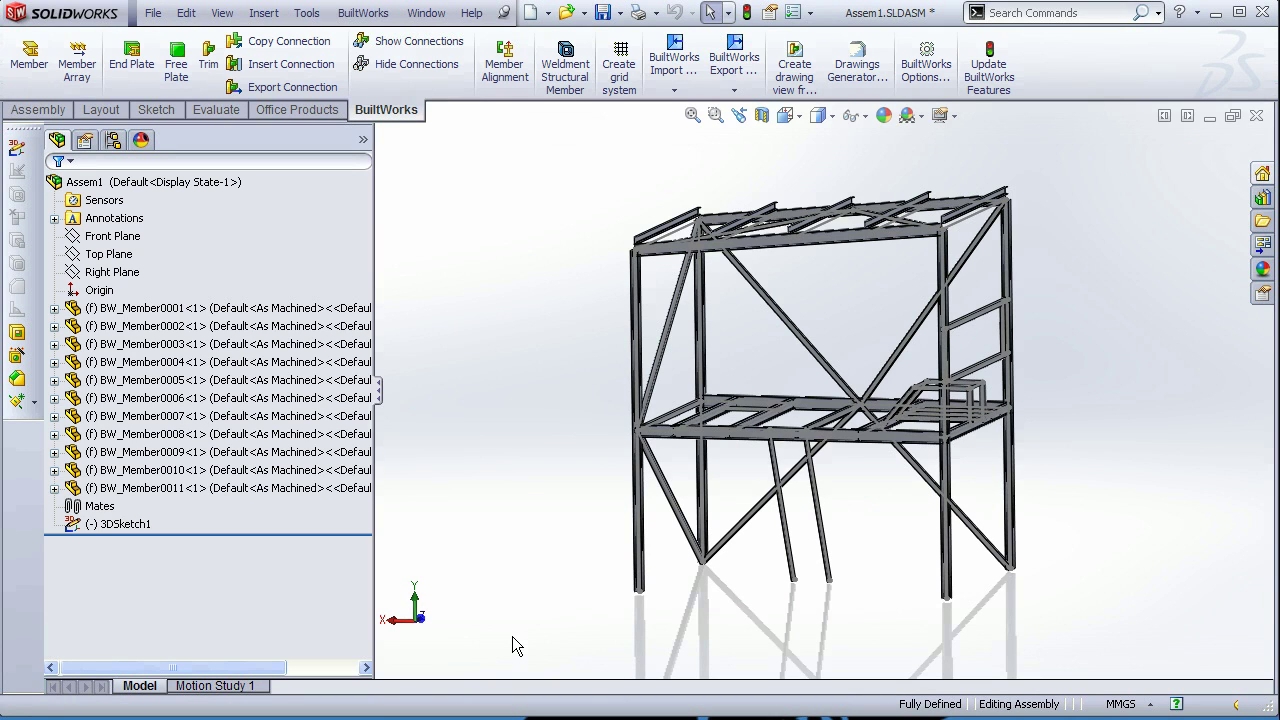
Step: Expand BW_Member0009 and Structural Member1, and locate that body in the frame
scroll(905, 405, "down", 4)
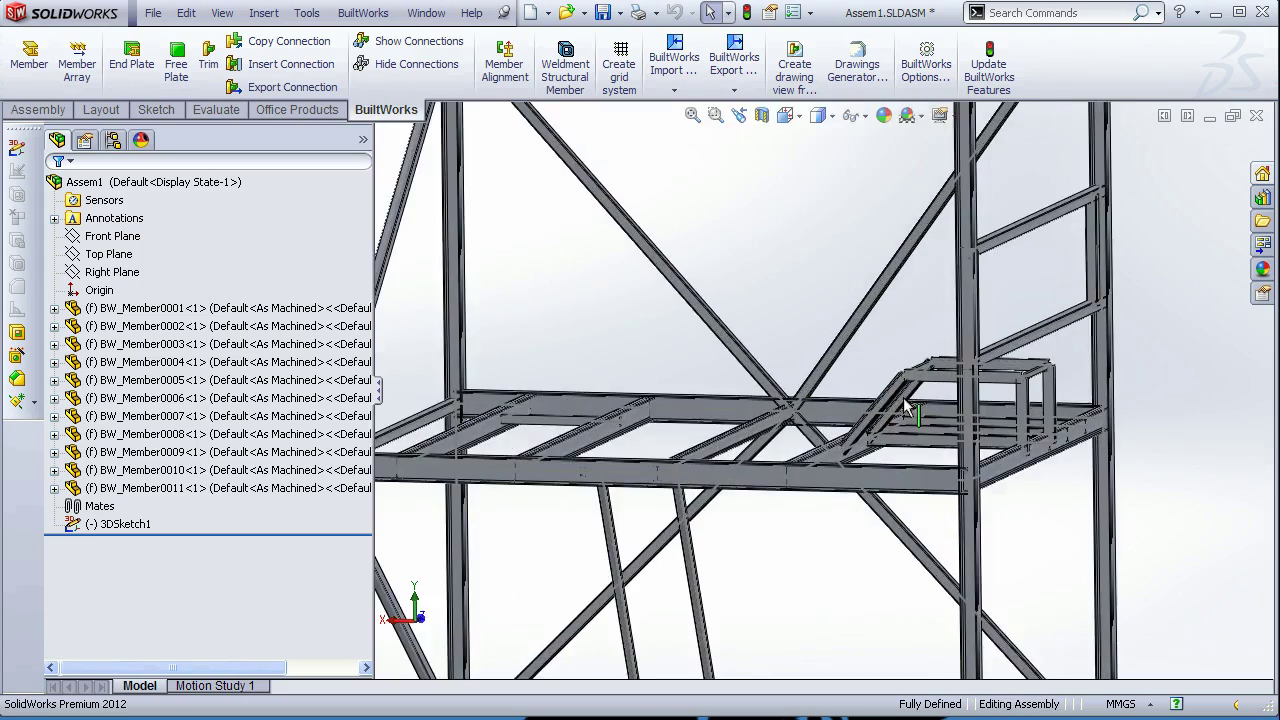
scroll(993, 498, "up", 5)
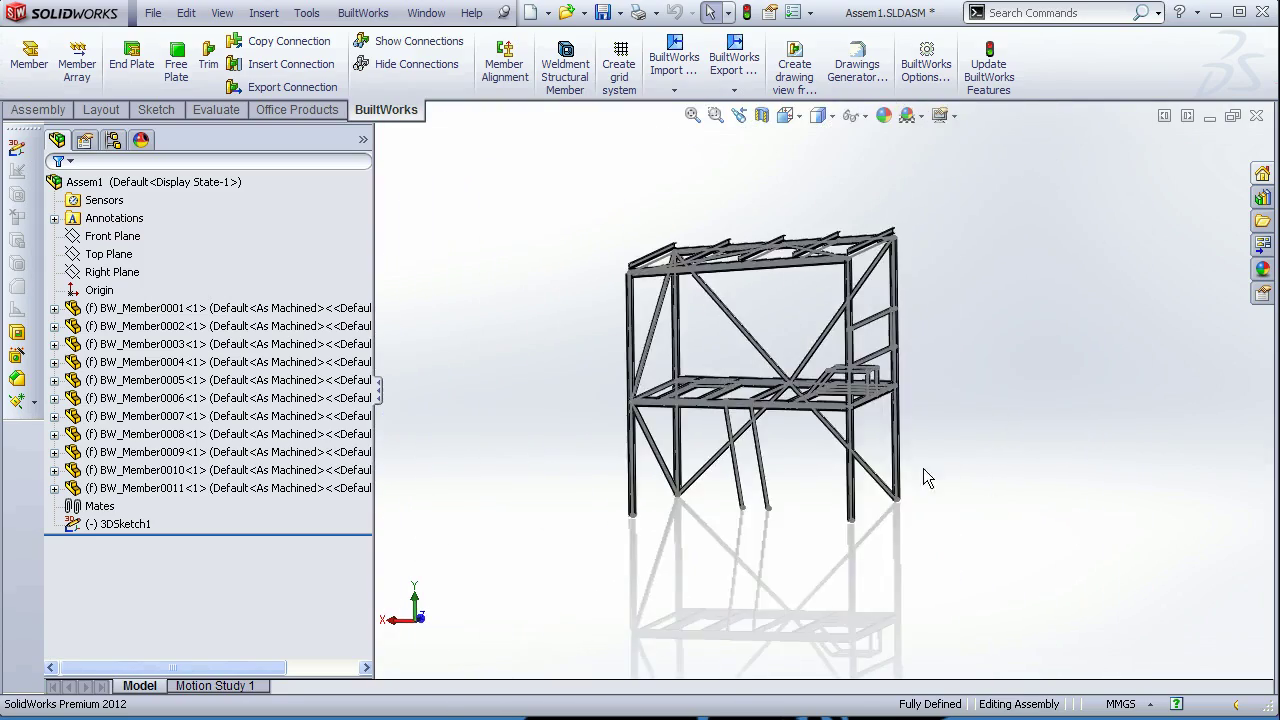
middle_click_drag(923, 468, 1020, 435)
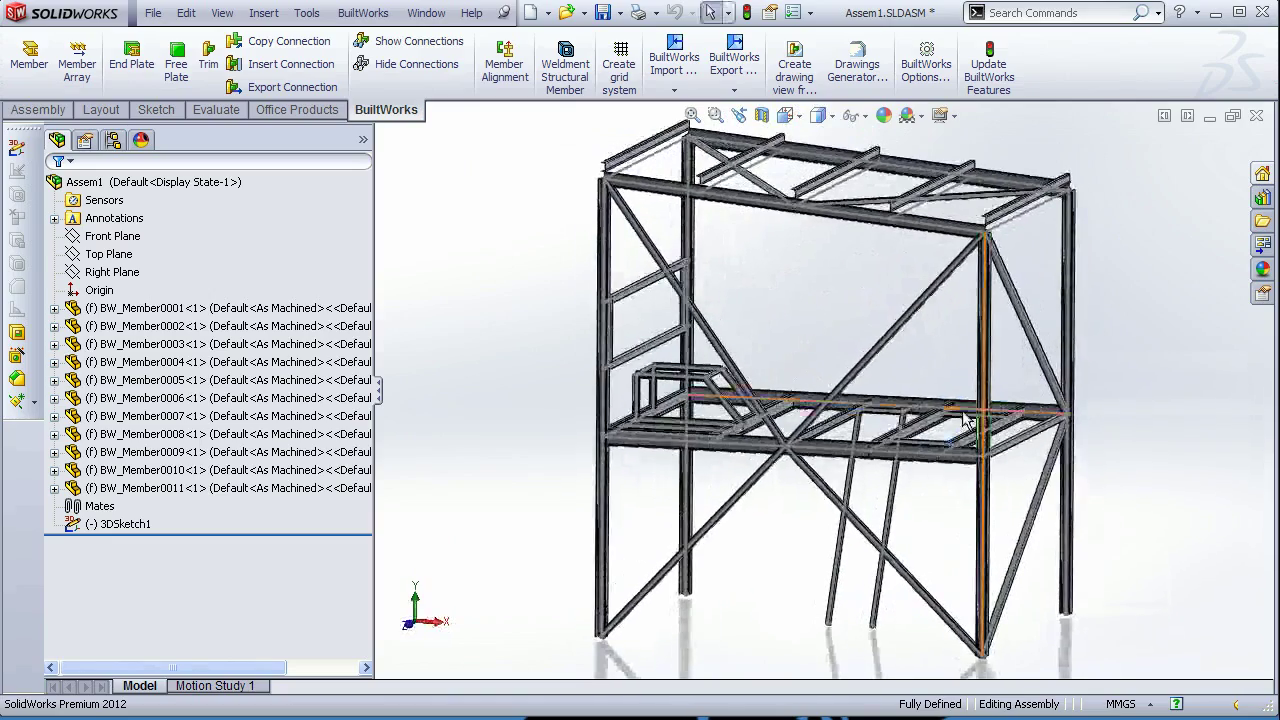
scroll(720, 385, "down", 6)
scroll(710, 380, "up", 2)
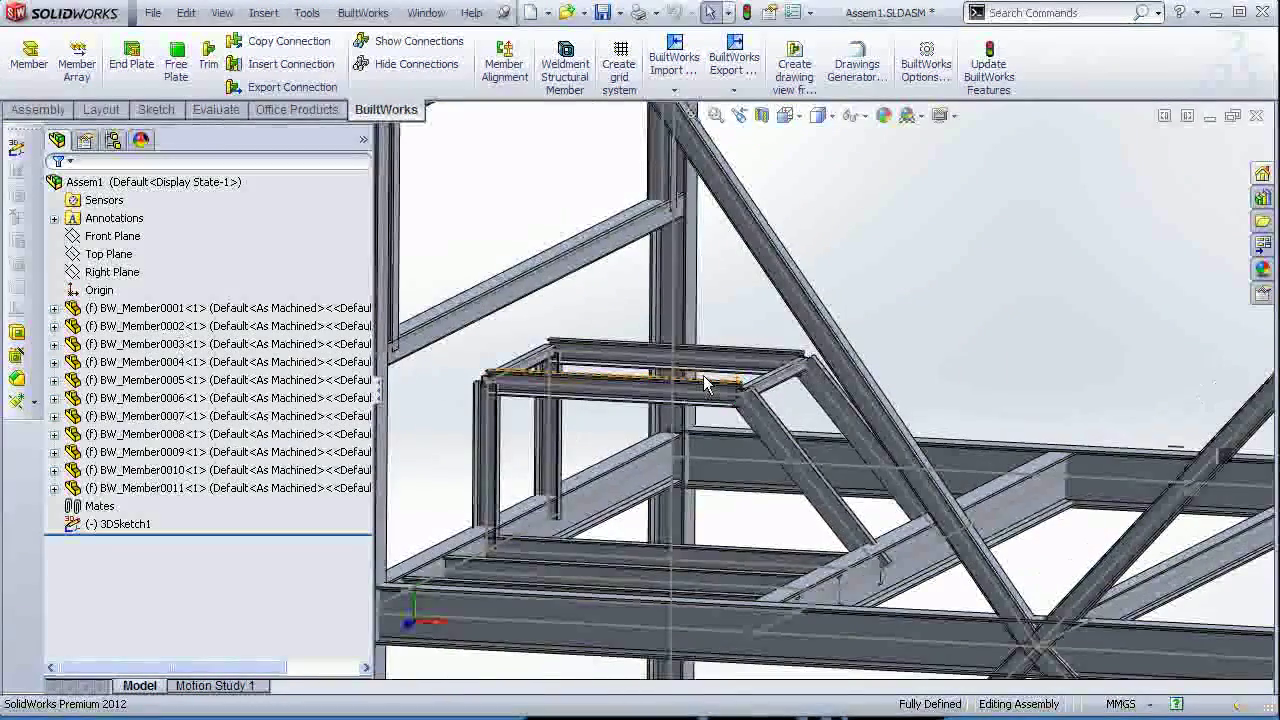
scroll(600, 460, "up", 4)
scroll(1018, 496, "up", 5)
scroll(1134, 442, "down", 3)
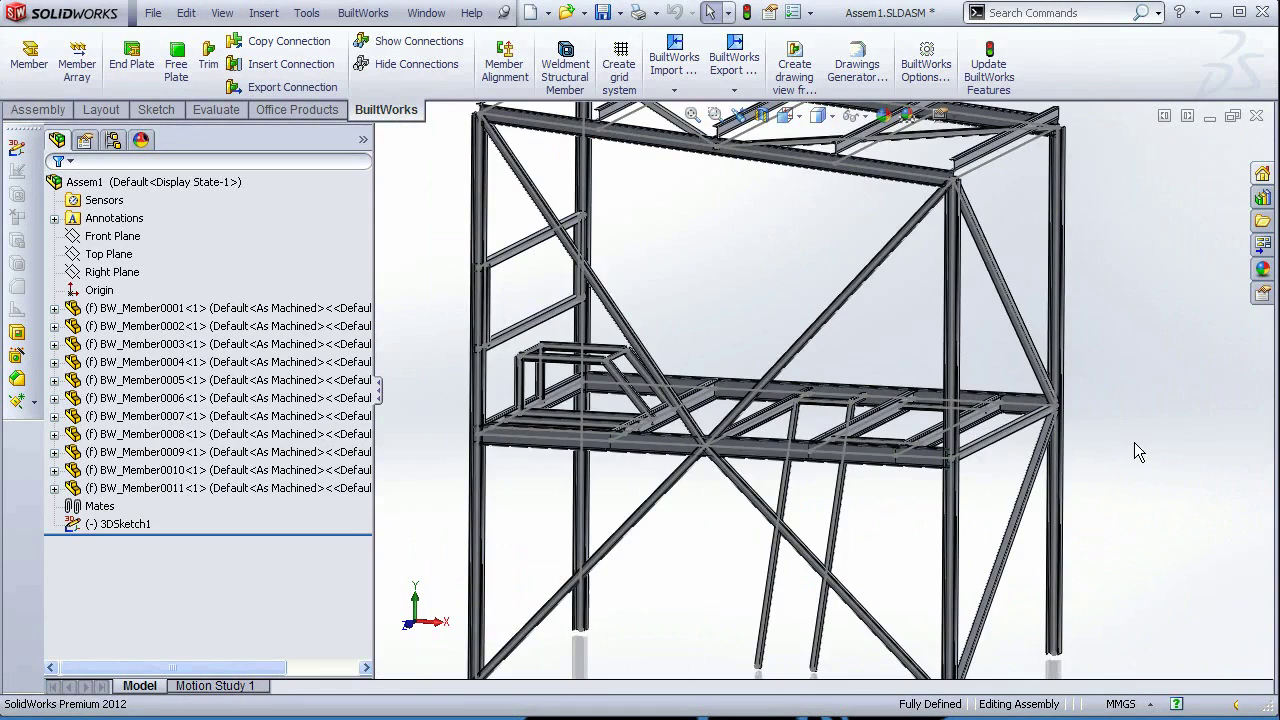
left_click(54, 451)
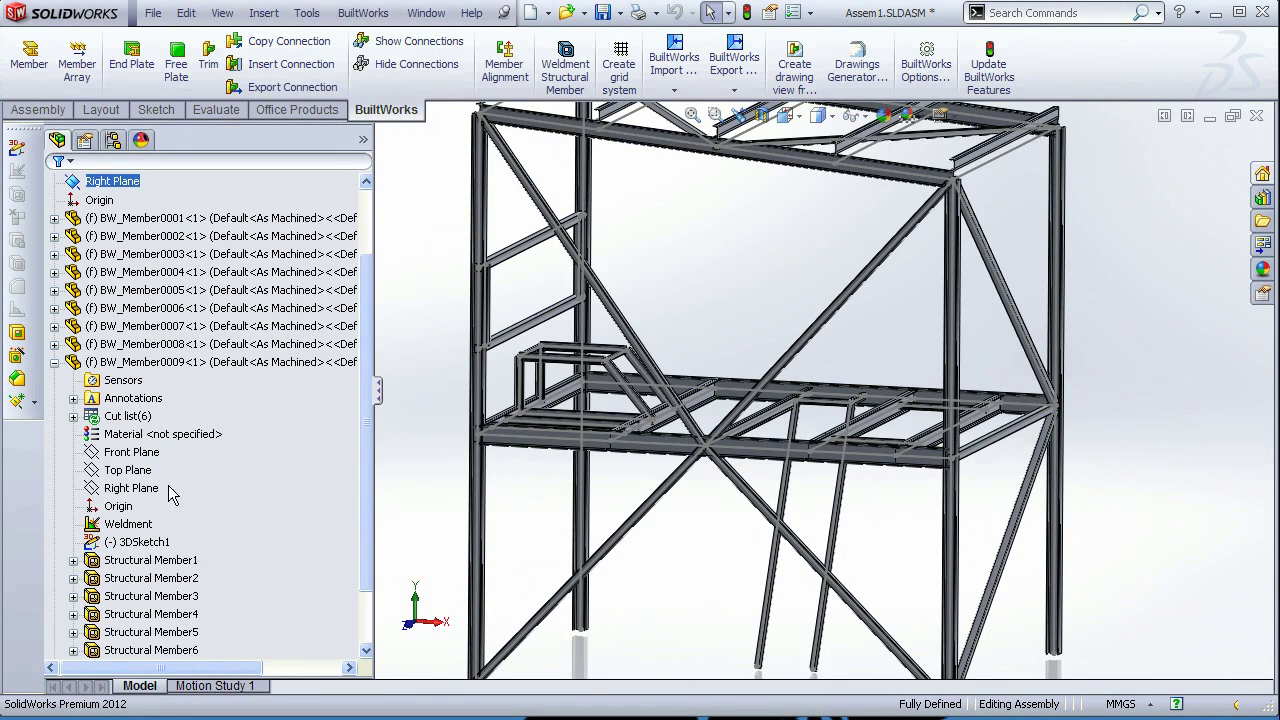
scroll(175, 490, "down", 2)
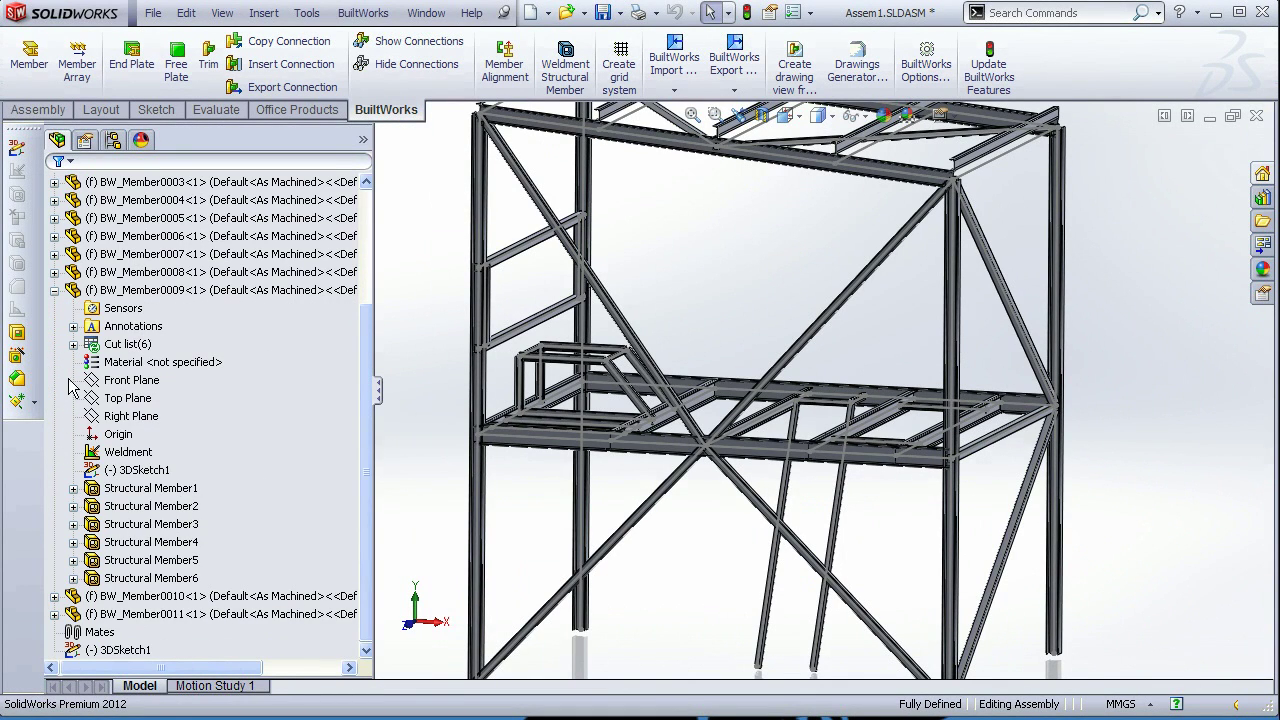
left_click(73, 489)
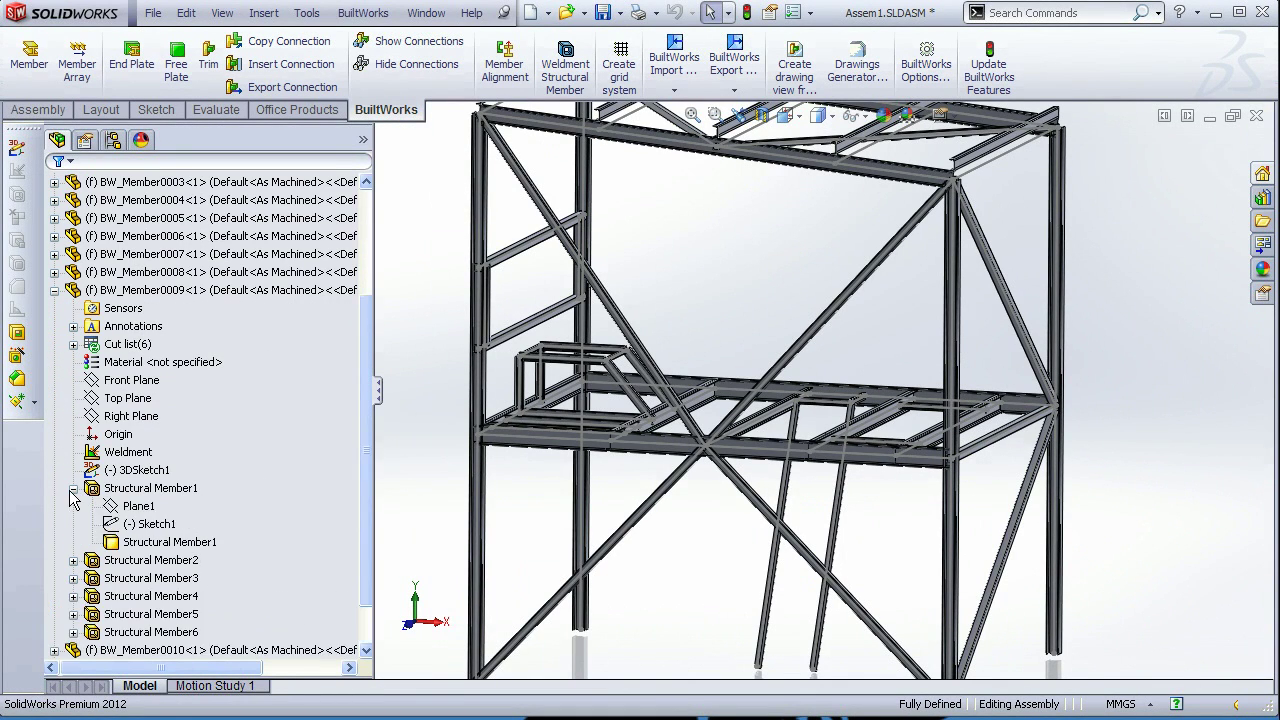
left_click(187, 545)
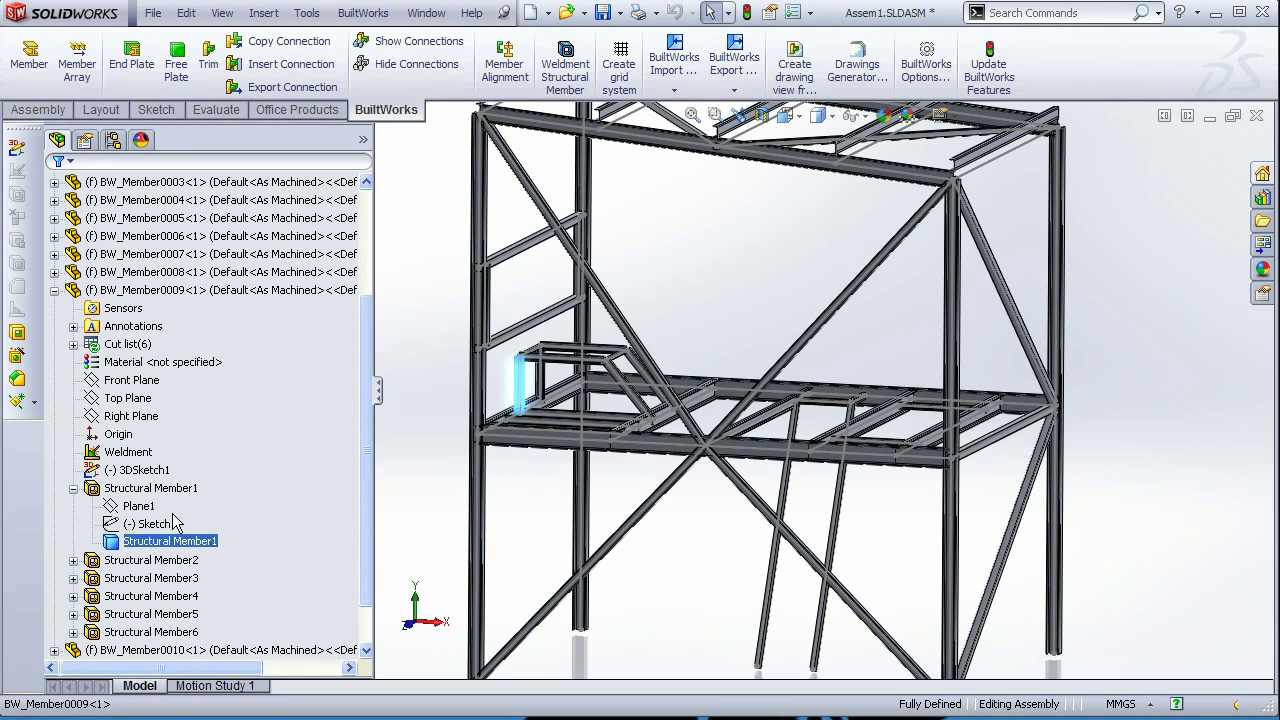
Step: Locate the Structural Member2 and Structural Member3 bodies, collapsing their folders afterwards
left_click(73, 560)
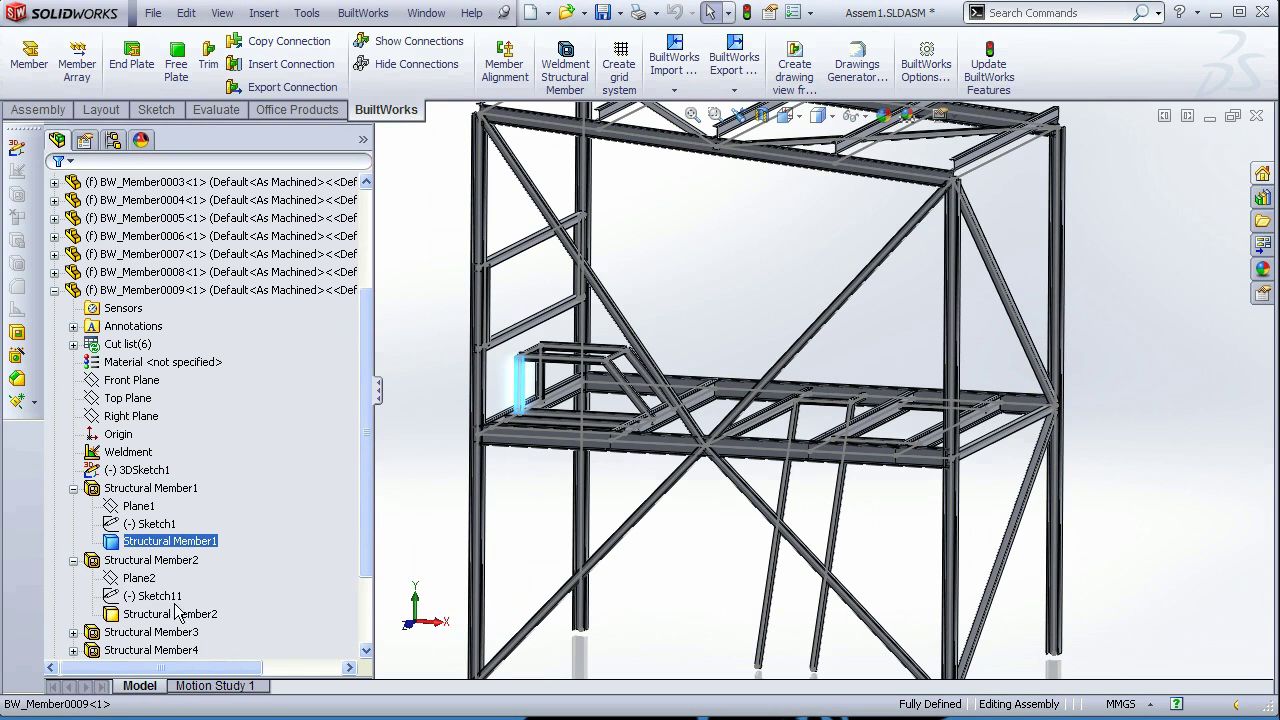
left_click(170, 614)
left_click(73, 560)
left_click(73, 489)
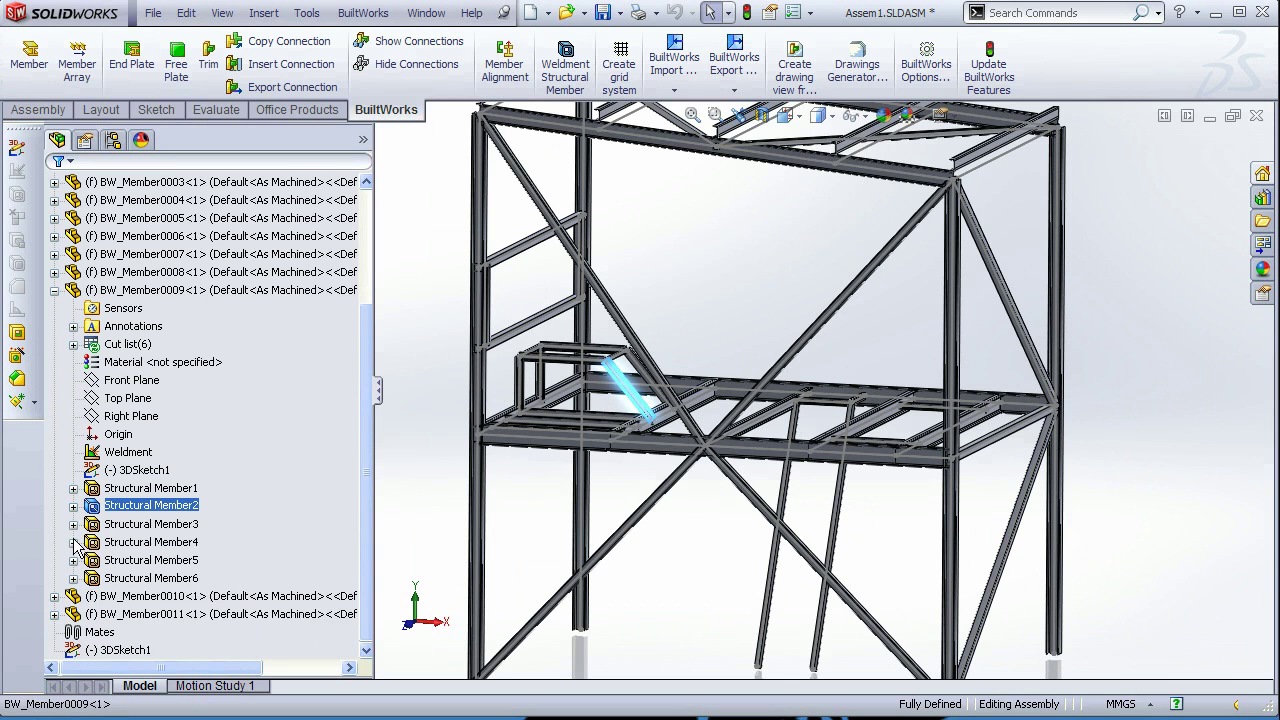
left_click(73, 524)
left_click(134, 579)
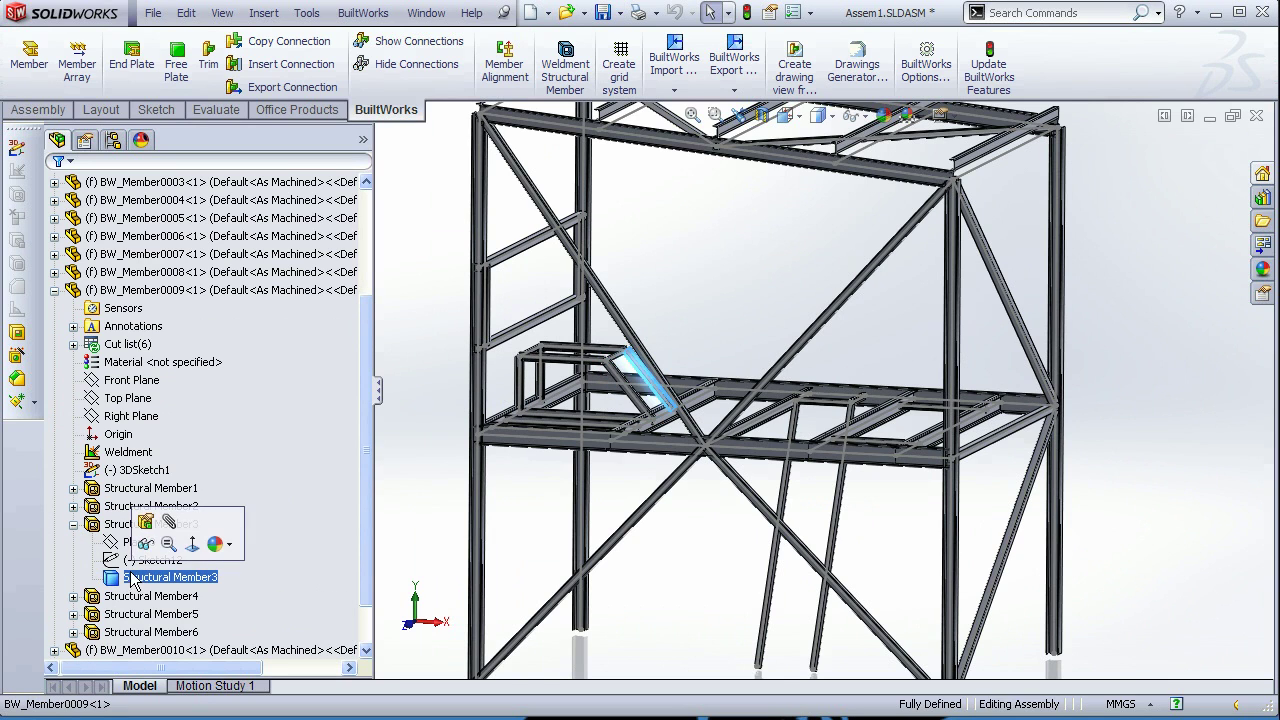
left_click(73, 524)
Step: Select BW_Member0009, then BW_Member0008, and zoom to fit it
left_click(106, 291)
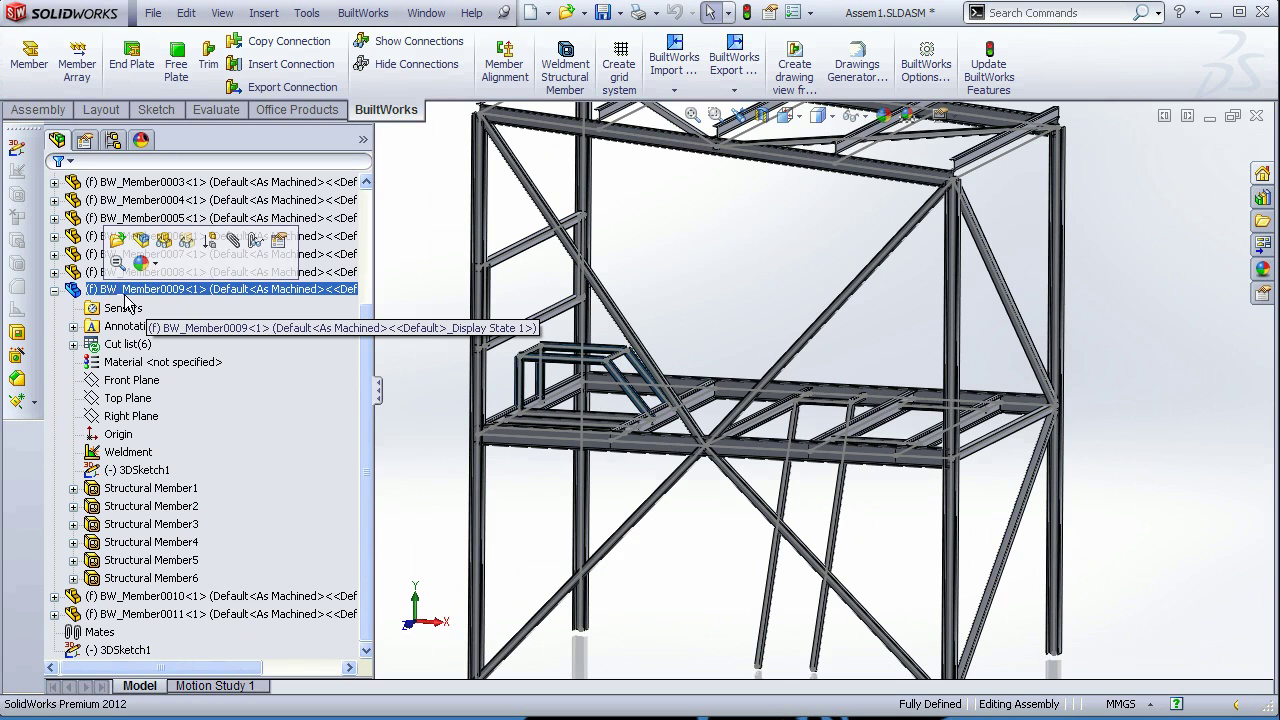
left_click(97, 289)
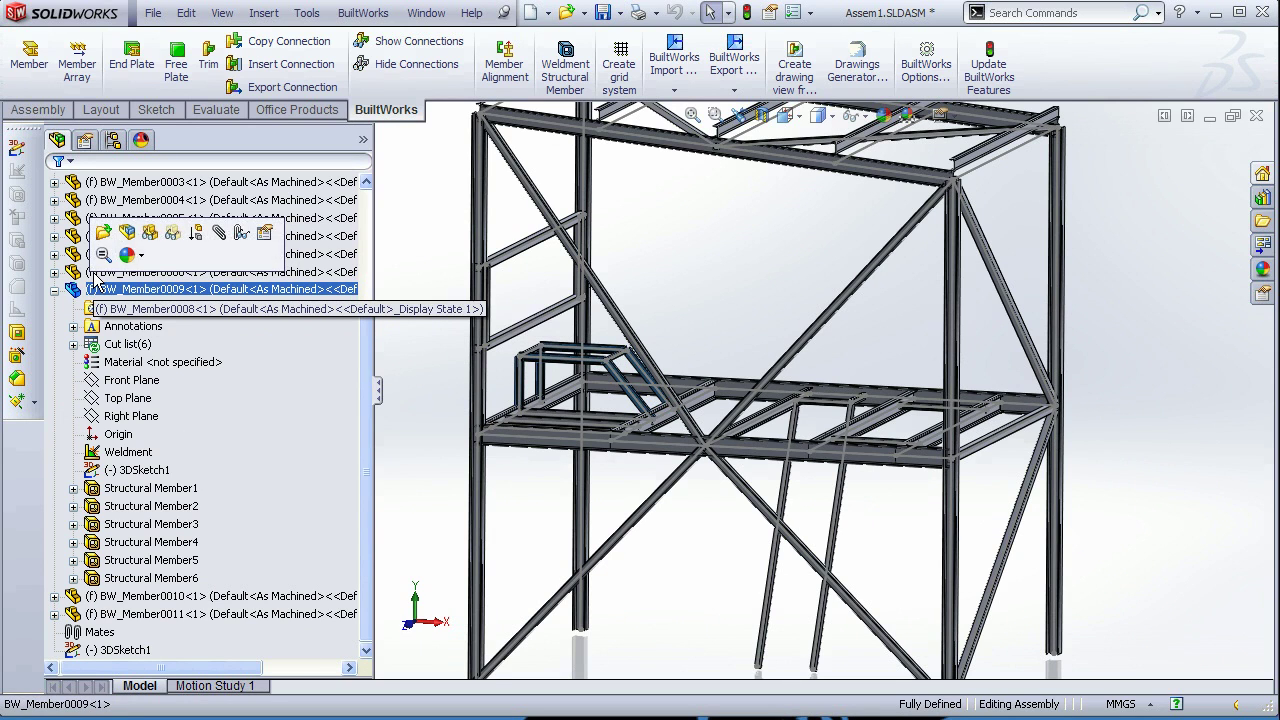
left_click(90, 272)
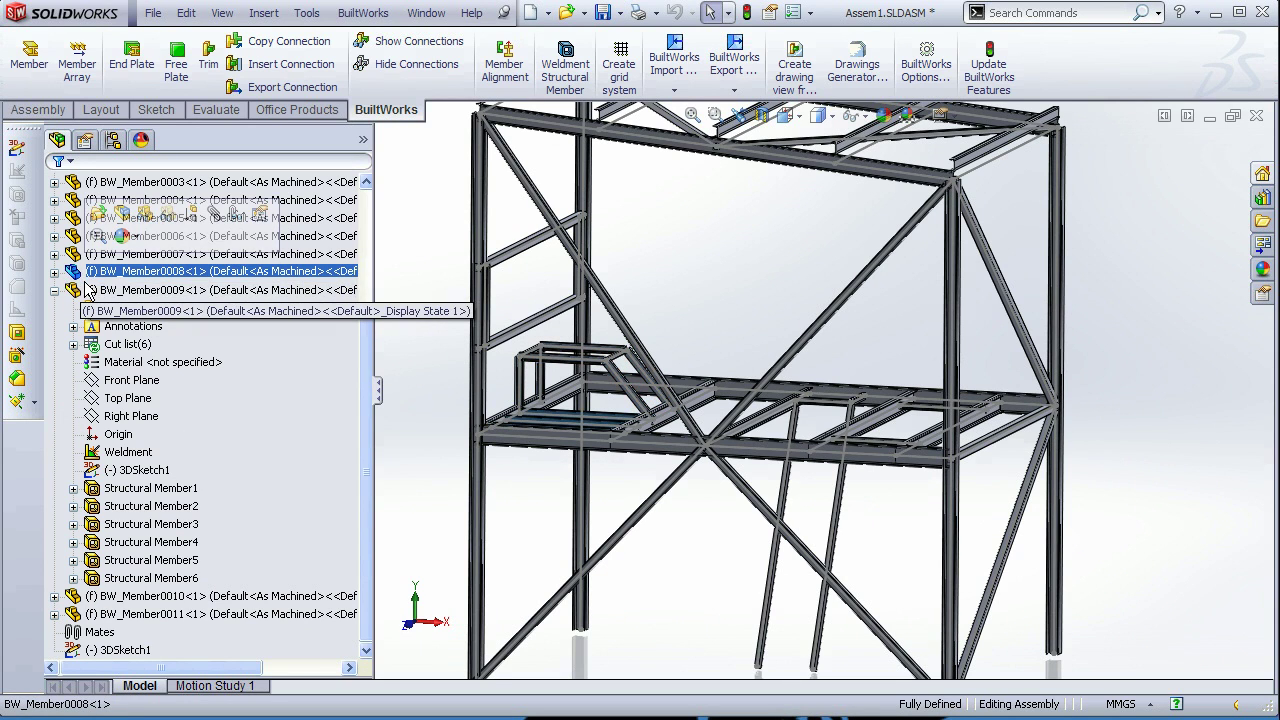
key("f")
scroll(625, 403, "down", 5)
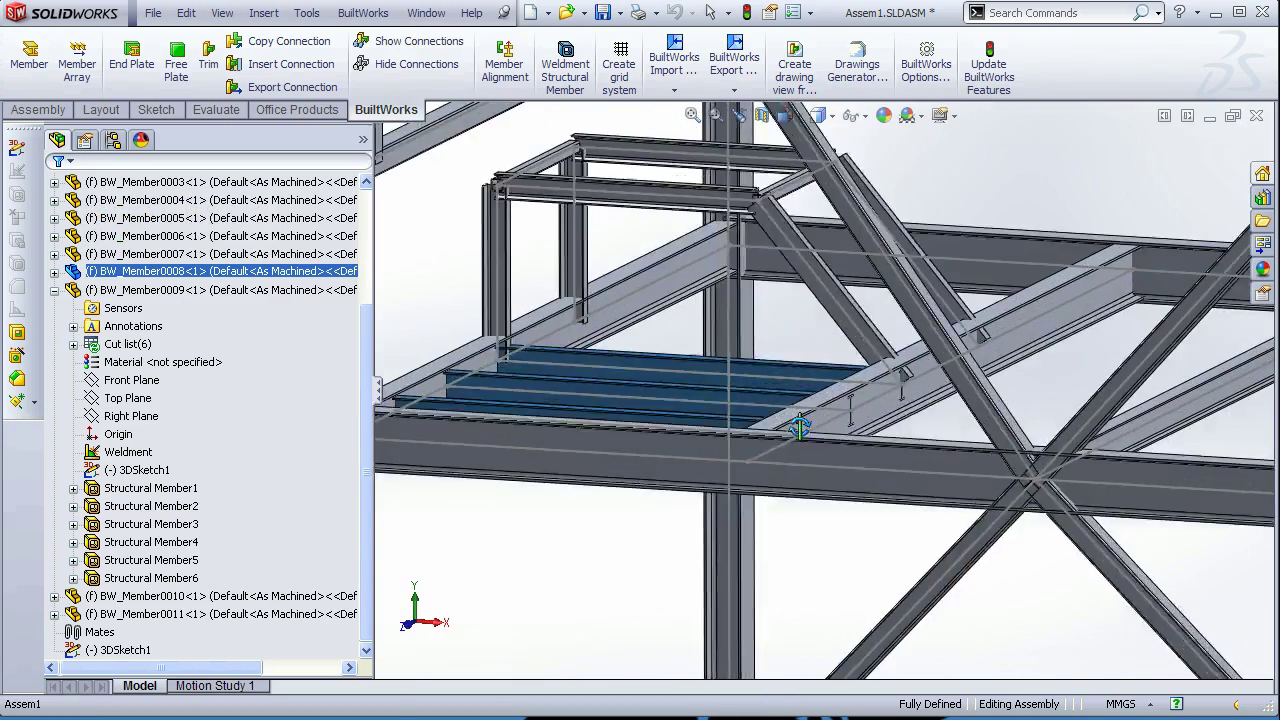
scroll(785, 465, "up", 3)
Step: Update and expand BW_Member0008's Cut list(3)
key("f")
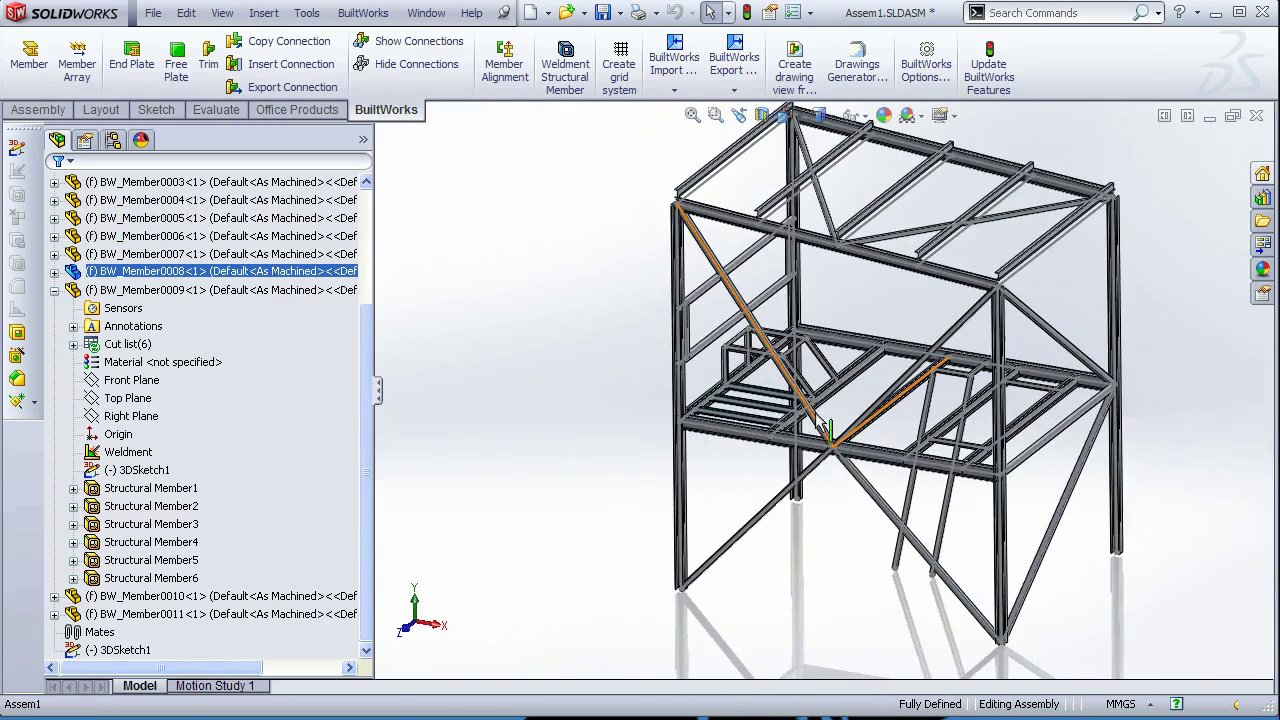
left_click(55, 272)
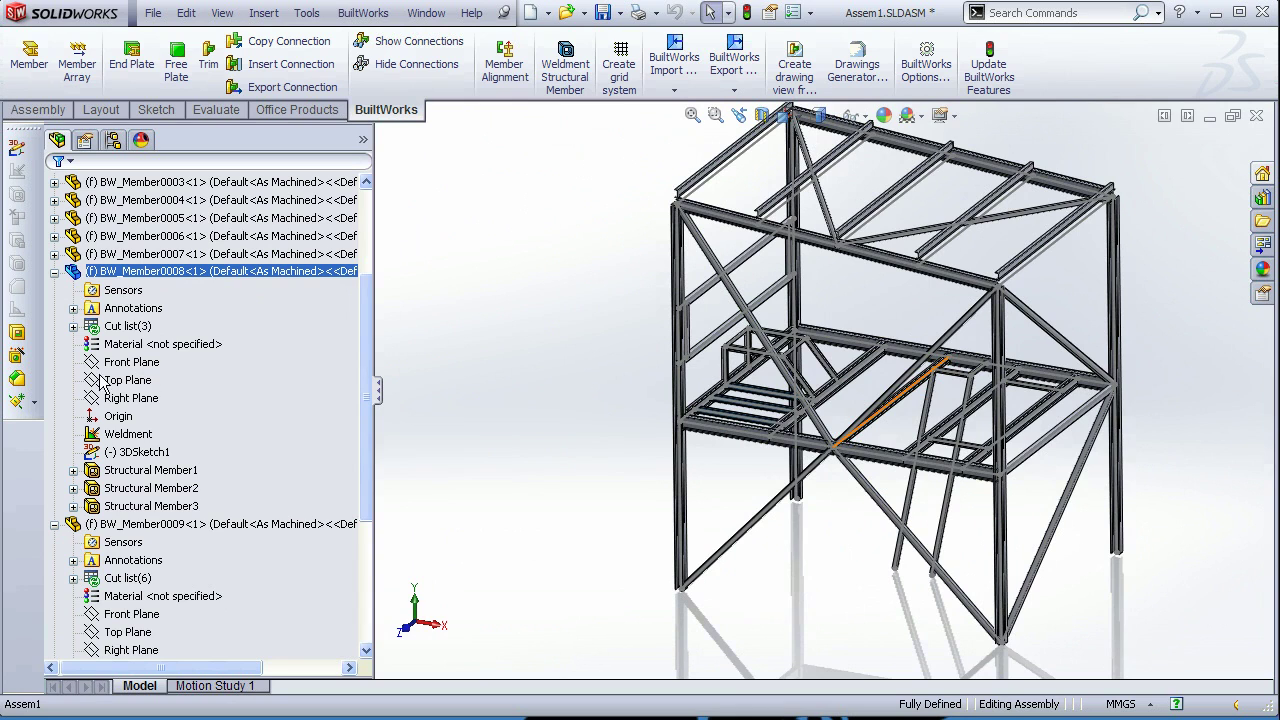
right_click(115, 327)
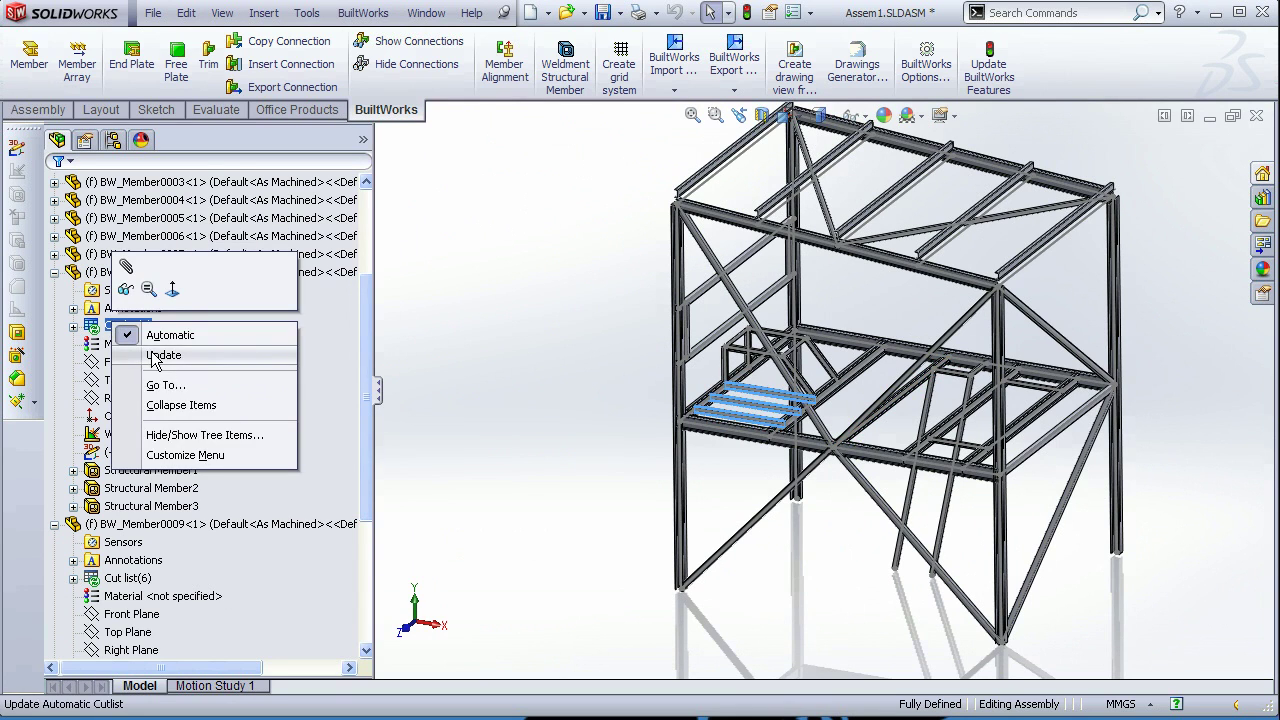
left_click(146, 354)
left_click(73, 326)
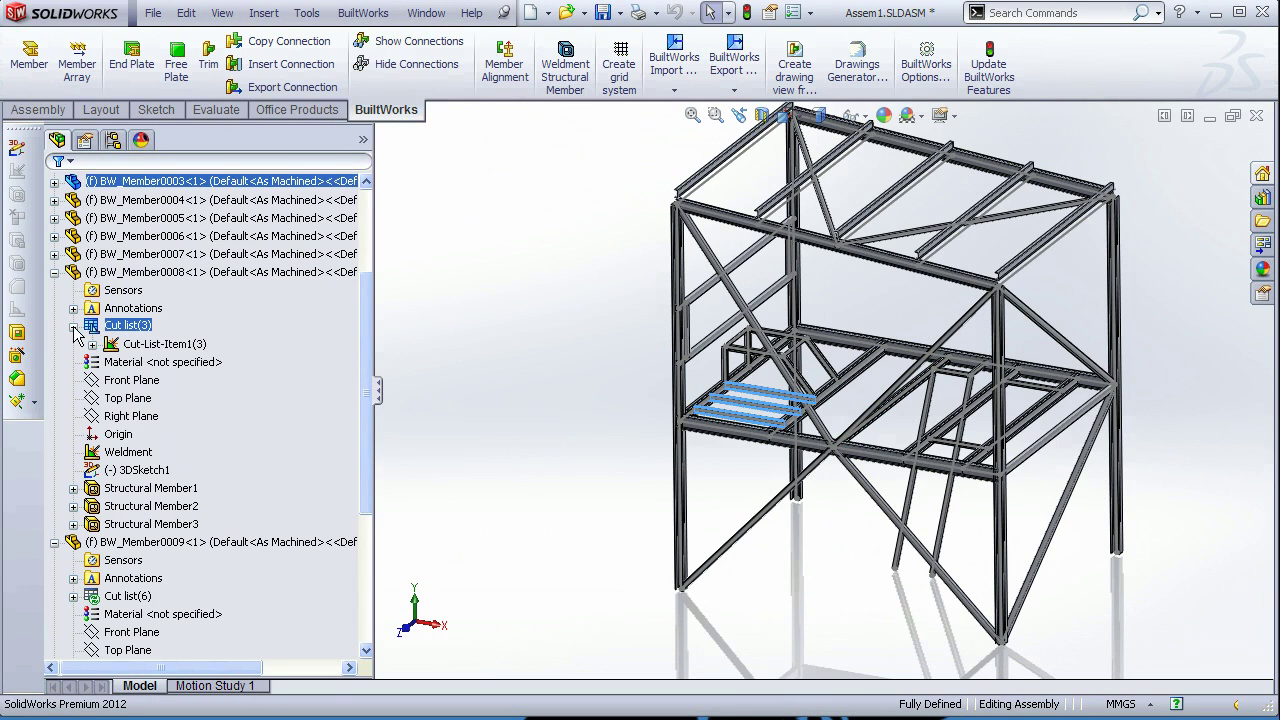
Step: Edit BW_Member0008 and open Cut-List-Item1's properties on the Cut List Table tab
right_click(92, 272)
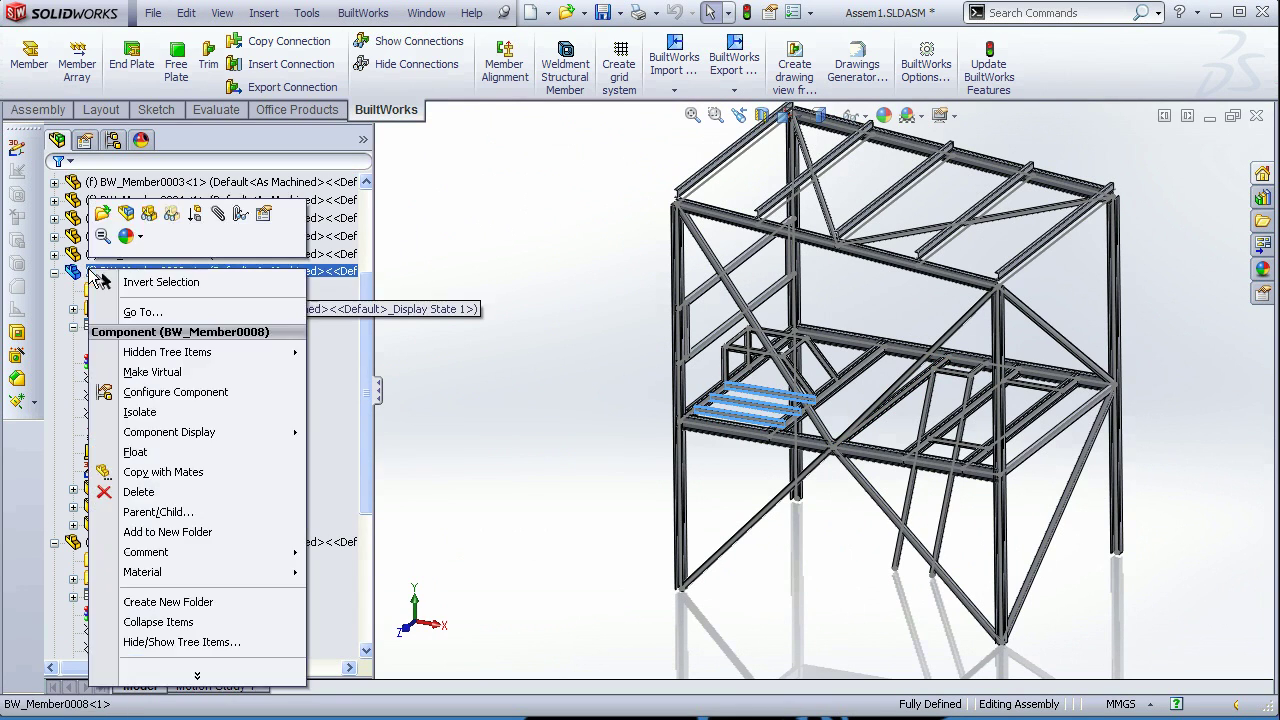
left_click(128, 214)
right_click(134, 345)
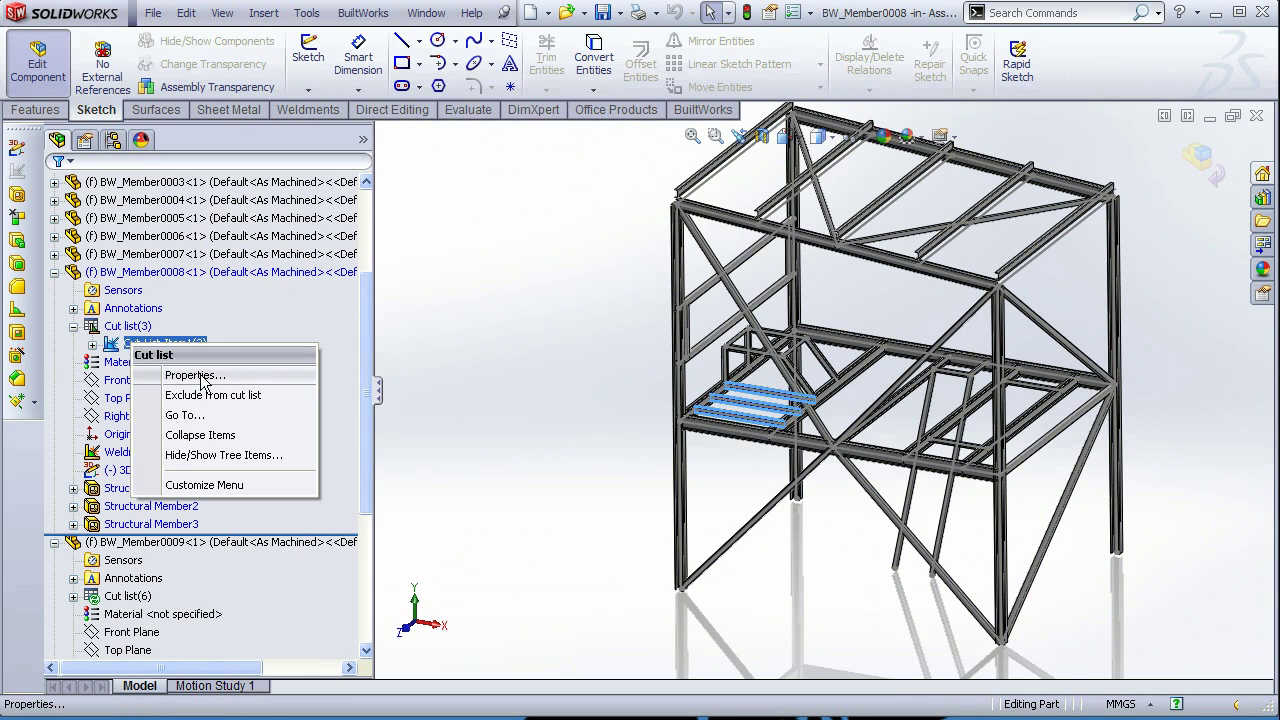
left_click(203, 377)
left_click(378, 329)
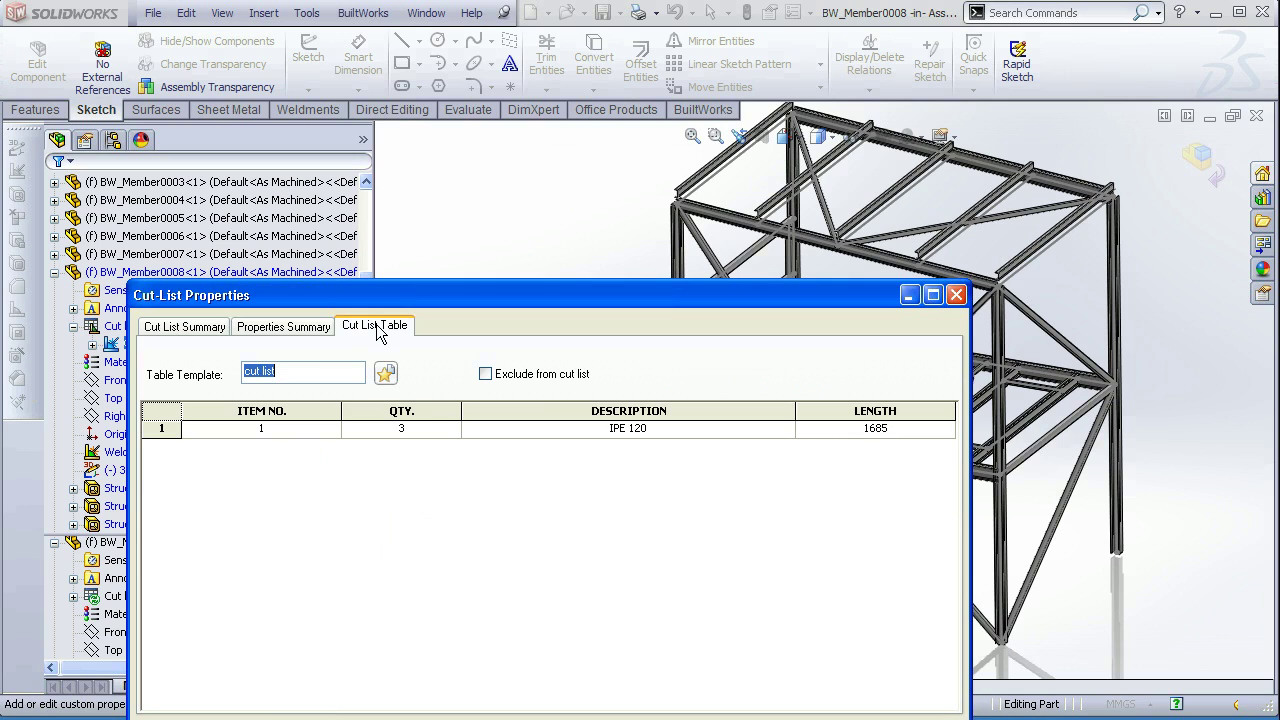
Step: Confirm three IPE 120 members of length 1685, then close the properties with OK
left_click_drag(452, 295, 1157, 336)
scroll(983, 452, "down", 4)
scroll(983, 452, "up", 5)
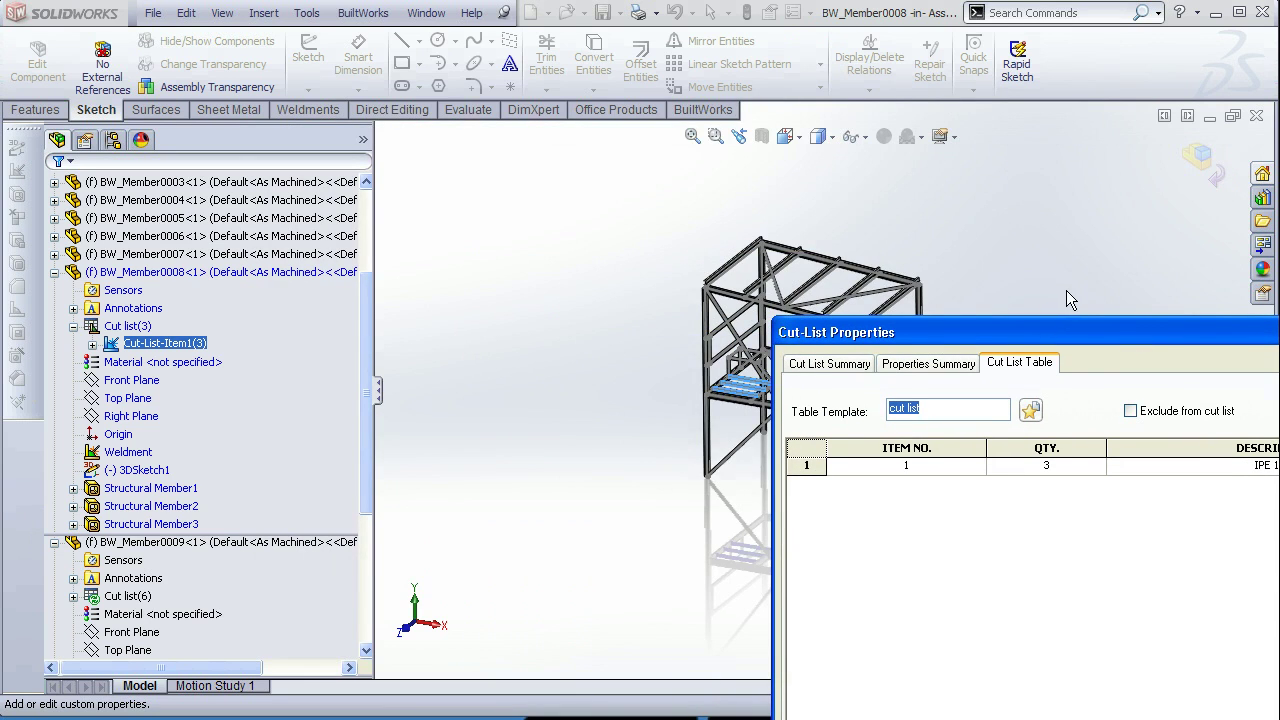
scroll(754, 444, "down", 3)
scroll(1029, 252, "up", 4)
scroll(1042, 298, "down", 4)
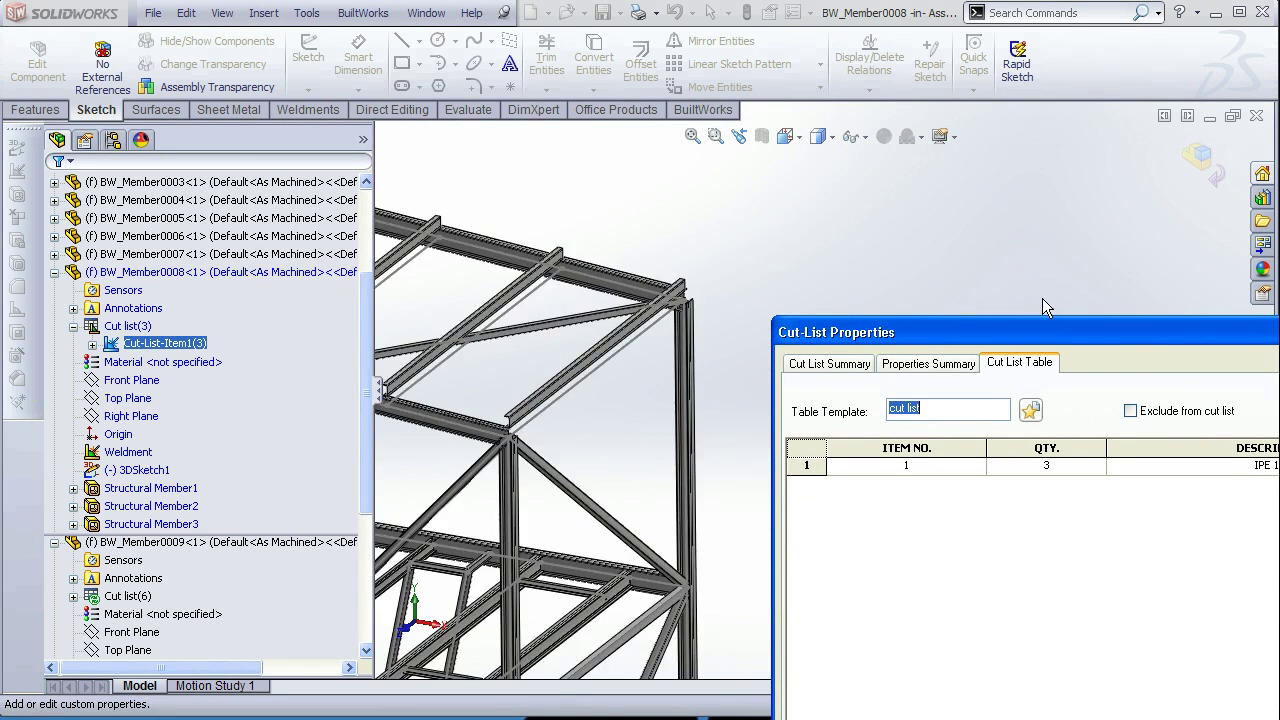
scroll(714, 370, "up", 1)
left_click_drag(878, 340, 697, 44)
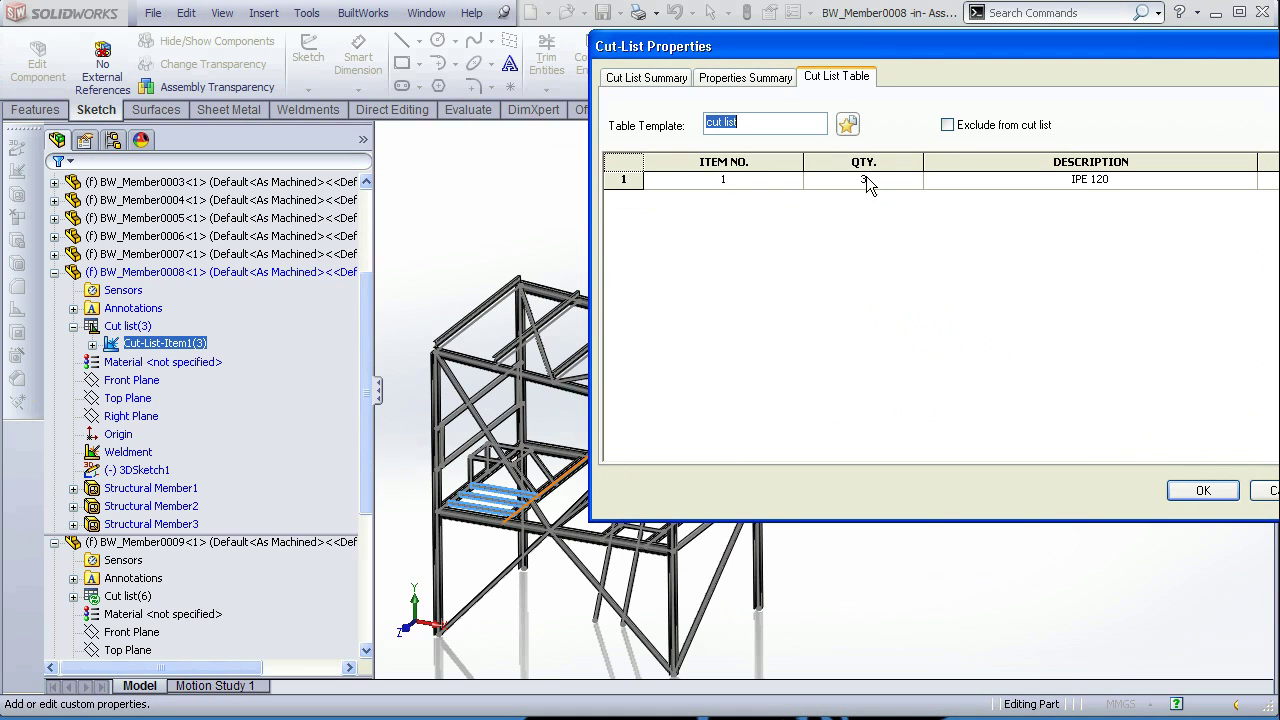
left_click_drag(1070, 50, 893, 7)
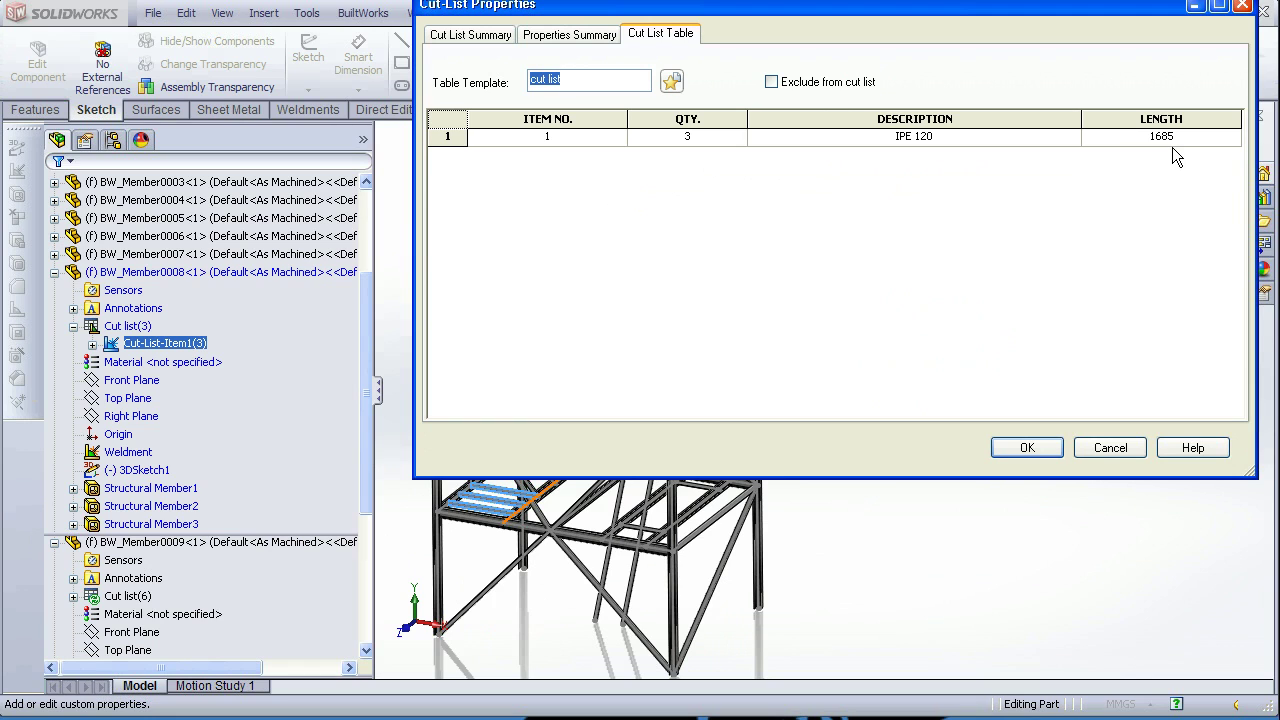
left_click(569, 34)
left_click(470, 34)
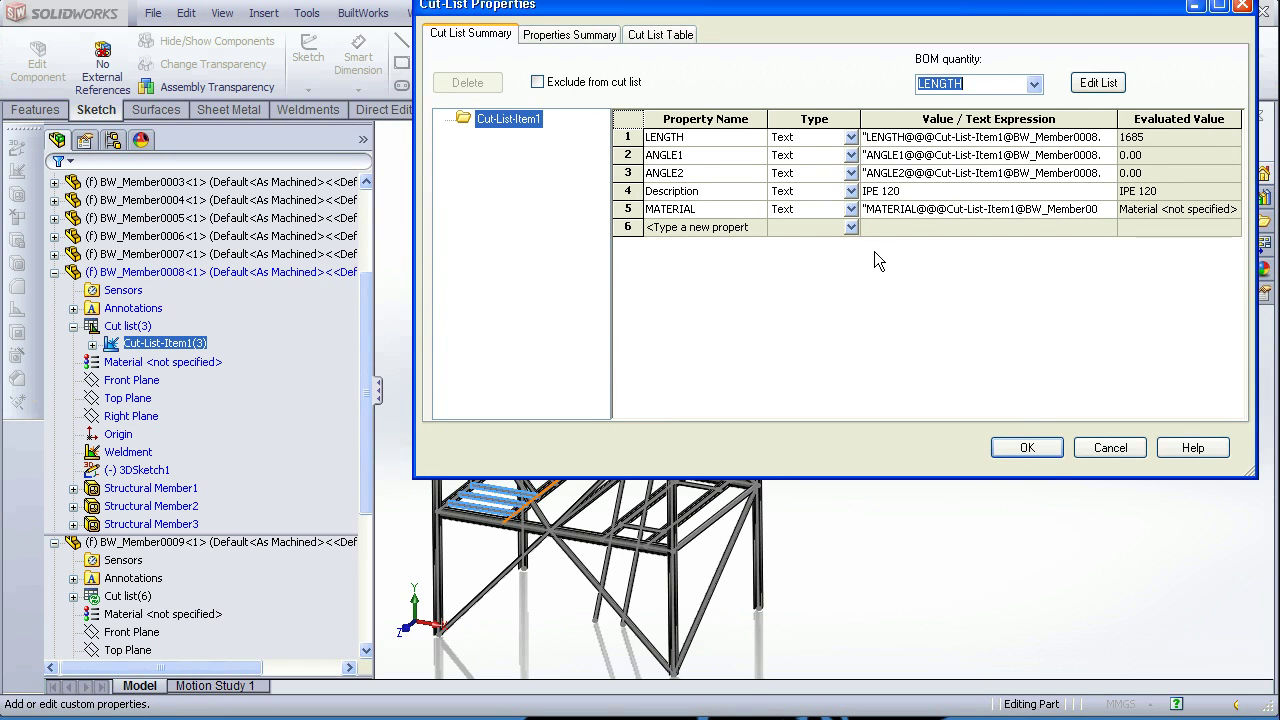
left_click(1030, 448)
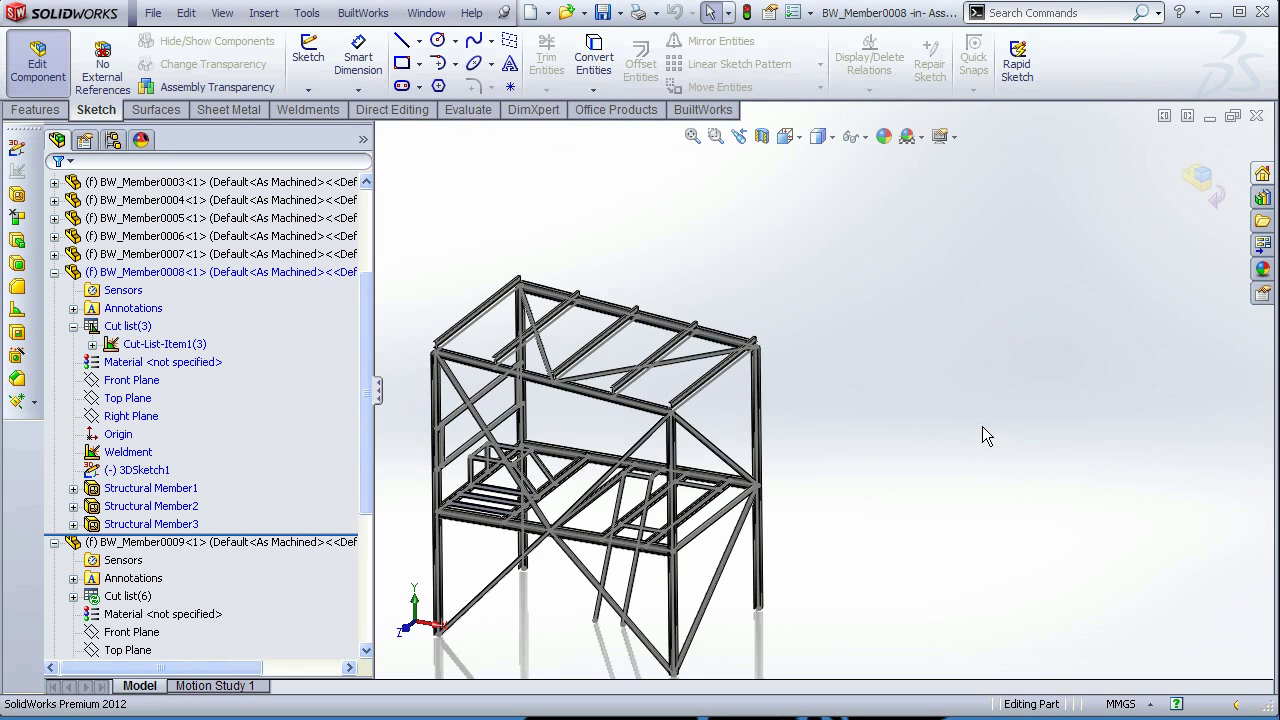
Step: Exit BW_Member0008 editing back to Assem1 and collapse BW_Member0008 and BW_Member0009
left_click(37, 62)
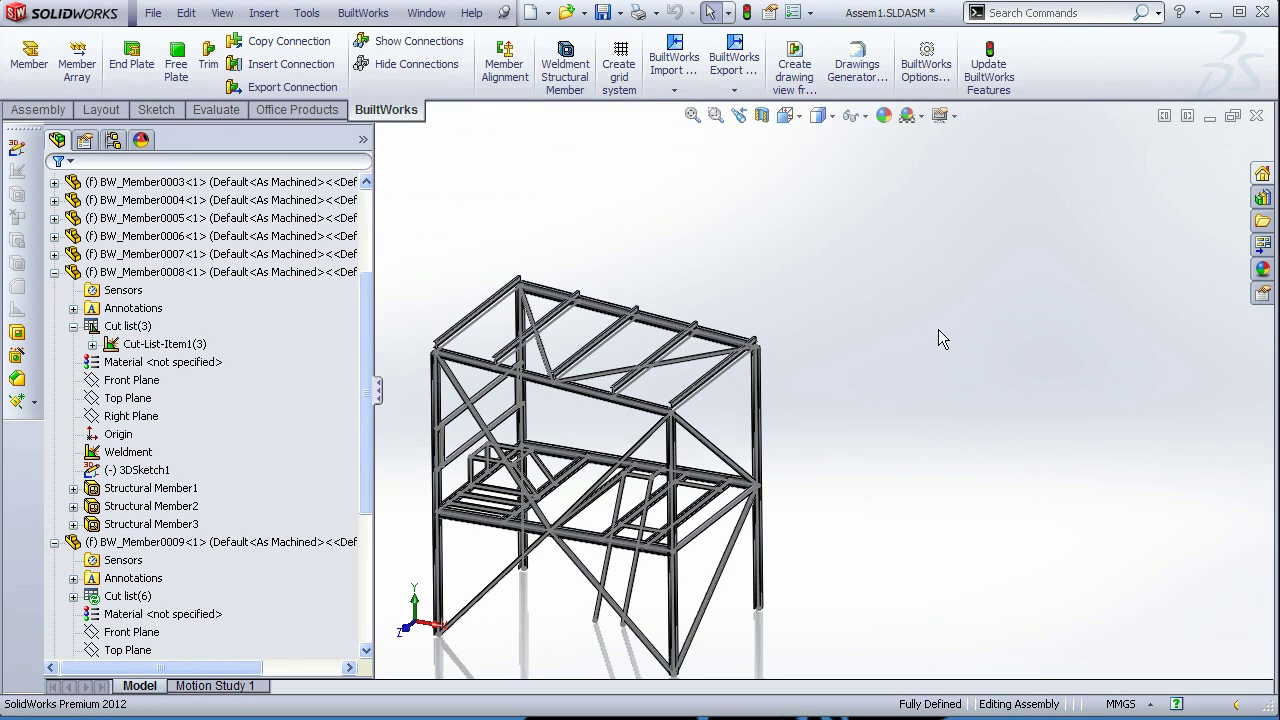
scroll(514, 603, "down", 3)
scroll(407, 494, "up", 1)
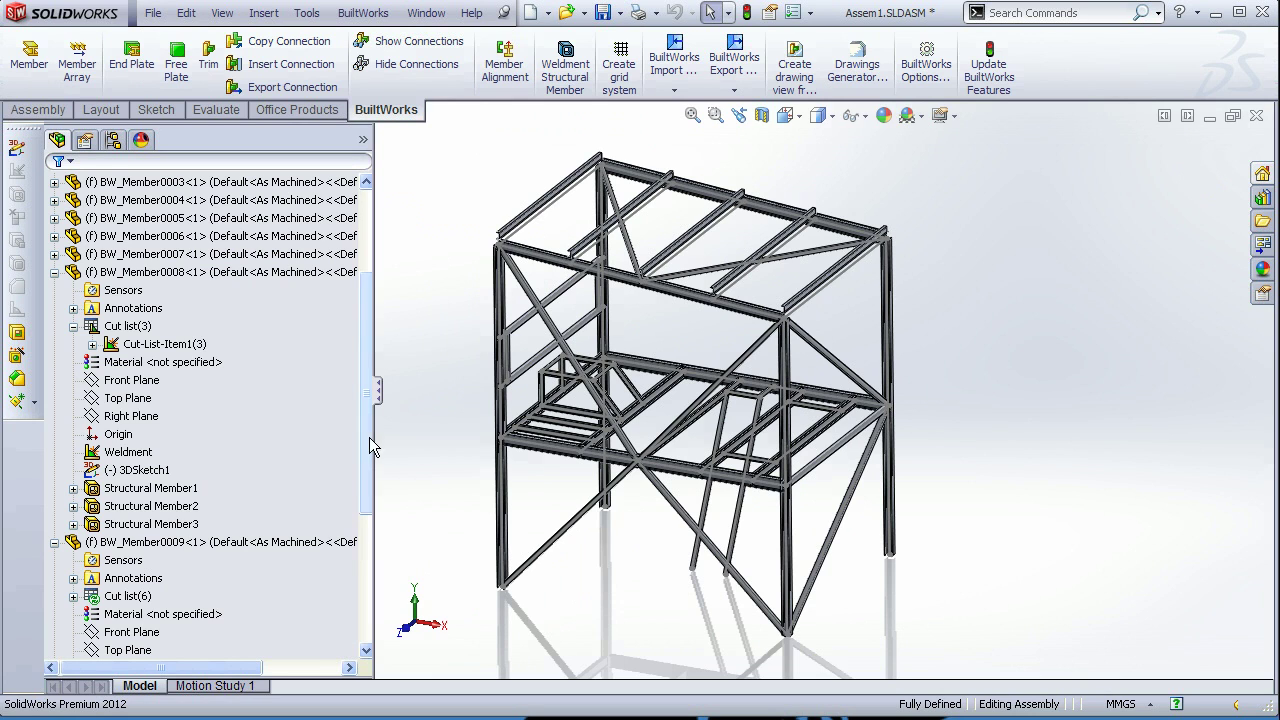
scroll(369, 437, "up", 3)
left_click(55, 436)
left_click(55, 452)
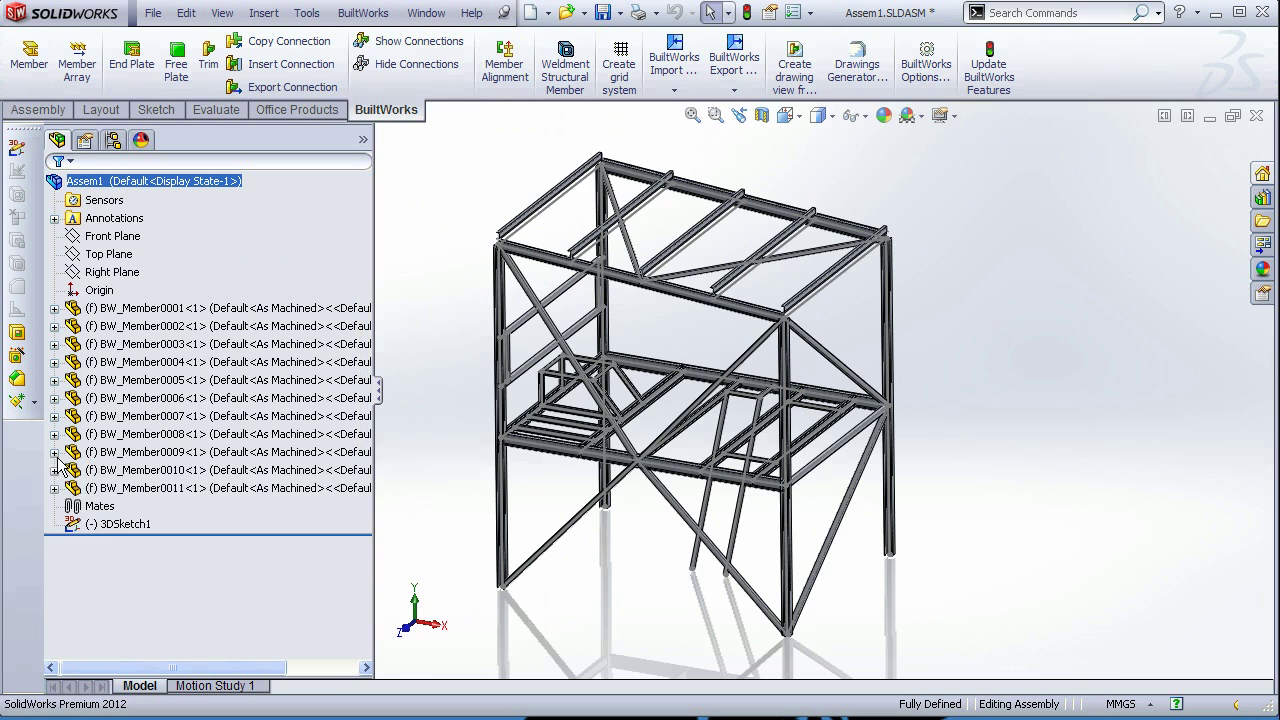